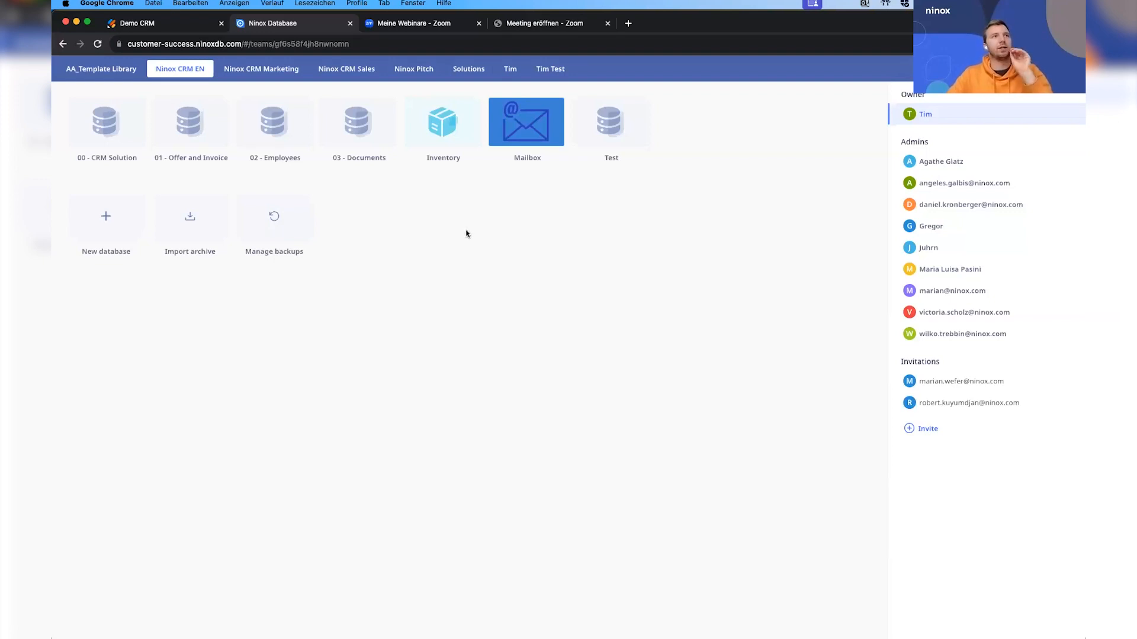
# Switch to the Demo CRM web form and fill in the customer's first name, last name and e-mail address.
pyautogui.click(171, 25)
pyautogui.click(439, 207)
pyautogui.press('Tab')
pyautogui.press('Tab')
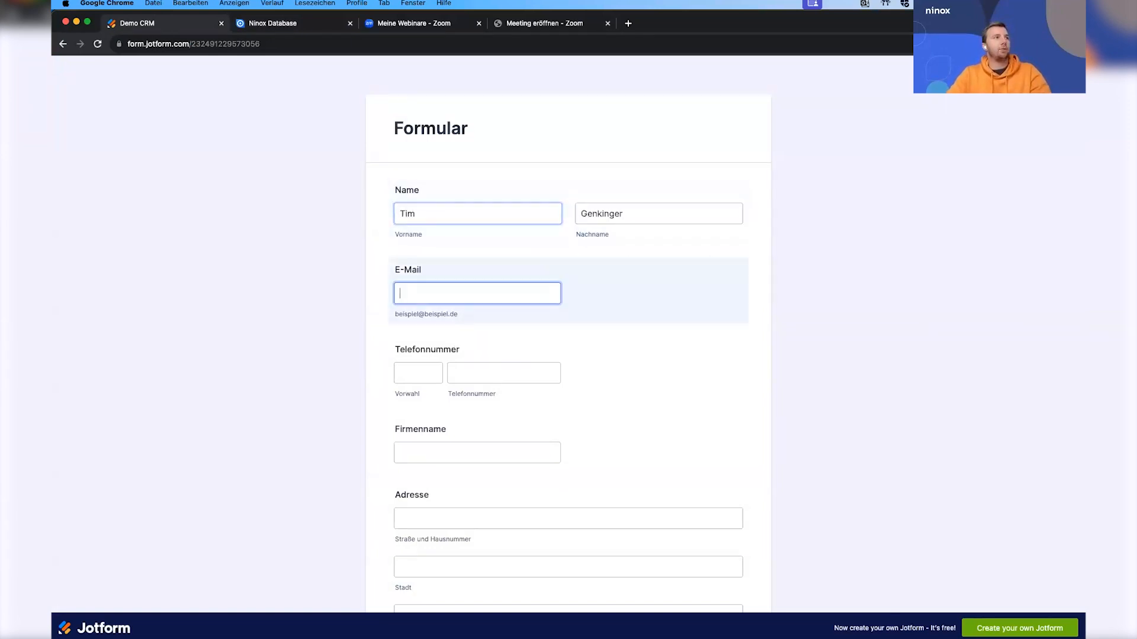
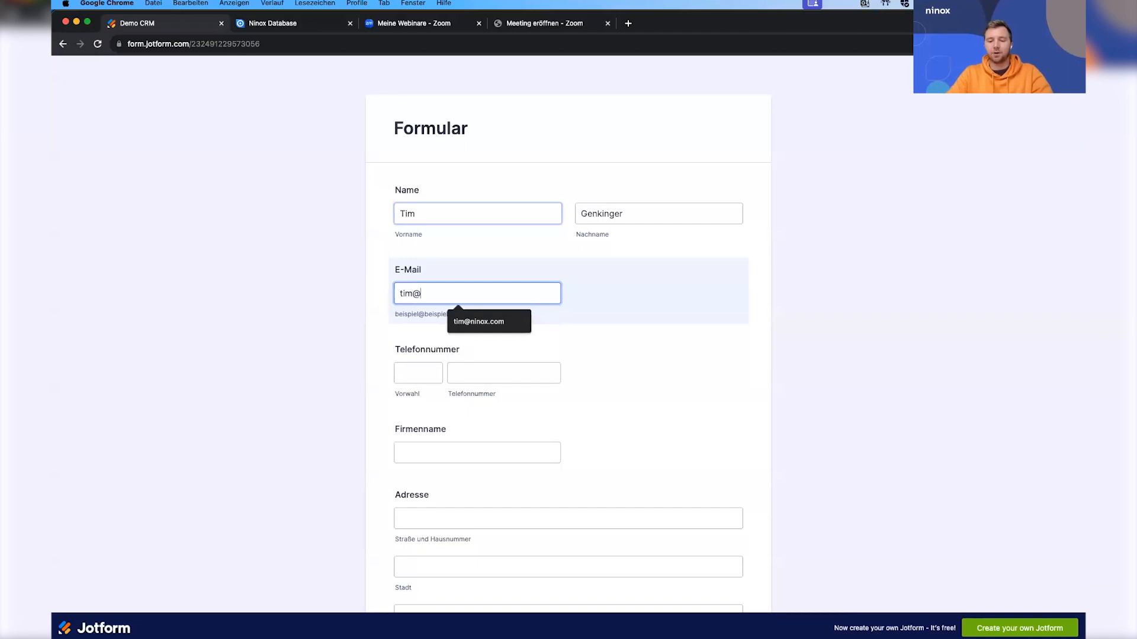
pyautogui.press('Down')
pyautogui.press('Tab')
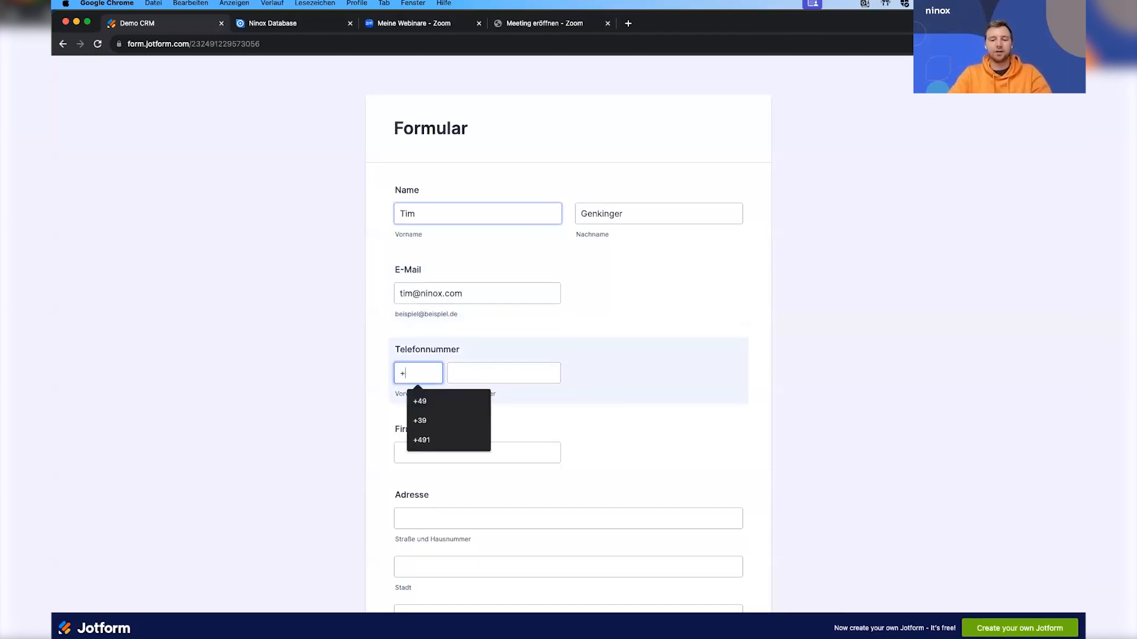
# Fill in the customer's phone number with country code and set the company name to Ninox.
pyautogui.press('Tab')
pyautogui.press('Tab')
pyautogui.write('Ninox')
pyautogui.press('Tab')
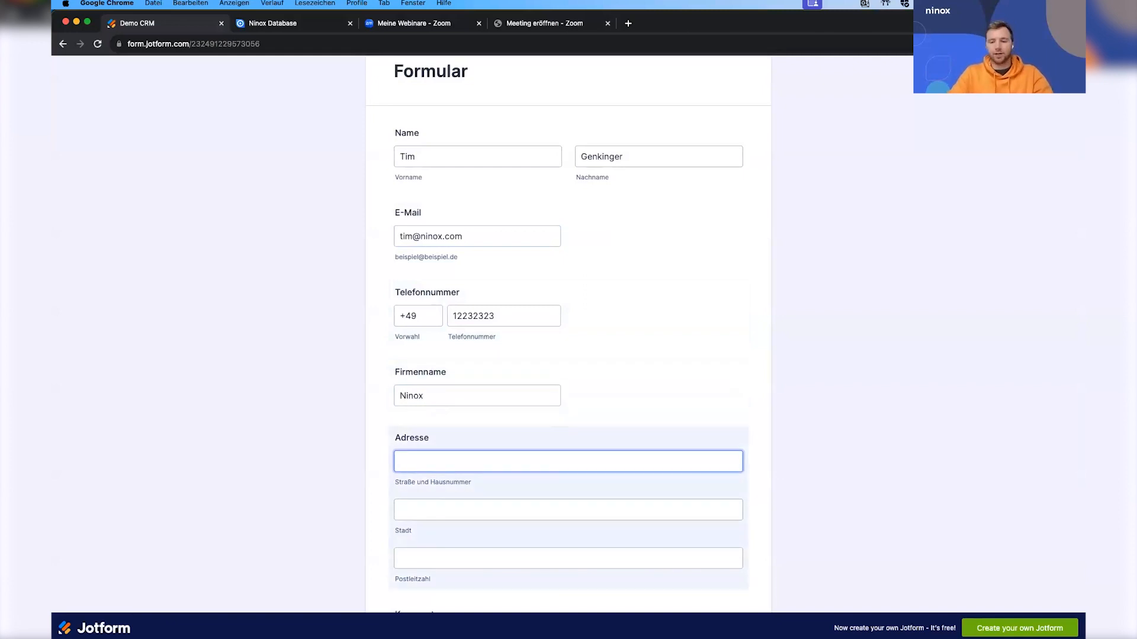
# Complete the form's address section with the company's street and house number, city and postal code.
pyautogui.write('Monbijouplatz 5')
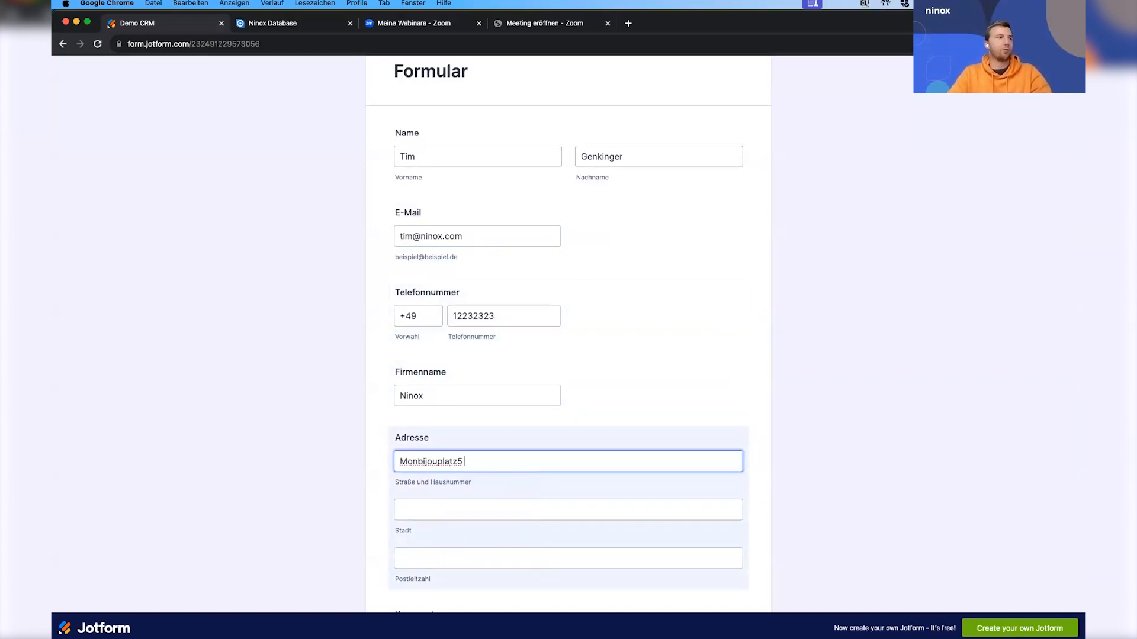
pyautogui.scroll(-1, 450, 424)
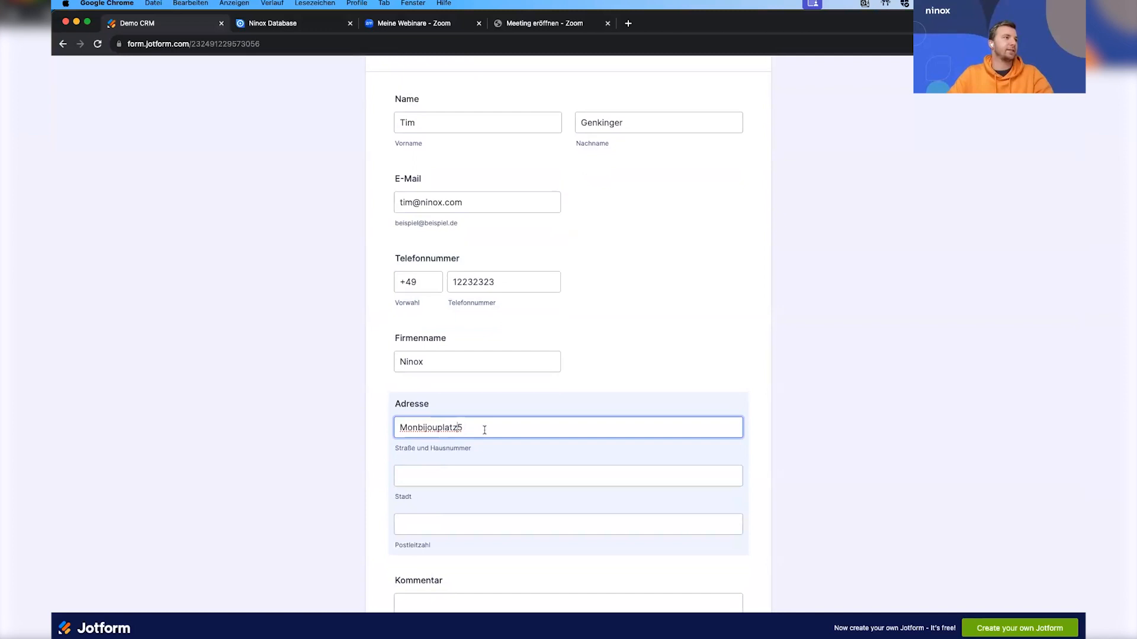
pyautogui.scroll(-1, 482, 427)
pyautogui.click(470, 443)
pyautogui.write('Berlin')
pyautogui.press('Tab')
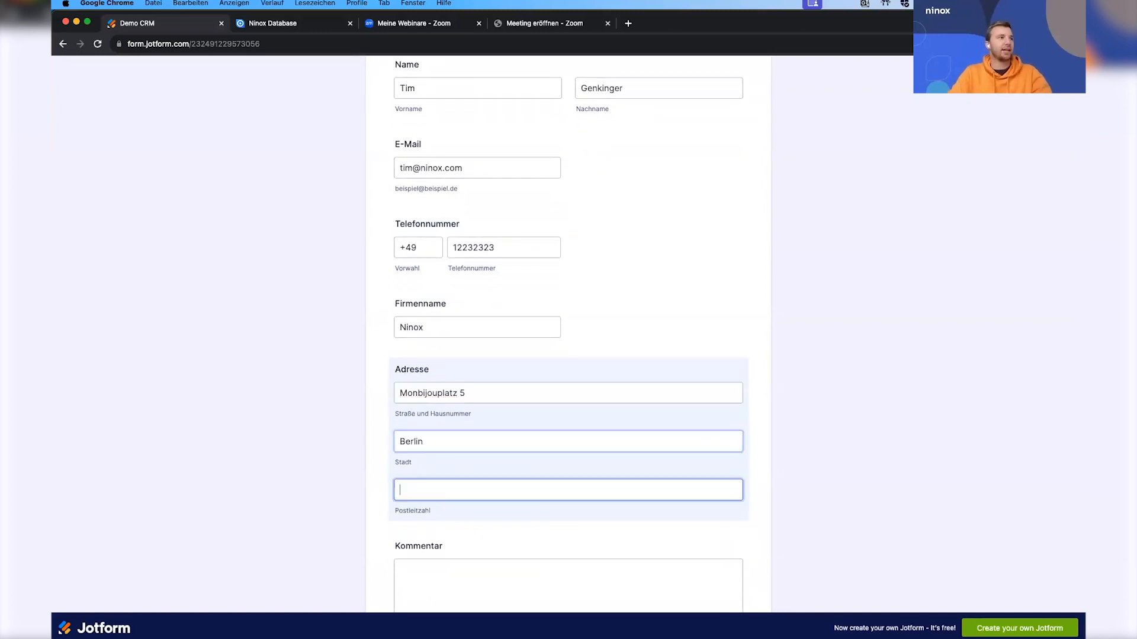
pyautogui.write('10178')
# Enter the comment "Sen me an offer please" and submit the form.
pyautogui.scroll(-4, 477, 439)
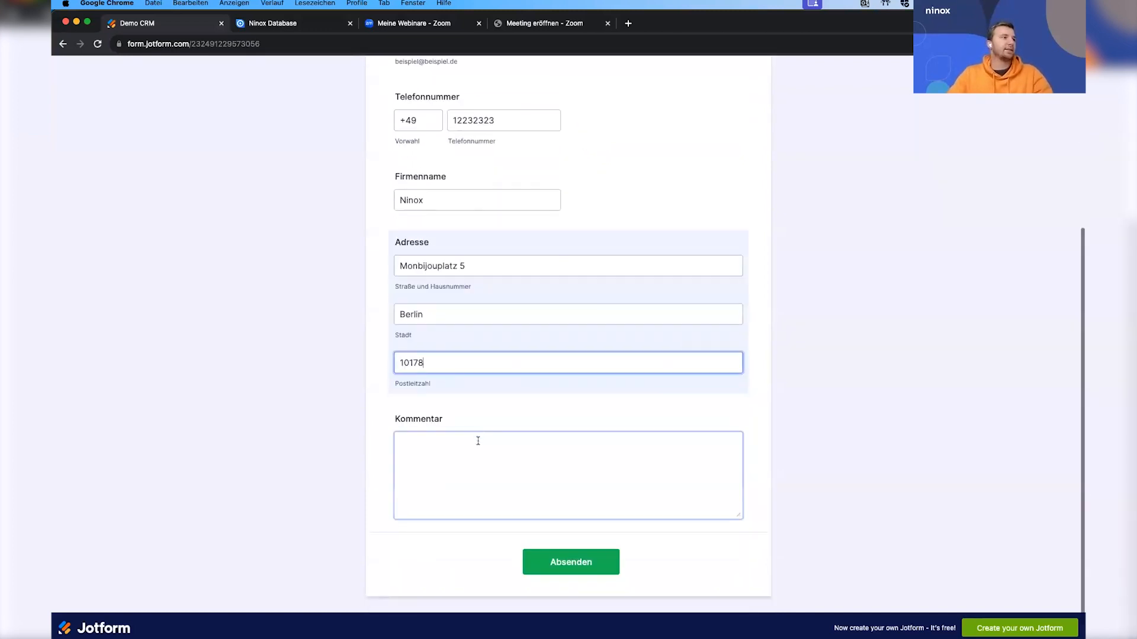
pyautogui.click(478, 441)
pyautogui.write('P')
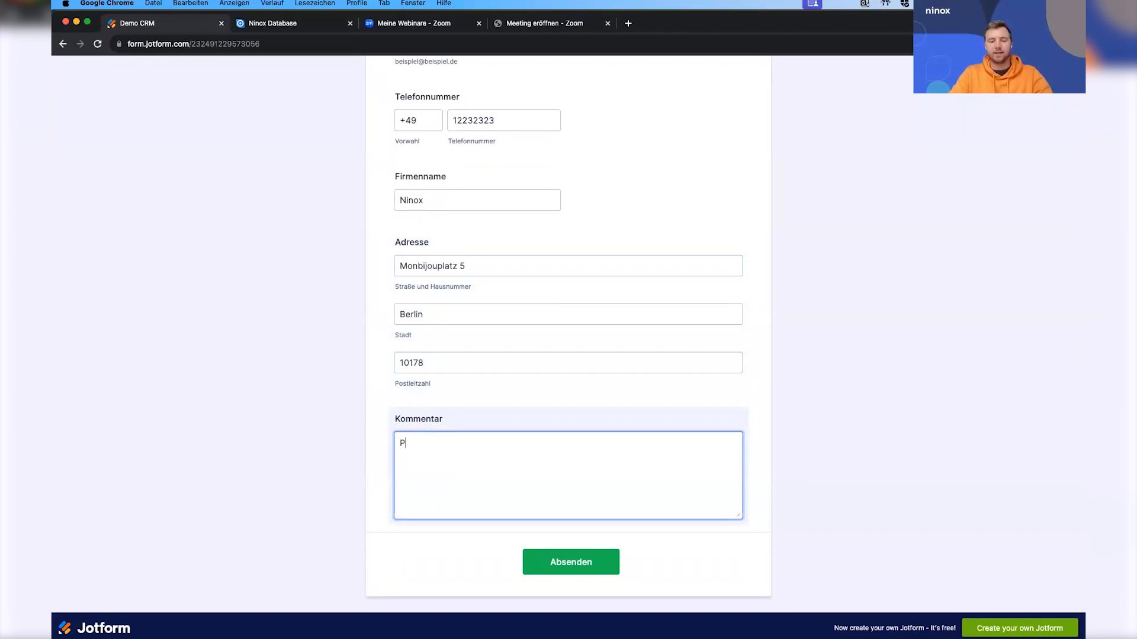
pyautogui.write('Sen me an')
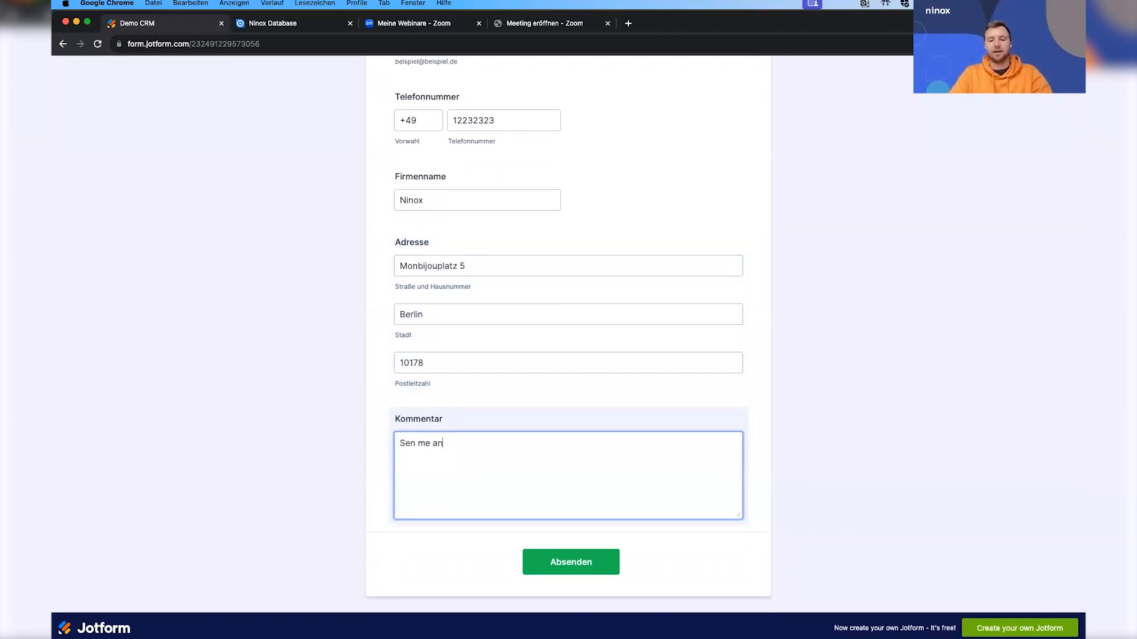
pyautogui.write(' offer please')
pyautogui.scroll(3, 599, 387)
pyautogui.scroll(-3, 599, 387)
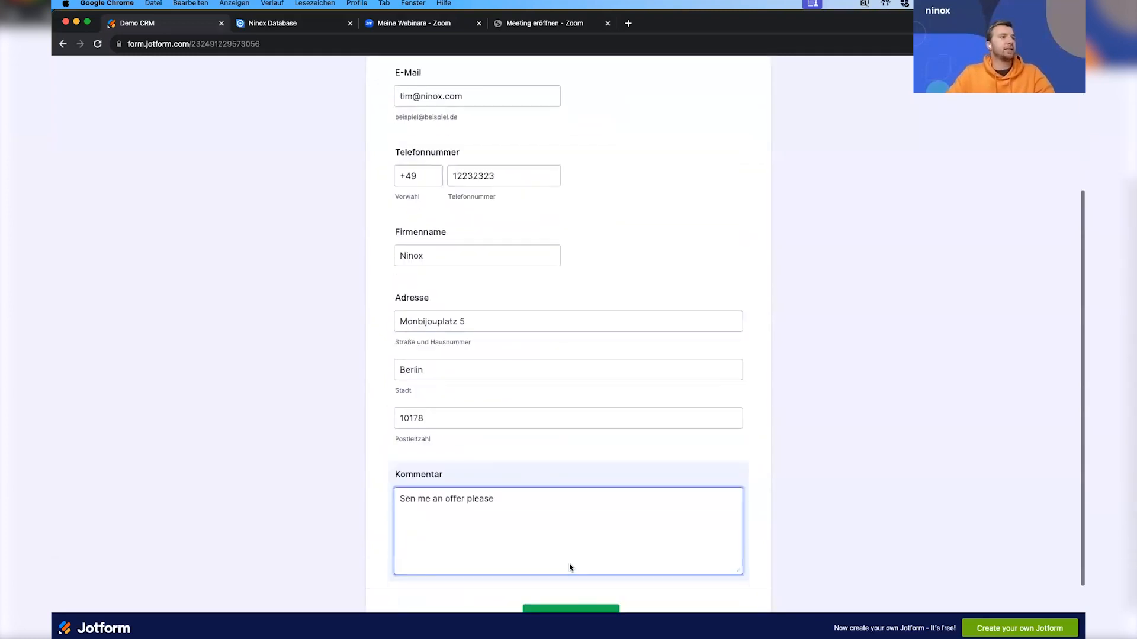
pyautogui.click(570, 567)
pyautogui.click(570, 566)
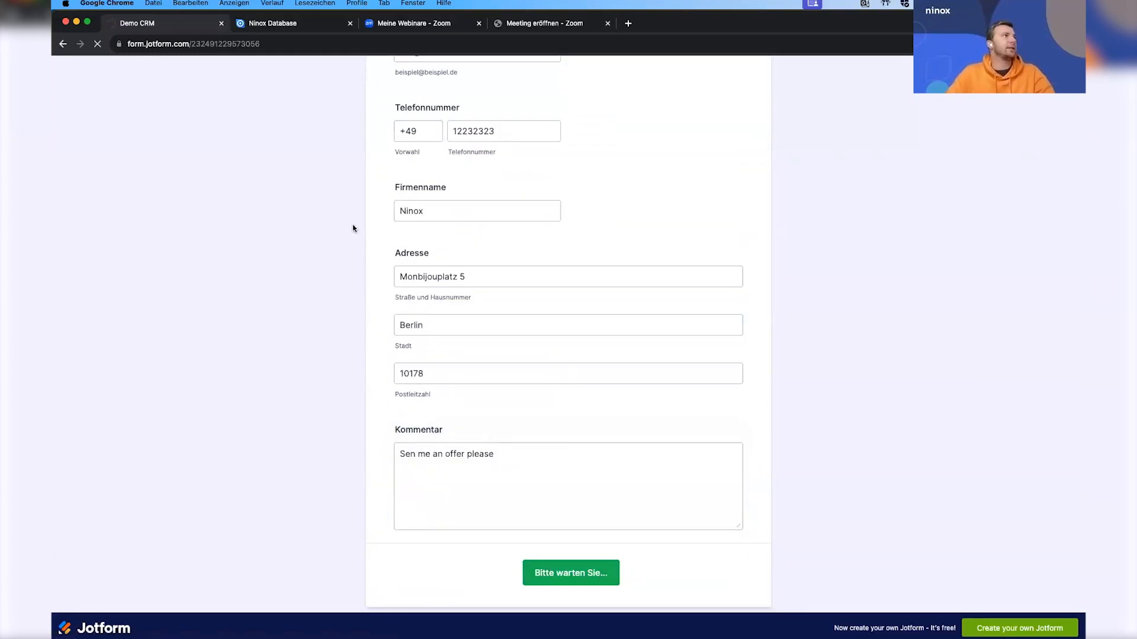
# Switch to the Ninox database and open the Inbox of 00 - CRM Solution.
pyautogui.click(284, 24)
pyautogui.click(118, 136)
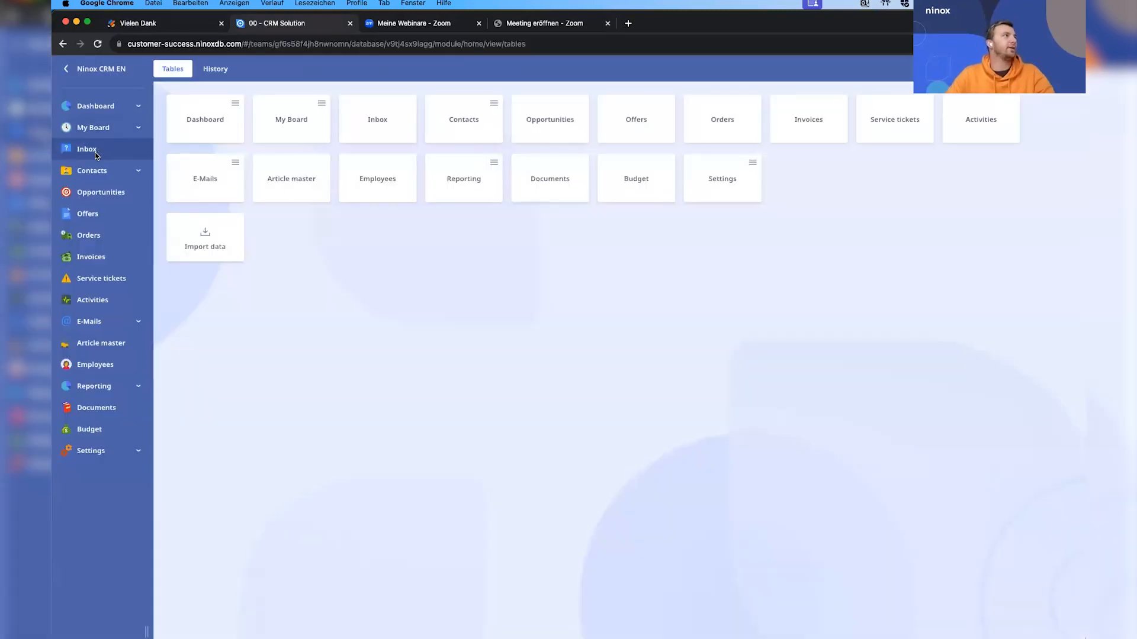
pyautogui.click(91, 151)
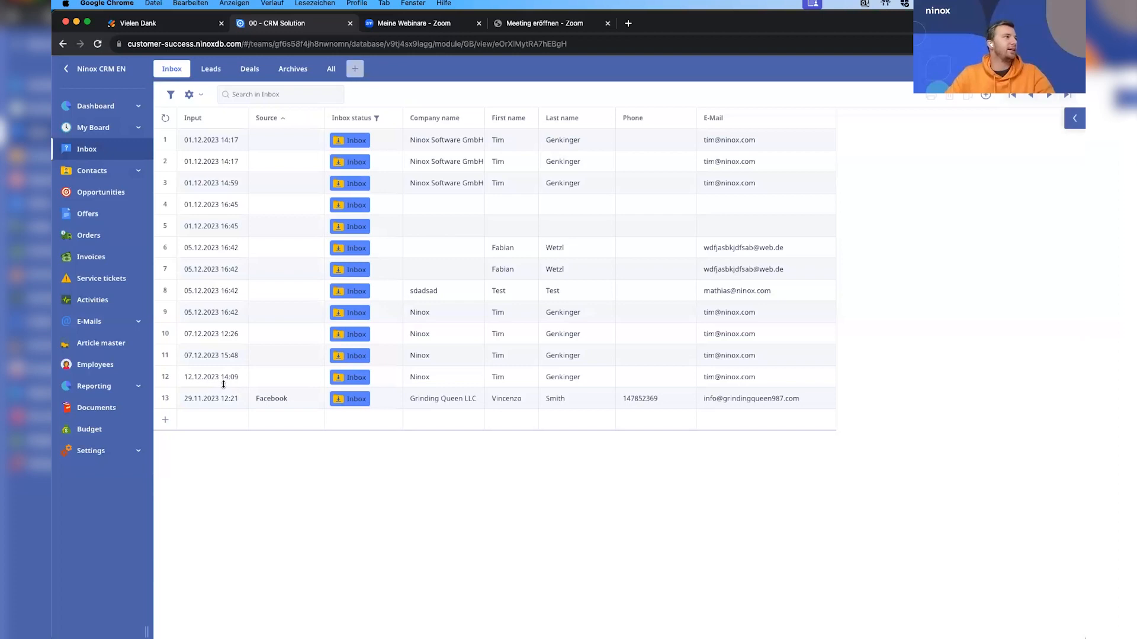
# Open the Ninox inbox entry dated 12.12.2023 14:09 and widen its record view.
pyautogui.click(473, 379)
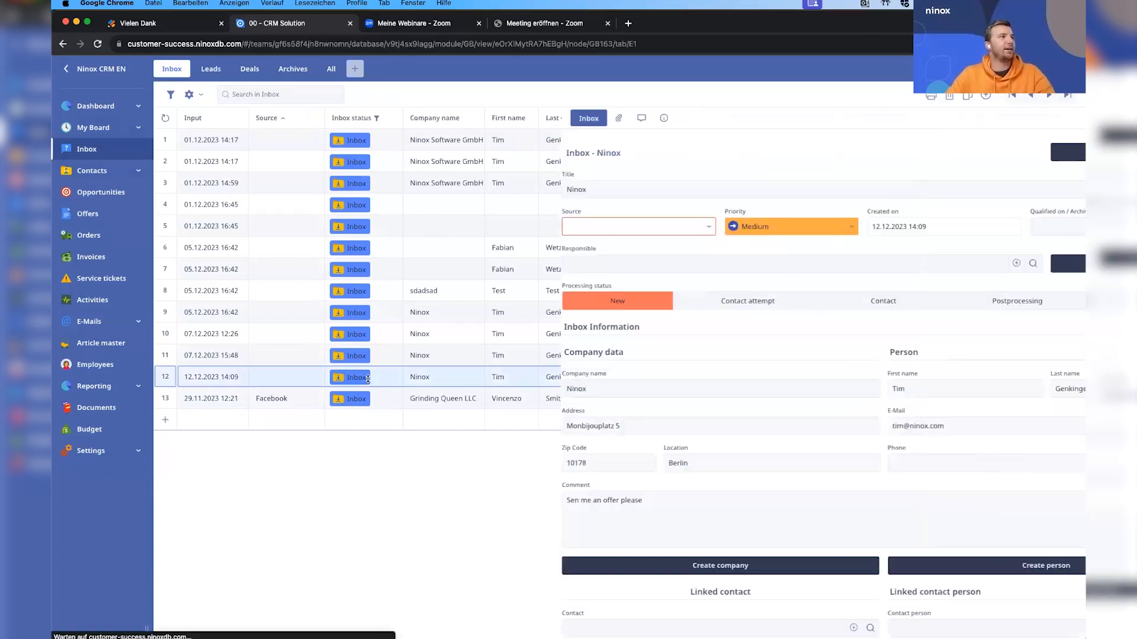
pyautogui.moveTo(418, 315); pyautogui.dragTo(336, 316)
pyautogui.click(345, 118)
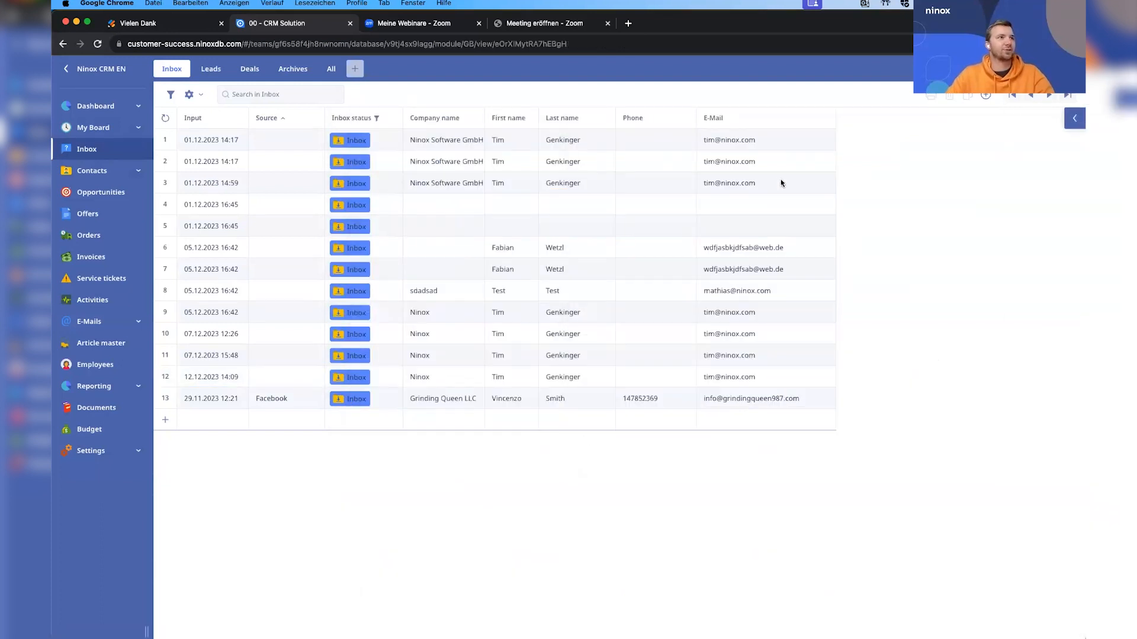
pyautogui.click(755, 379)
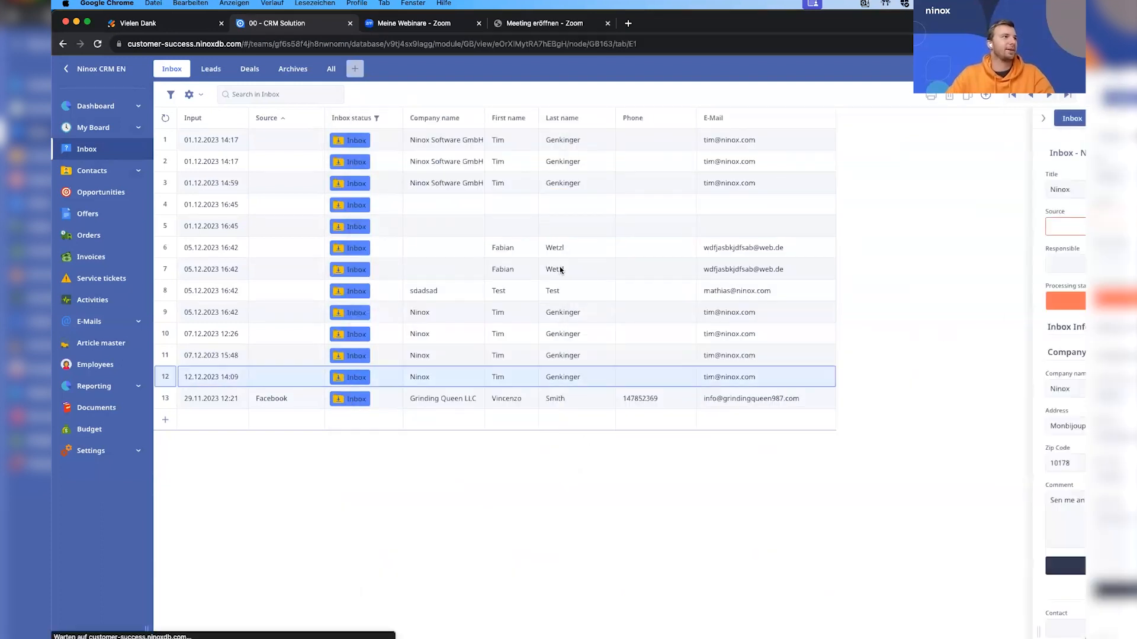
# Set the source of the Ninox inbox entry to Web Formular.
pyautogui.click(520, 227)
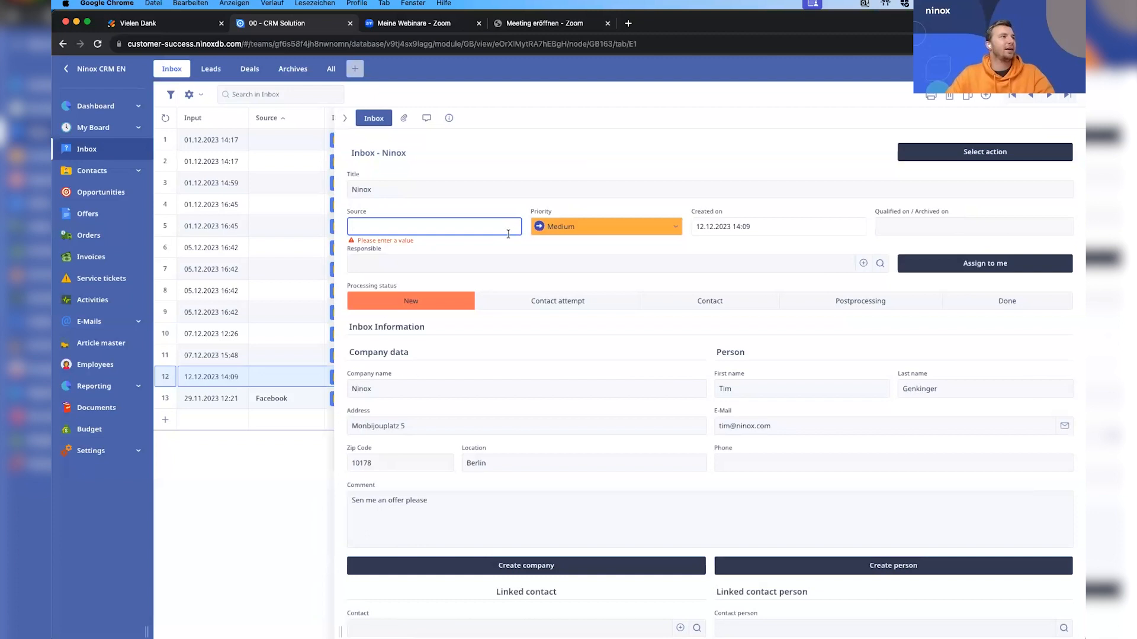
pyautogui.click(499, 229)
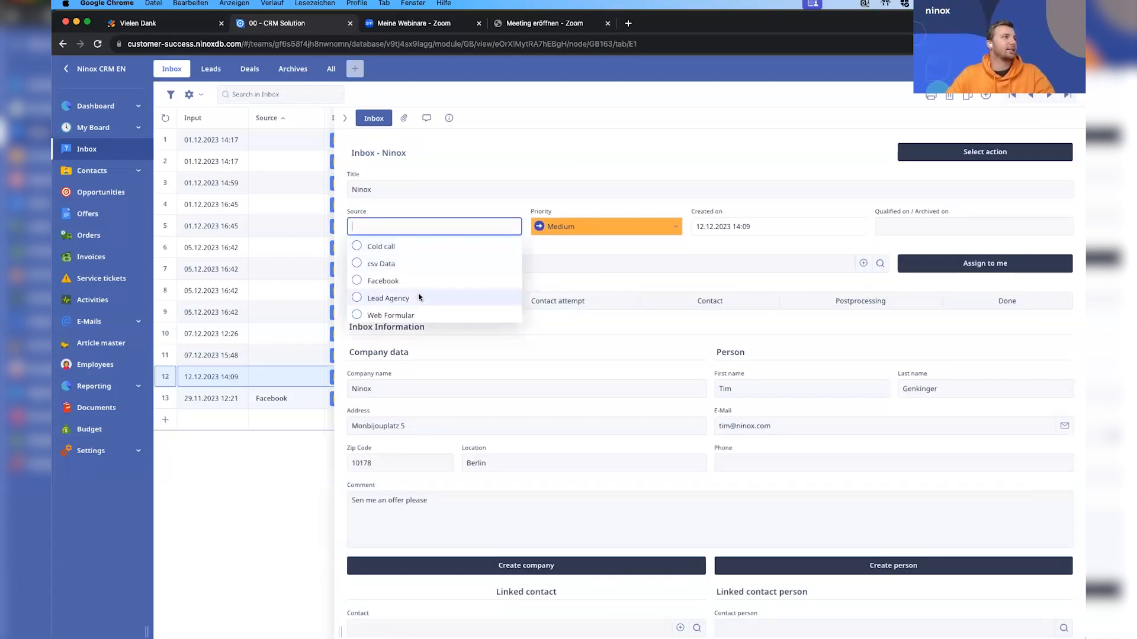
pyautogui.click(396, 315)
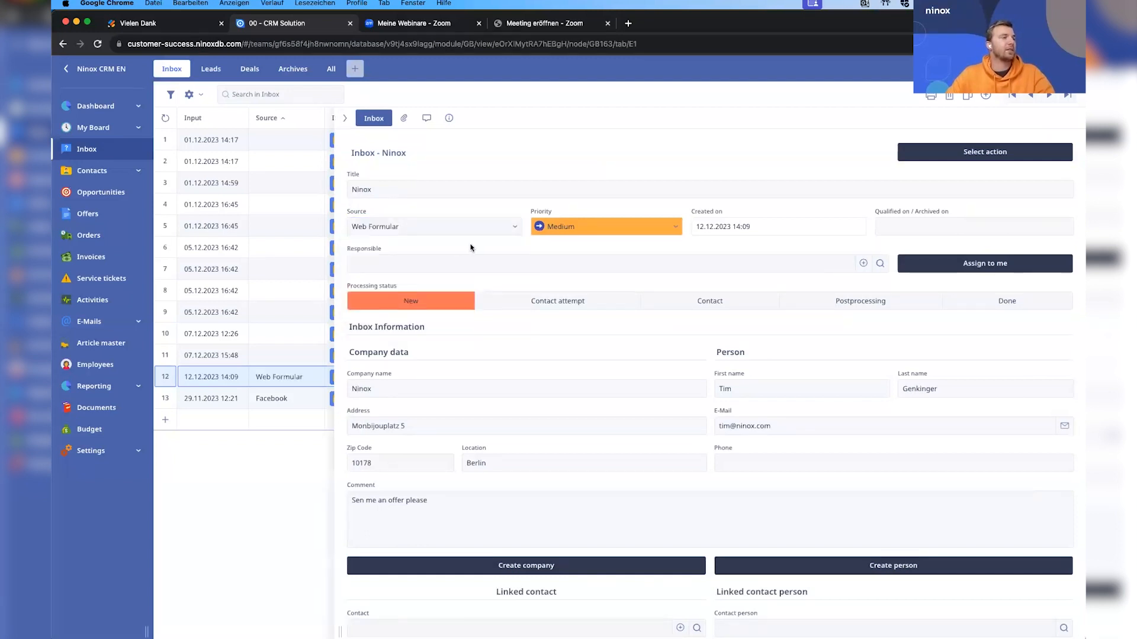
# Create a new employee as the entry's responsible, entering first name, last name, position Sales and phone number.
pyautogui.click(510, 264)
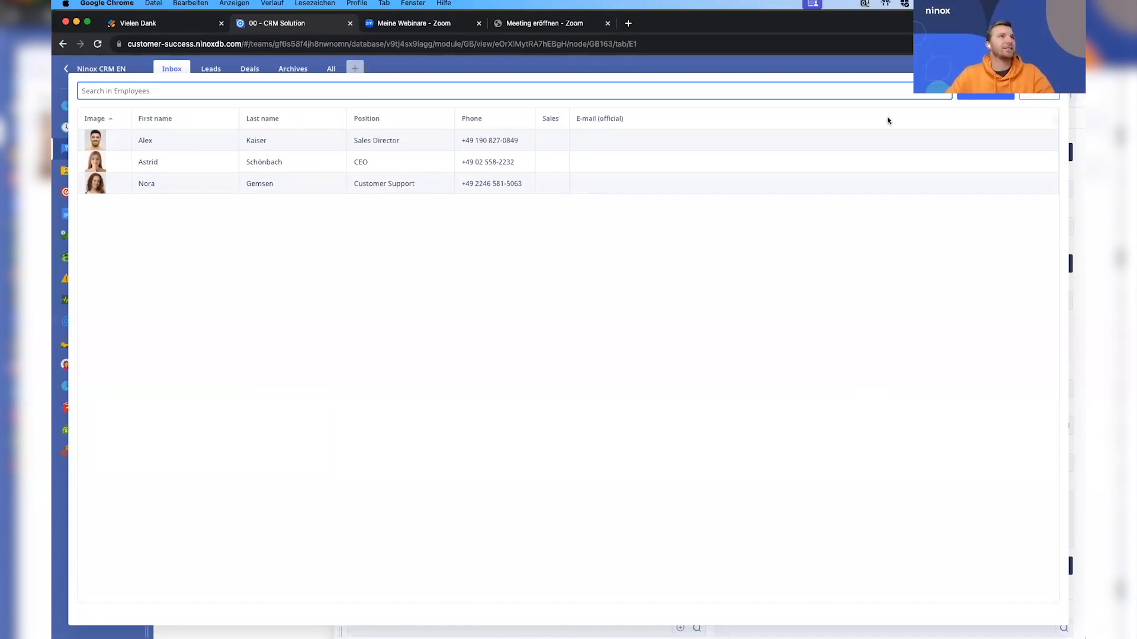
pyautogui.click(970, 98)
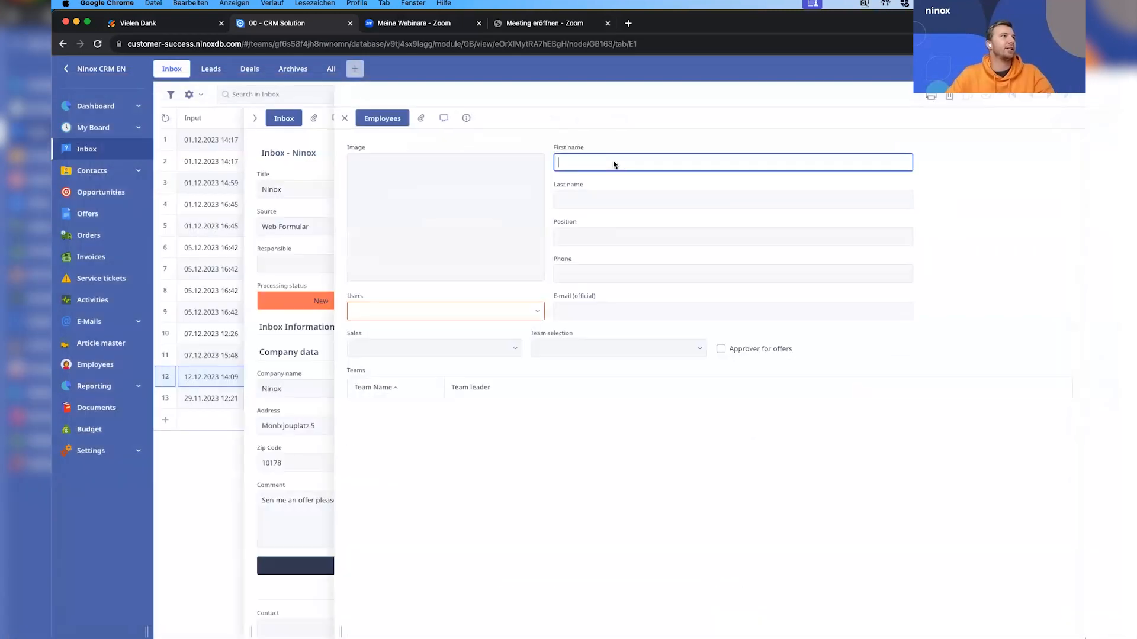
pyautogui.press('Tab')
pyautogui.press('Tab')
pyautogui.write('Sales')
pyautogui.press('Tab')
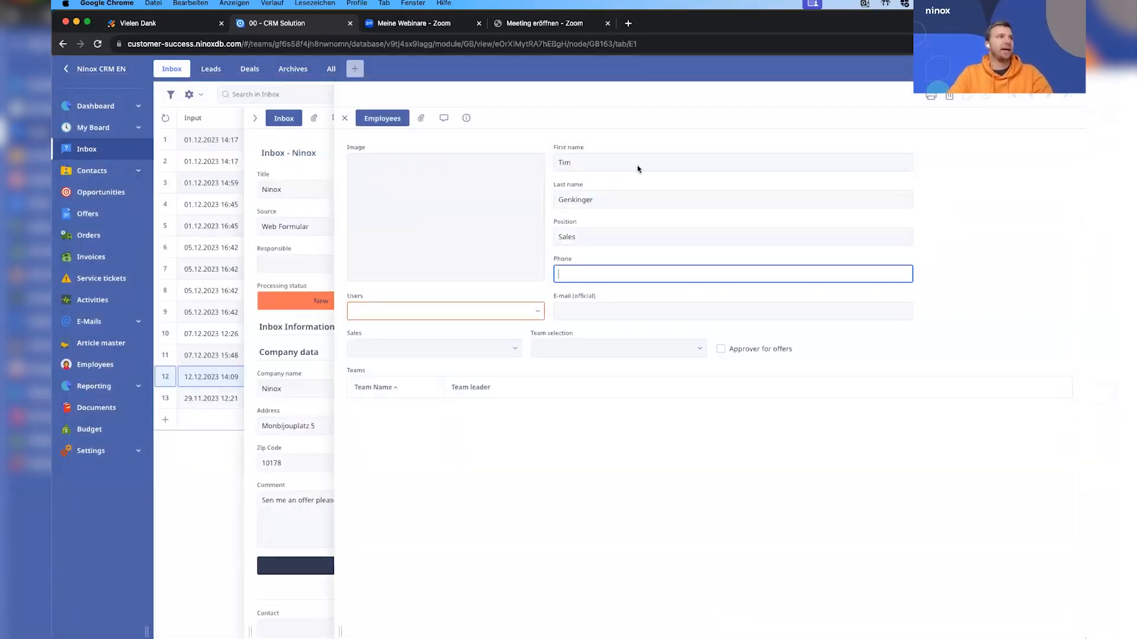
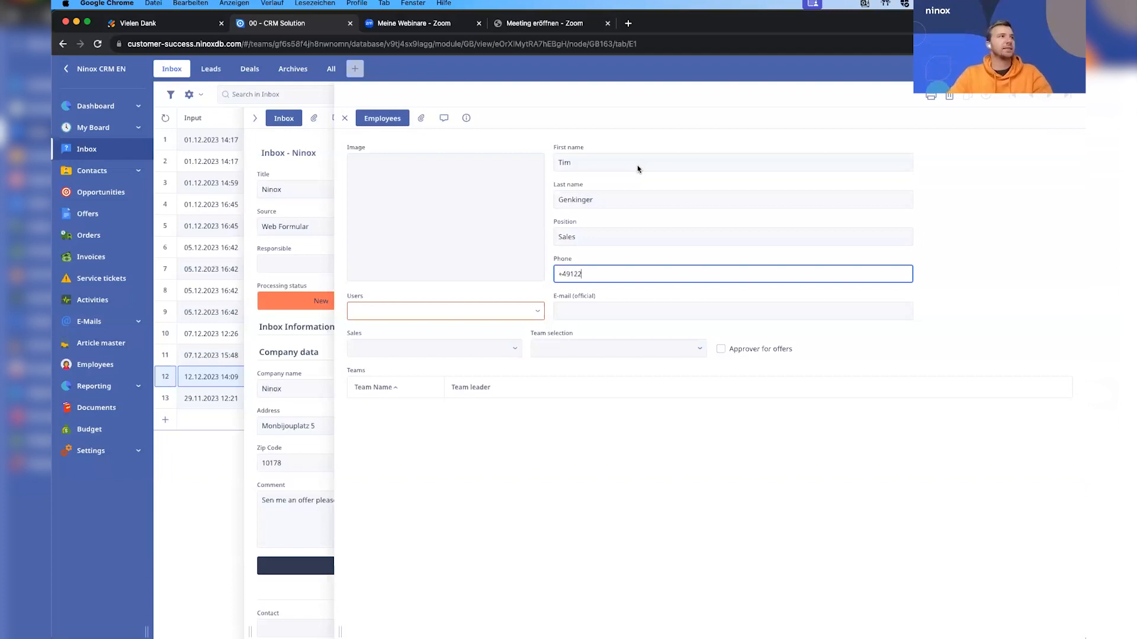
# Link the new employee to the matching user account and set Sales to Yes.
pyautogui.click(530, 312)
pyautogui.click(386, 451)
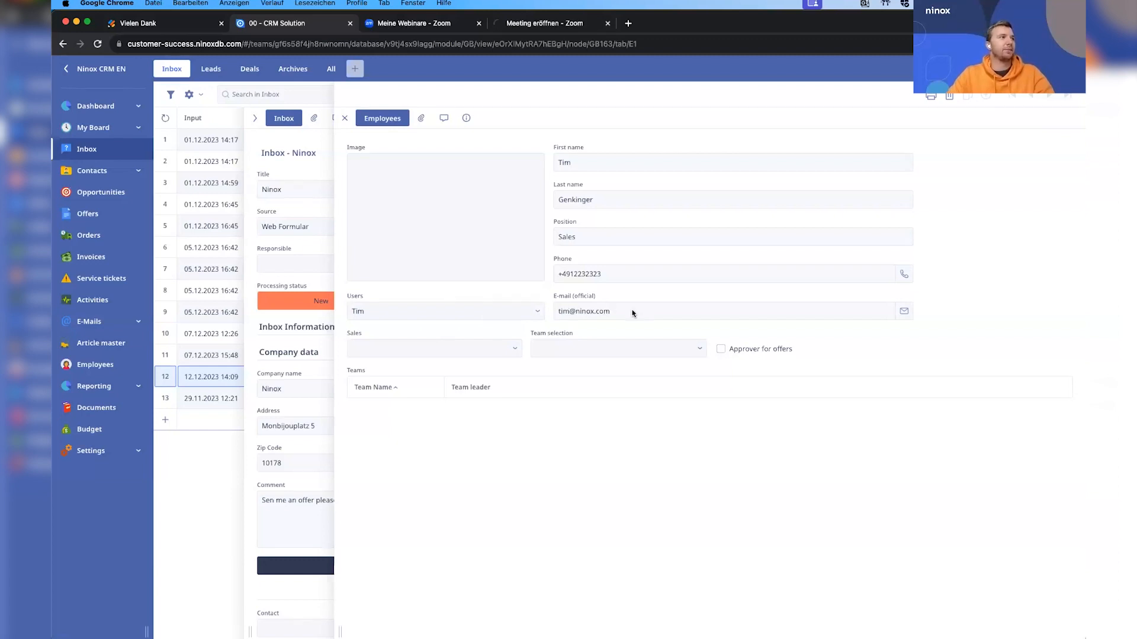
pyautogui.click(479, 350)
pyautogui.click(474, 374)
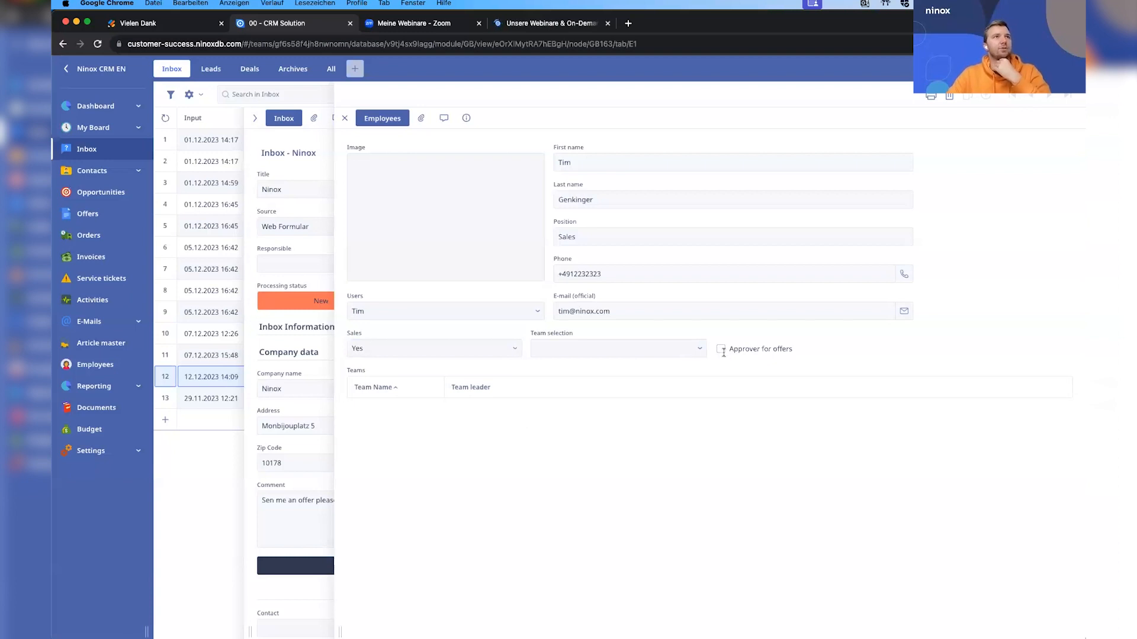
# Assign the employee to the North team with edit mode temporarily switched on, and close the employee record.
pyautogui.click(1006, 69)
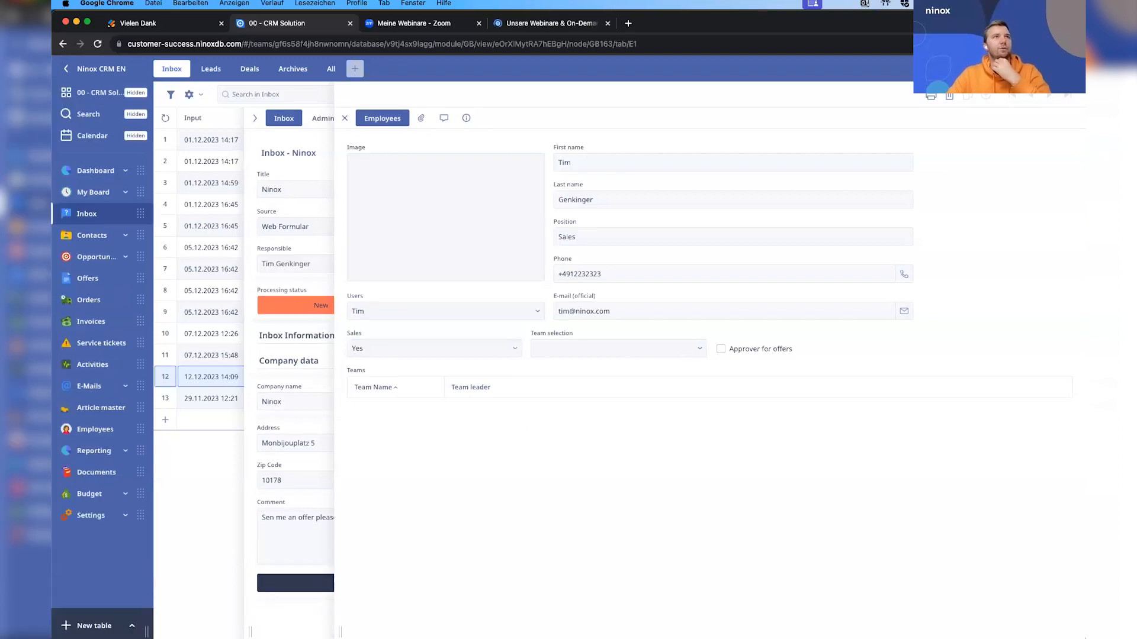
pyautogui.click(693, 346)
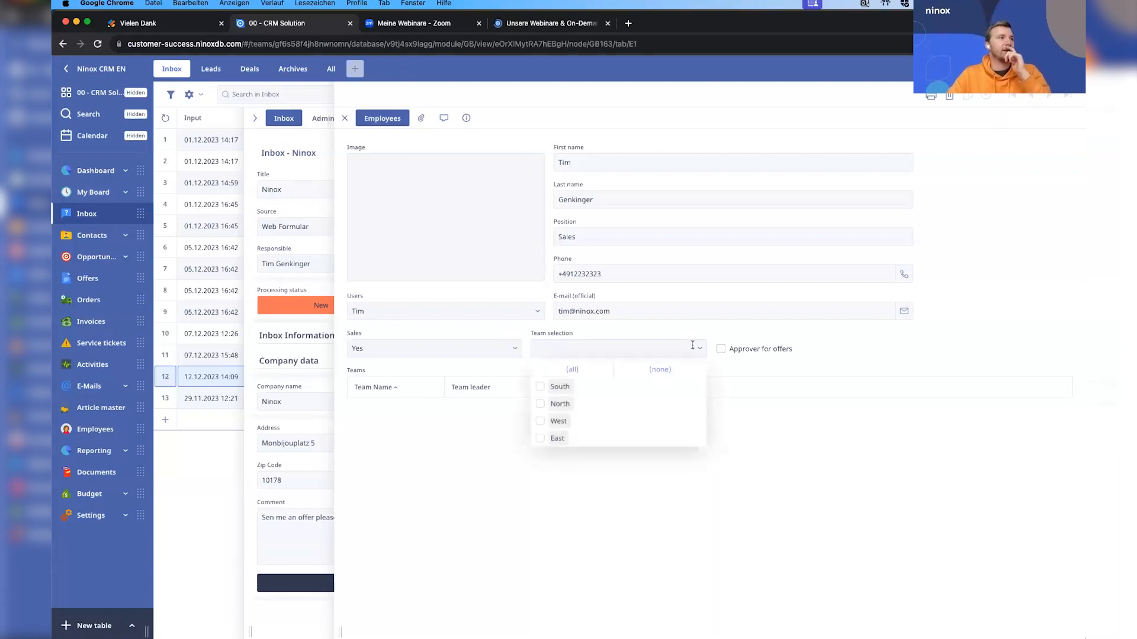
pyautogui.click(540, 403)
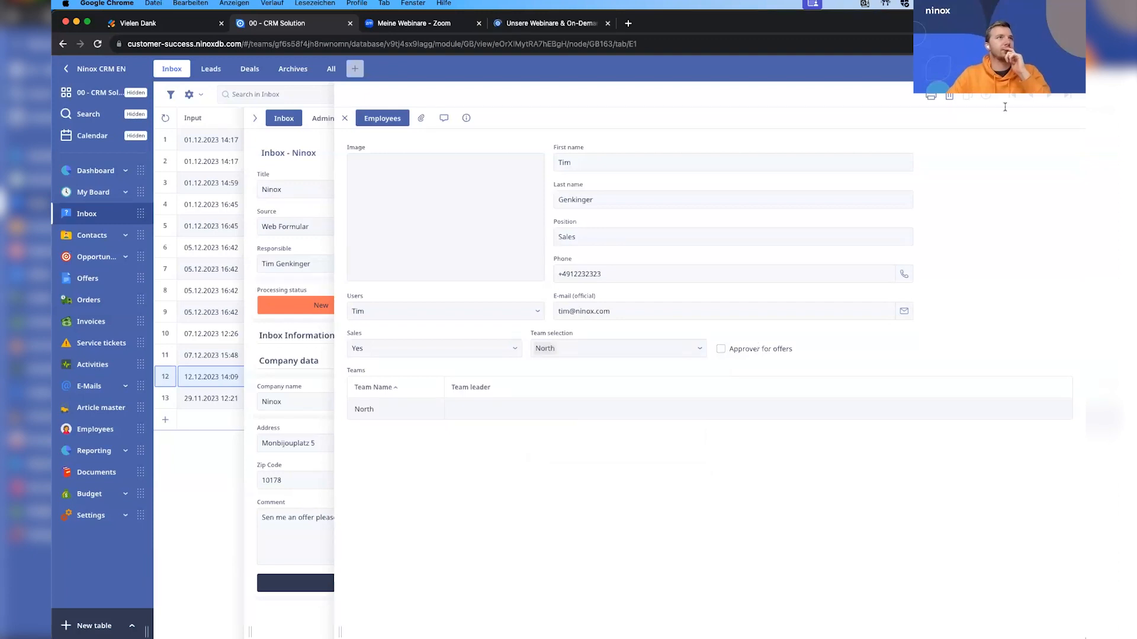
pyautogui.click(1007, 69)
pyautogui.click(344, 118)
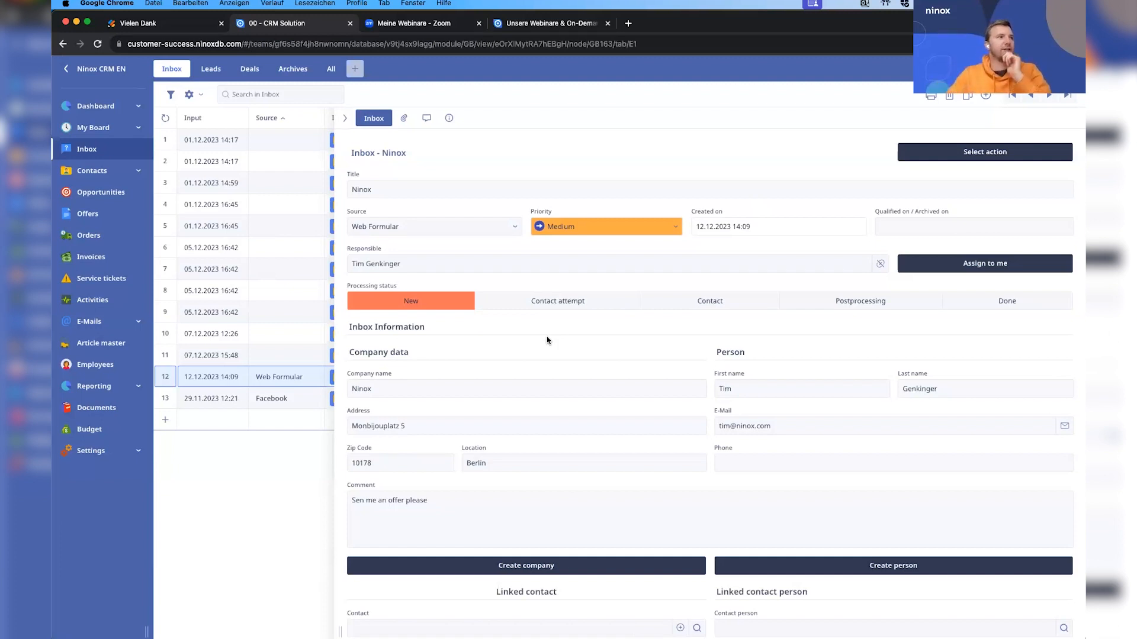
# Enter the person's phone number in the Ninox inbox entry.
pyautogui.click(770, 464)
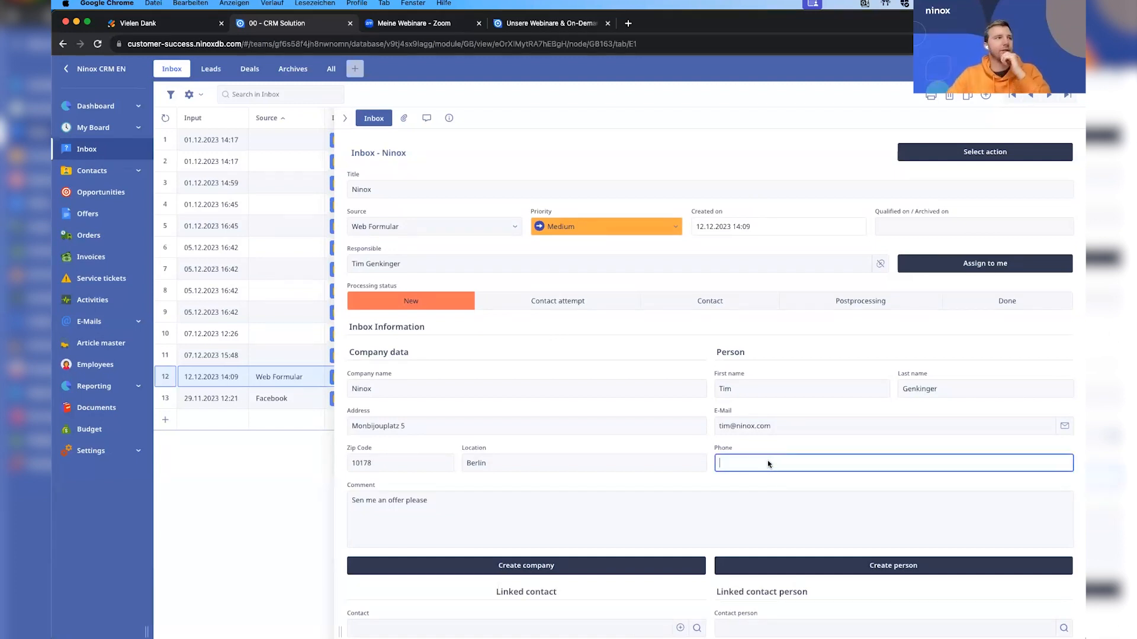
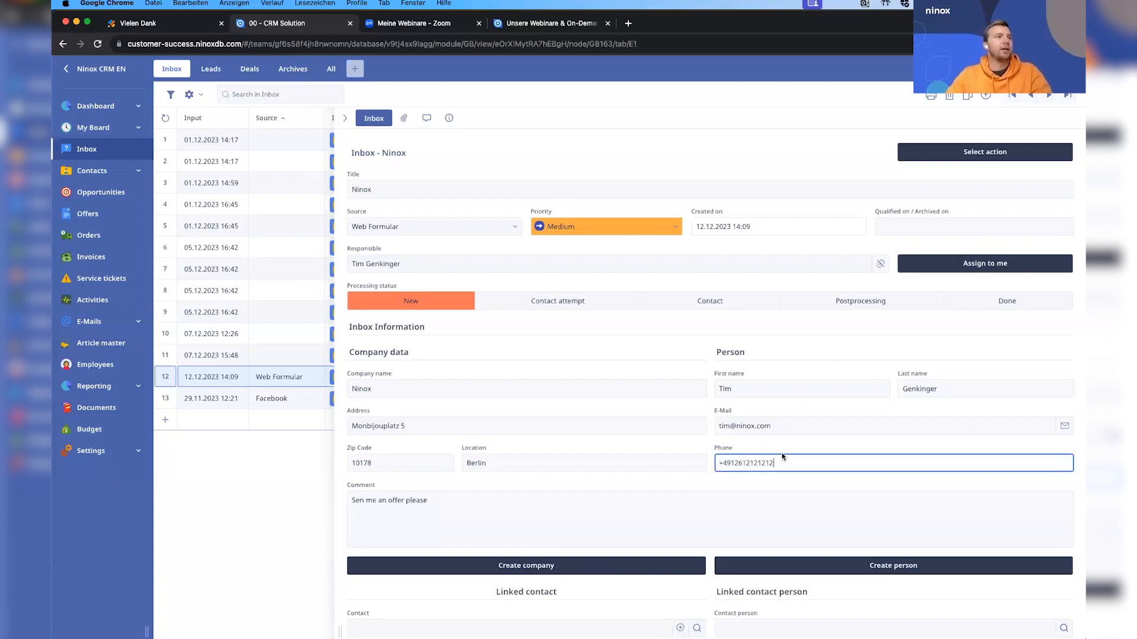
pyautogui.click(784, 453)
# Create a company contact from the inbox entry's company data and set its URL to ninox.com.
pyautogui.scroll(-1, 592, 462)
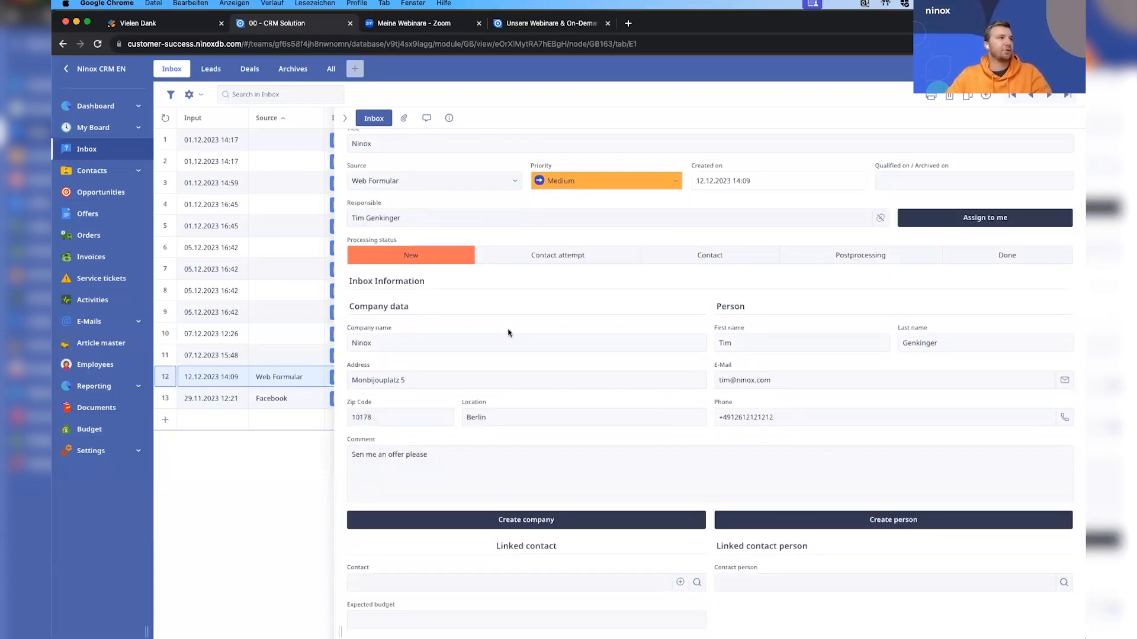
pyautogui.click(528, 521)
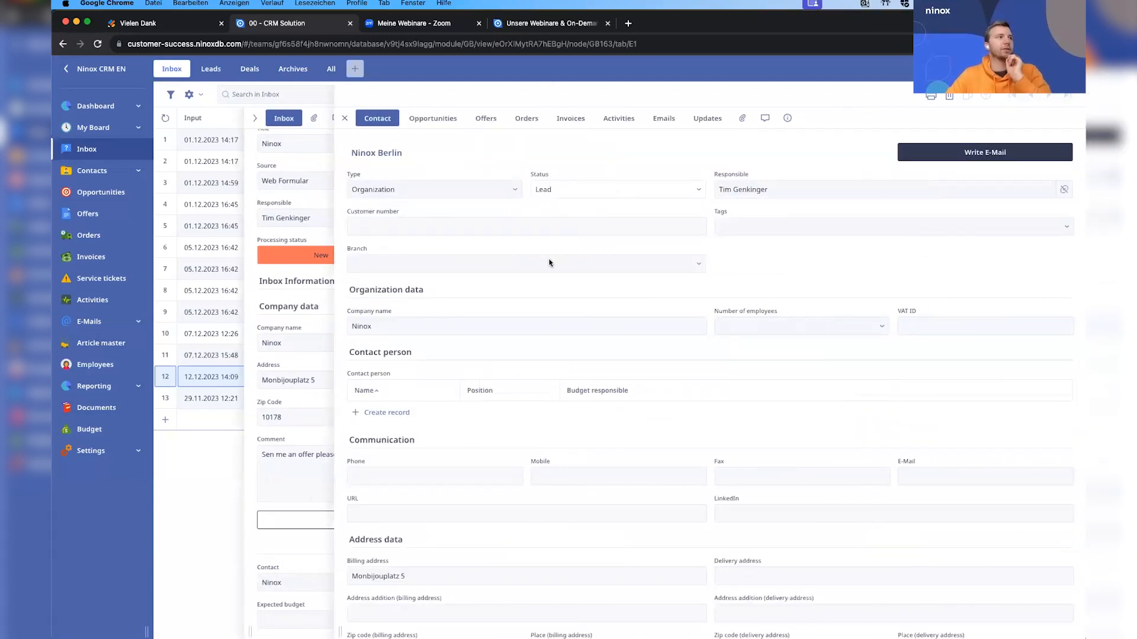
pyautogui.scroll(-3, 604, 421)
pyautogui.scroll(-1, 581, 419)
pyautogui.click(503, 348)
pyautogui.write('ninox.com')
pyautogui.click(595, 359)
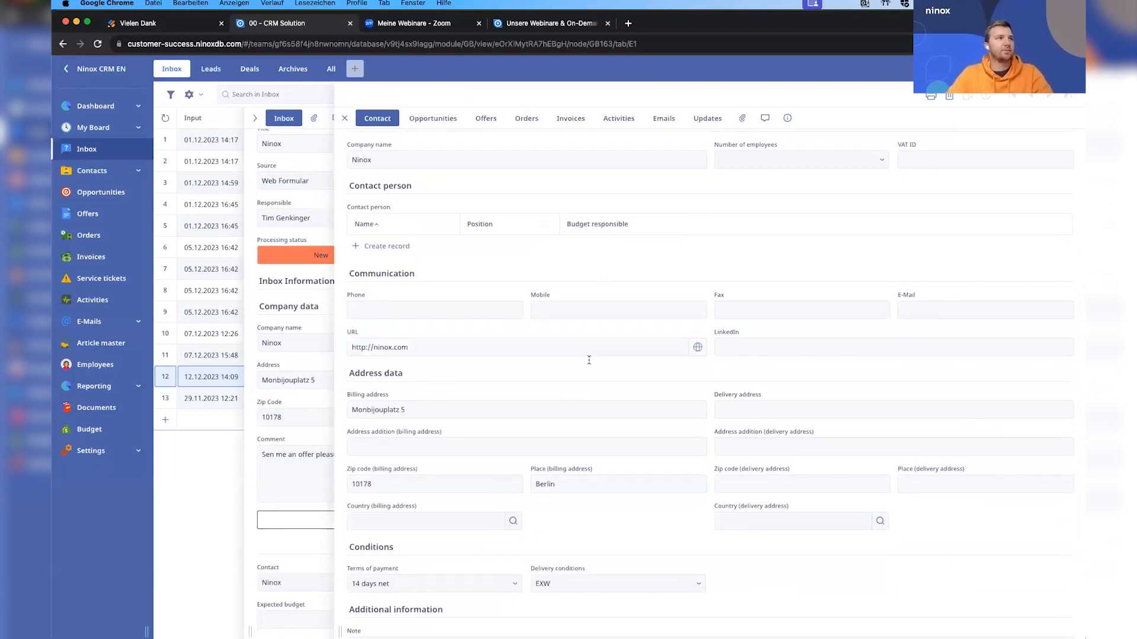
# View the company's website from its contact URL, return to the CRM, and review and close the contact record.
pyautogui.click(697, 348)
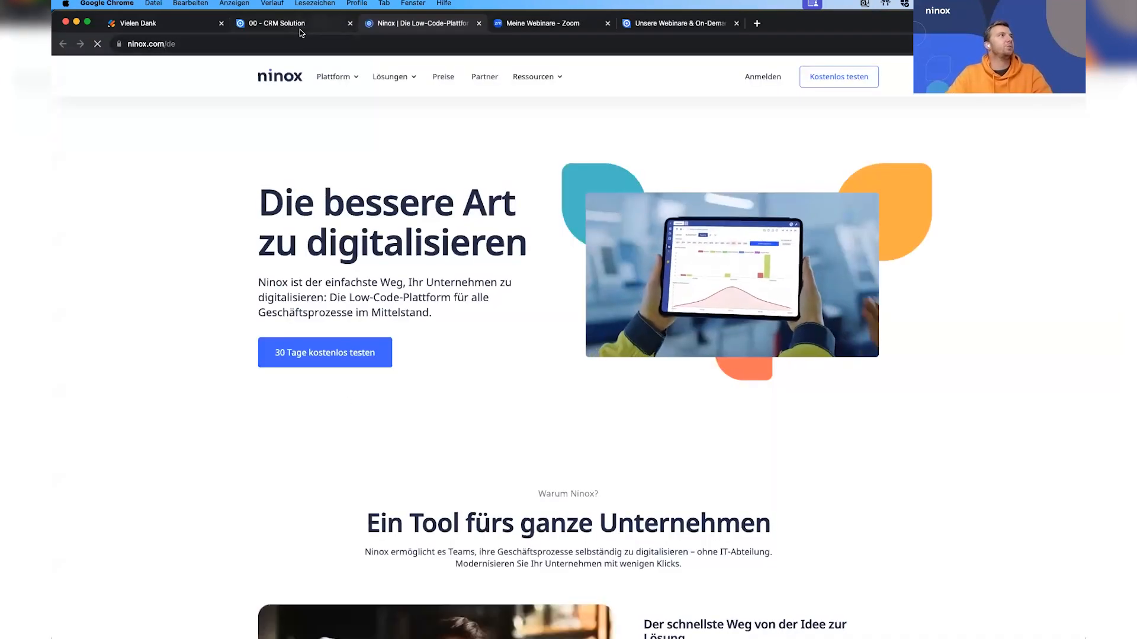
pyautogui.click(300, 29)
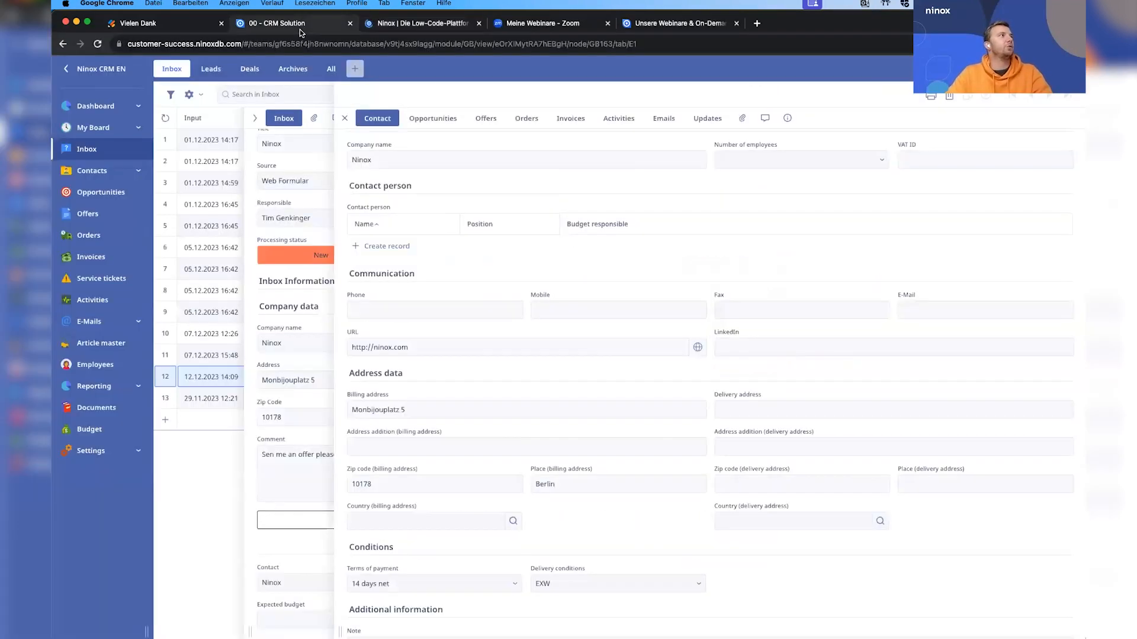
pyautogui.scroll(-2, 533, 408)
pyautogui.scroll(5, 532, 409)
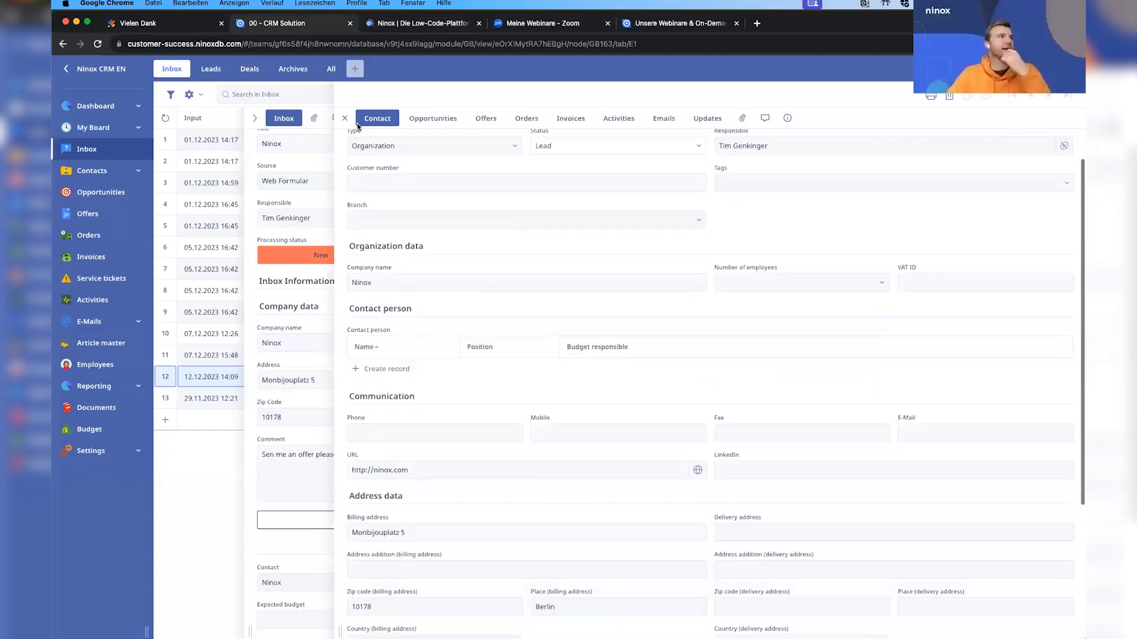
pyautogui.click(345, 117)
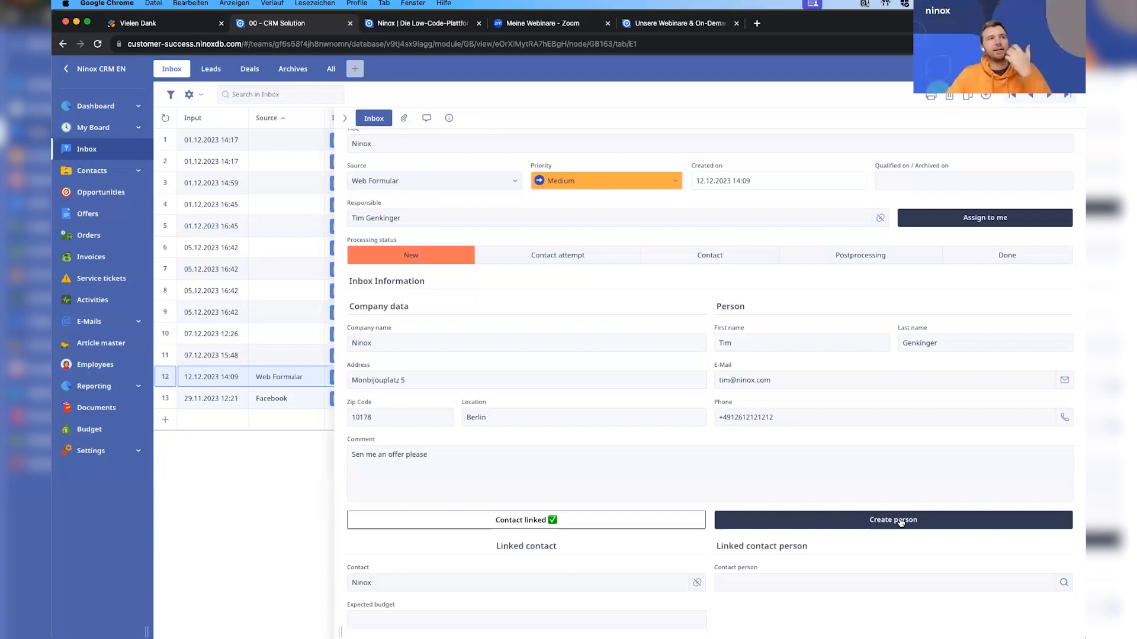
# Create a linked contact person from the inbox entry's person data and return to the inbox entry.
pyautogui.click(900, 521)
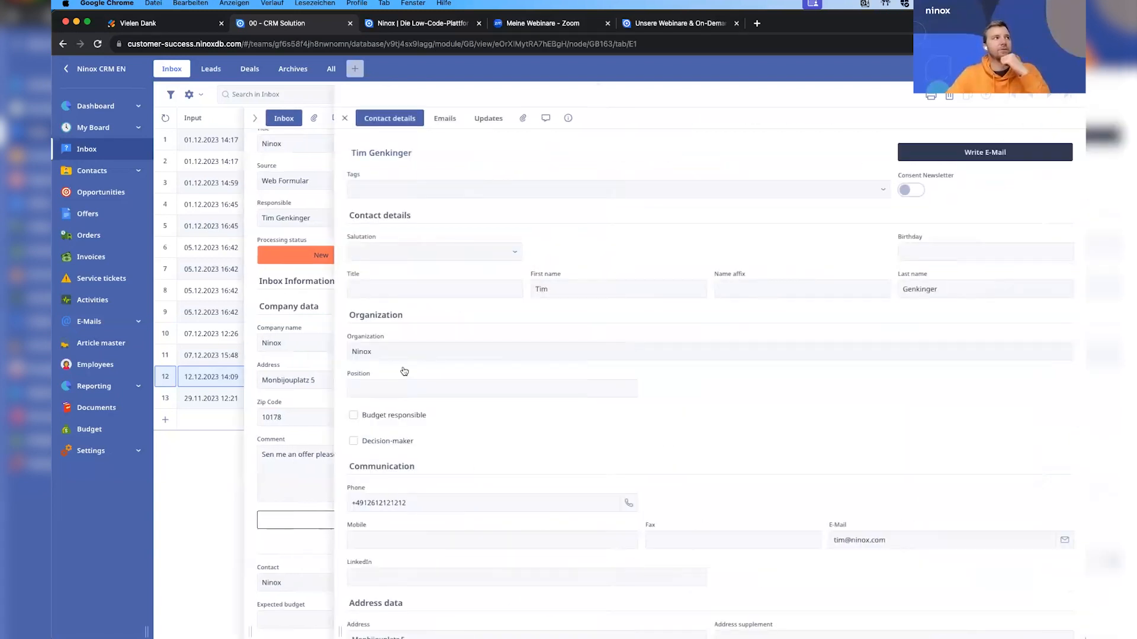
pyautogui.click(305, 539)
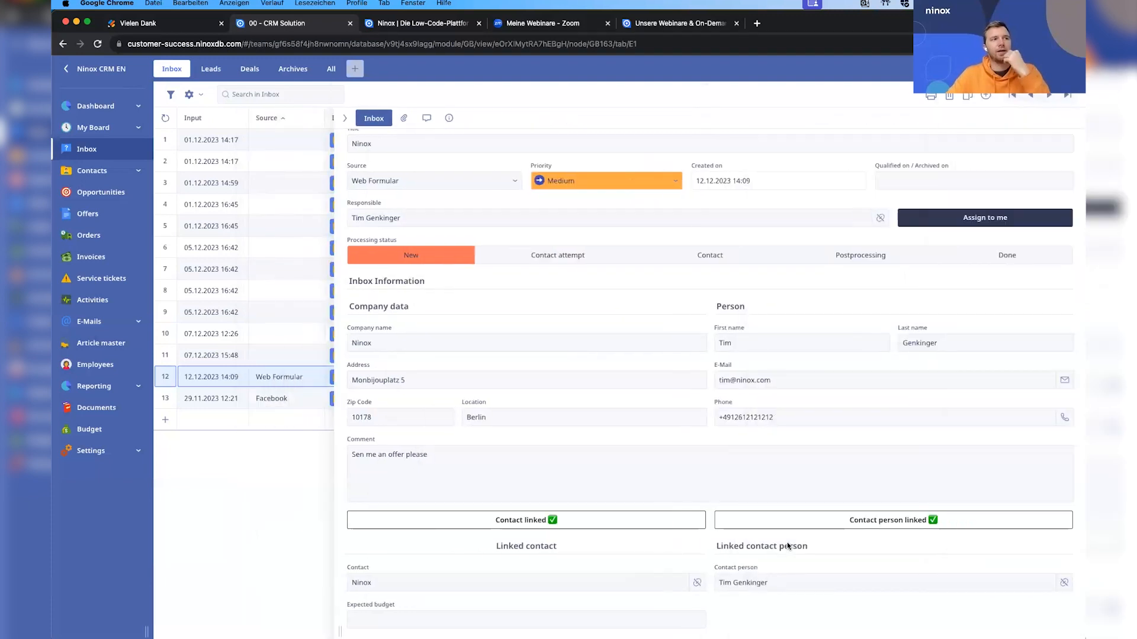
# Advance the inbox entry's processing status through Contact attempt and Contact to Done.
pyautogui.scroll(2, 760, 398)
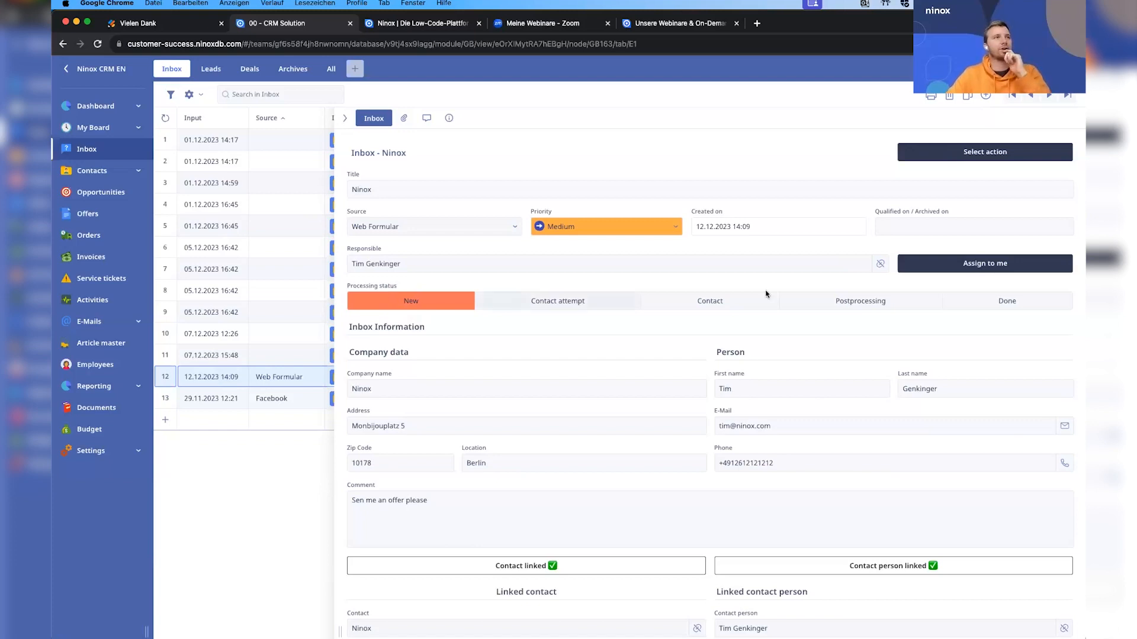
pyautogui.click(497, 298)
pyautogui.click(736, 306)
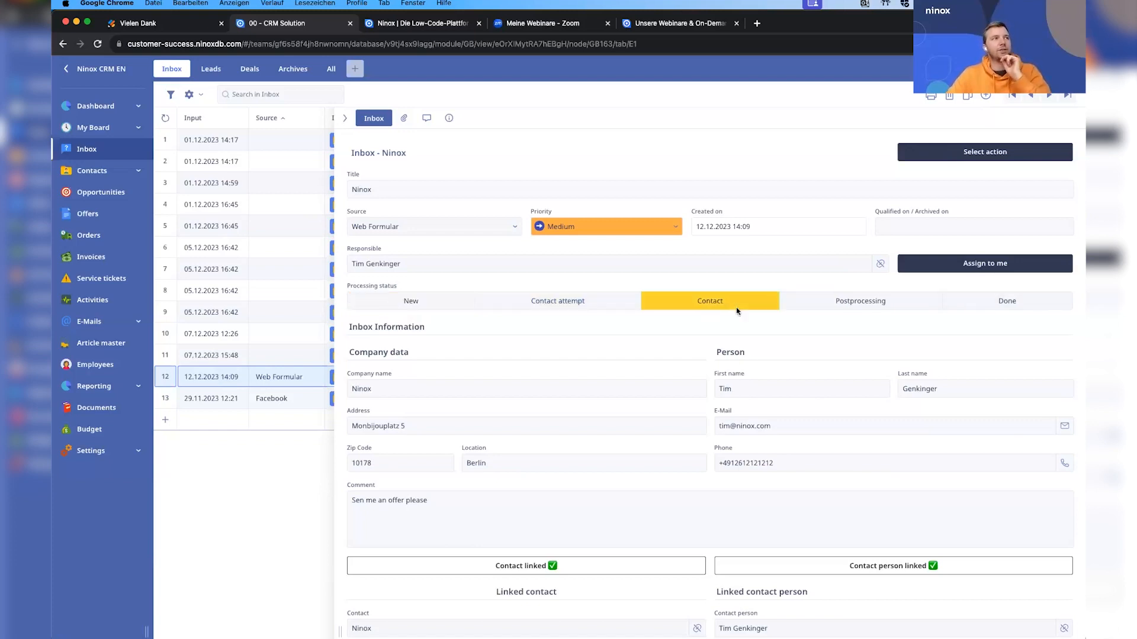
pyautogui.click(946, 304)
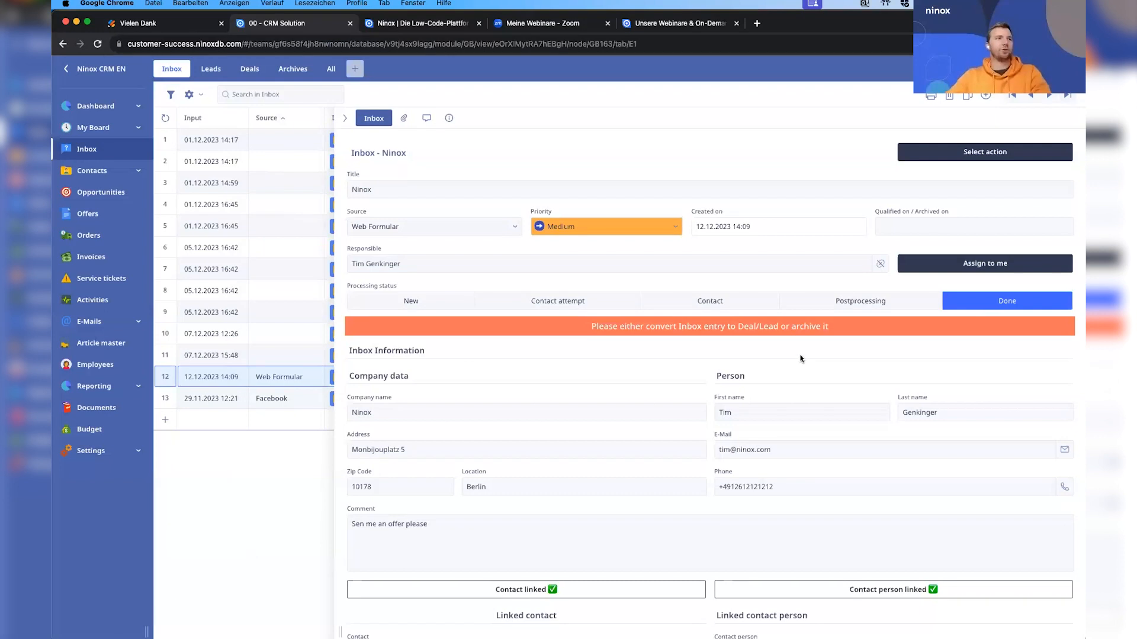
# Convert the Ninox inbox entry to a deal.
pyautogui.click(1017, 153)
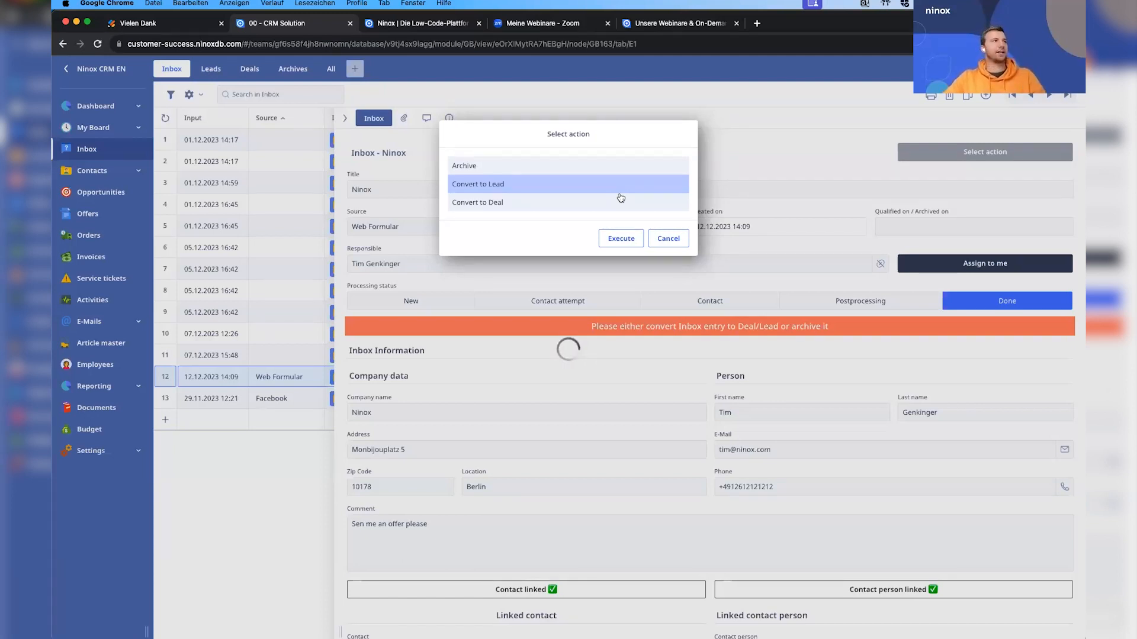
pyautogui.click(617, 187)
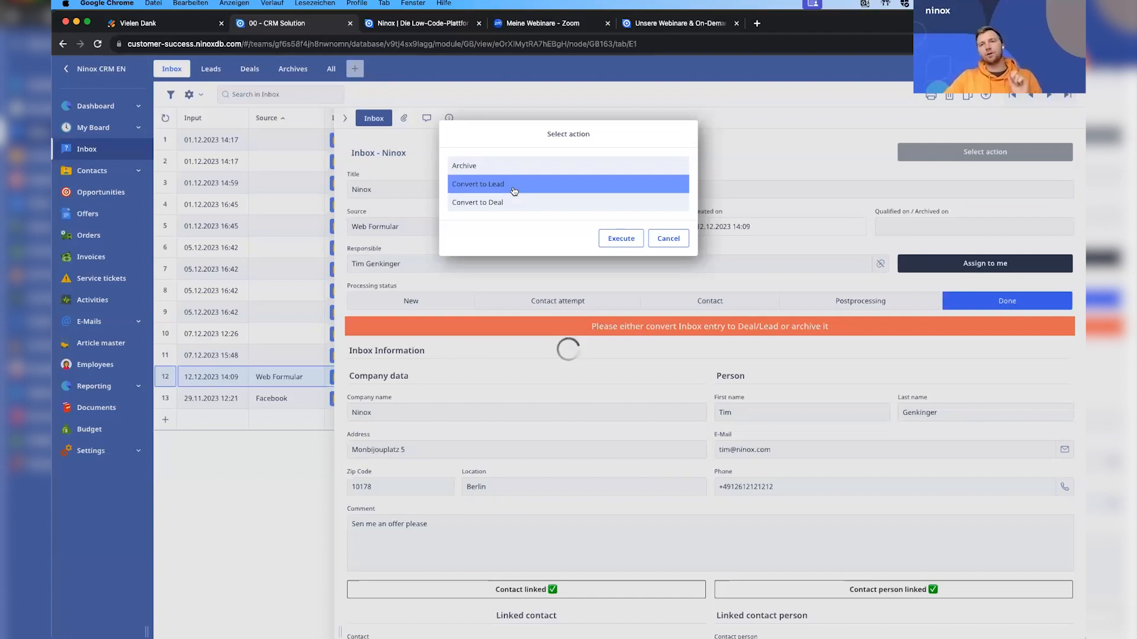
pyautogui.press('Down')
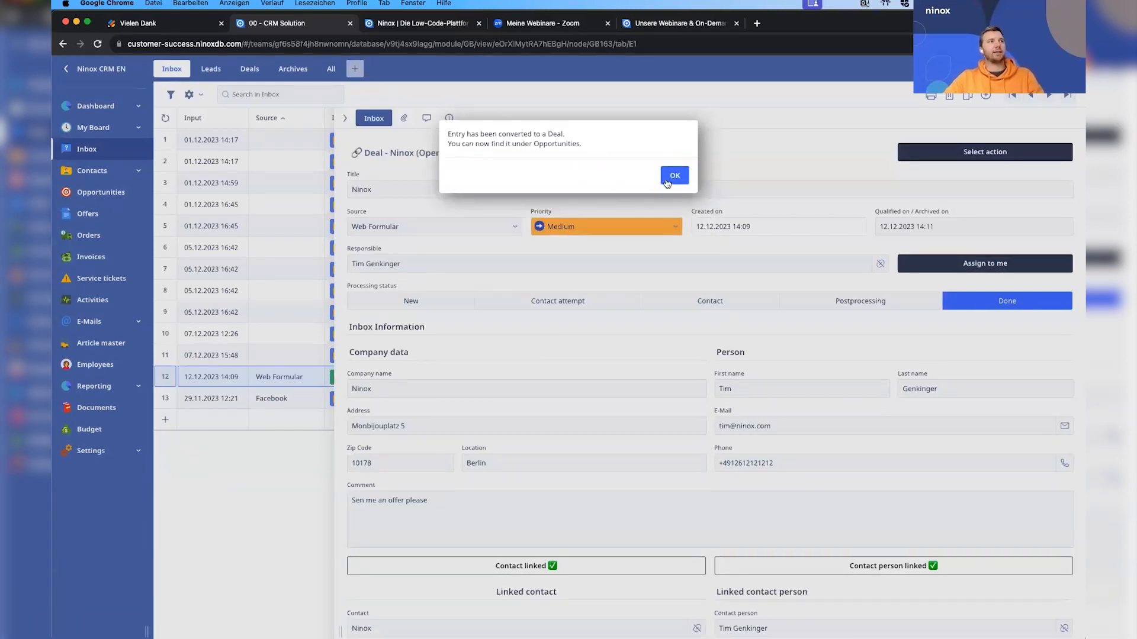
# Open the Ninox deal under Opportunities and set its delivery date to 31.12.2023.
pyautogui.click(101, 193)
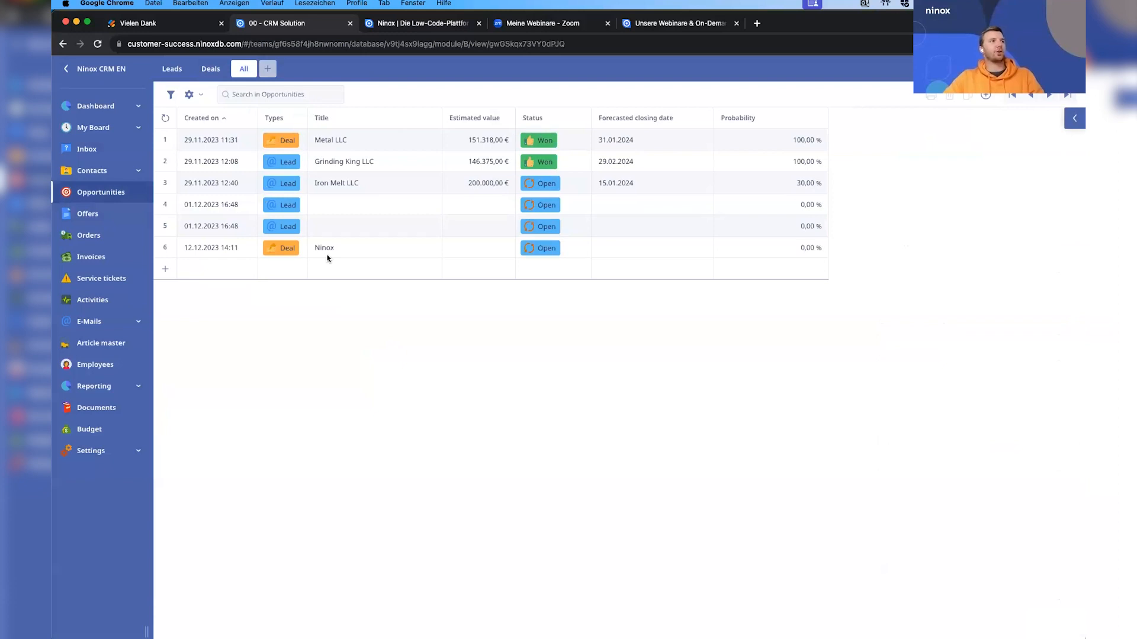
pyautogui.click(386, 253)
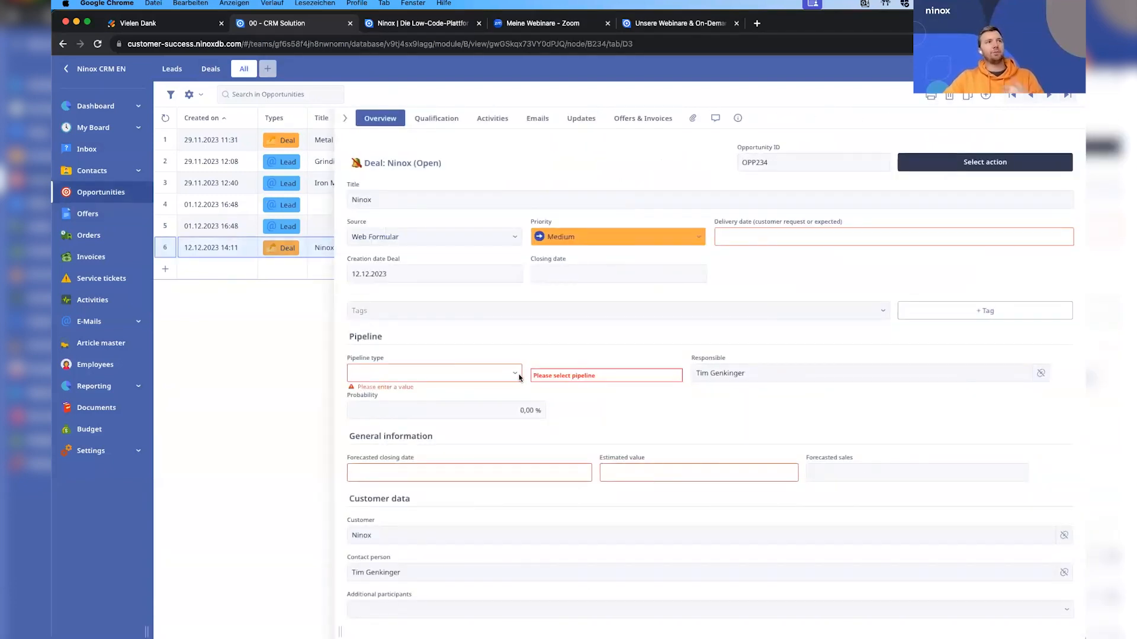
pyautogui.click(794, 237)
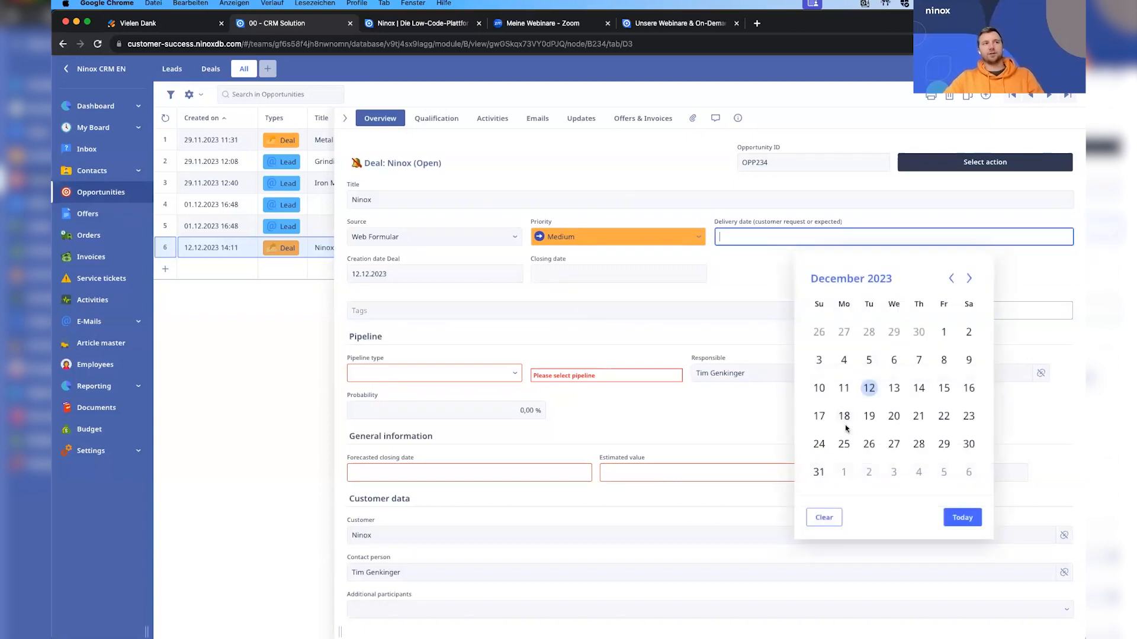
pyautogui.click(819, 472)
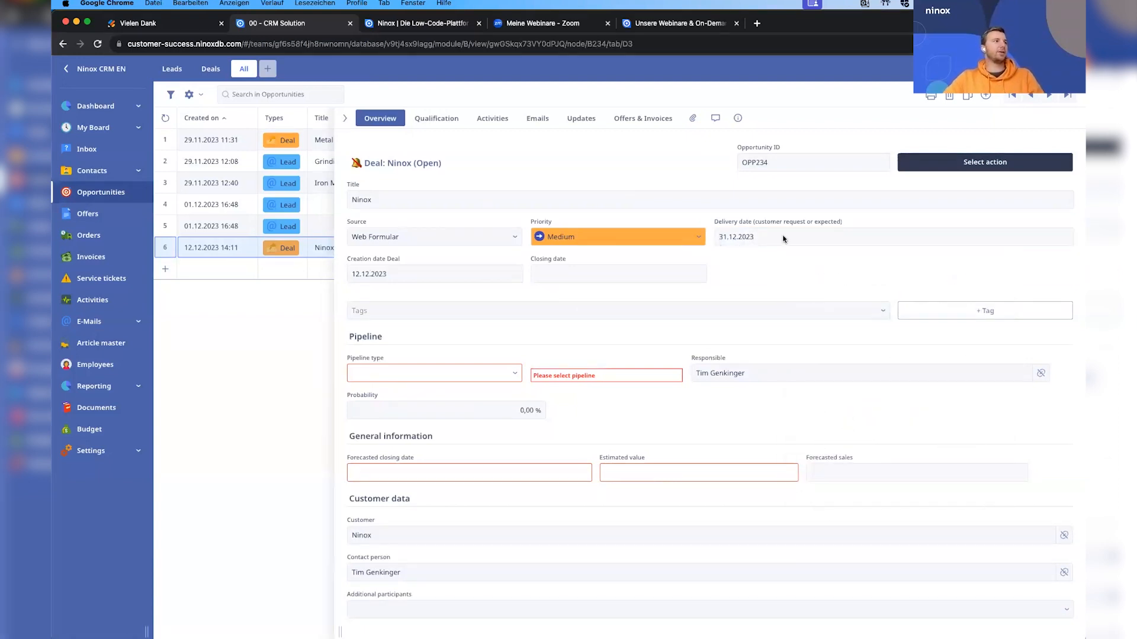
# Set the deal's pipeline type to New customer and the automation start date to 12.12.2023.
pyautogui.click(463, 374)
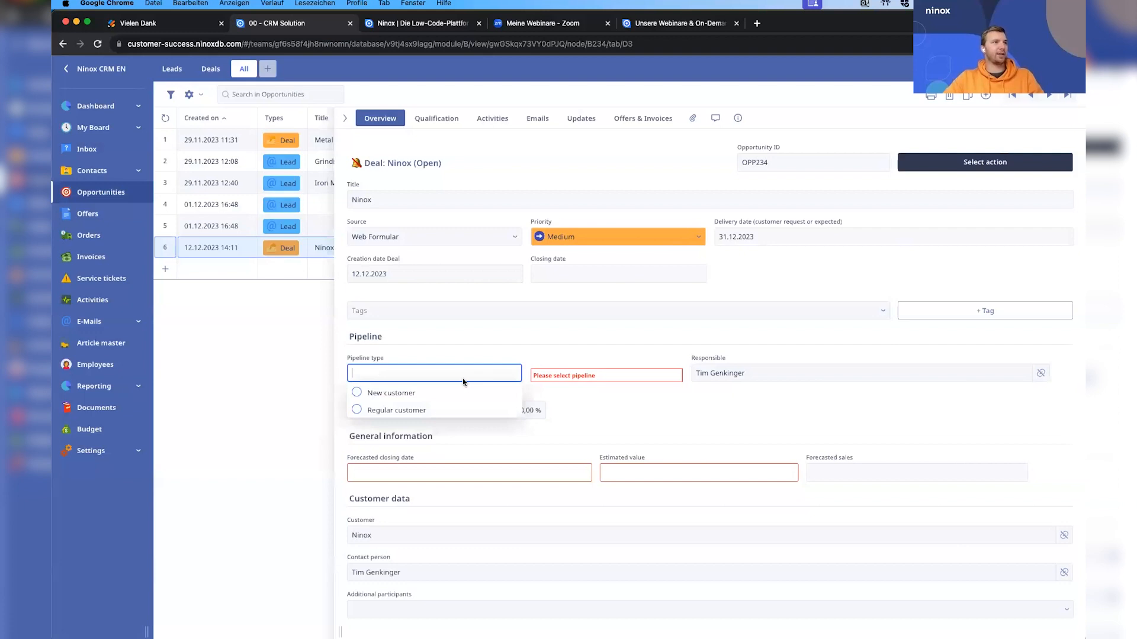
pyautogui.click(414, 394)
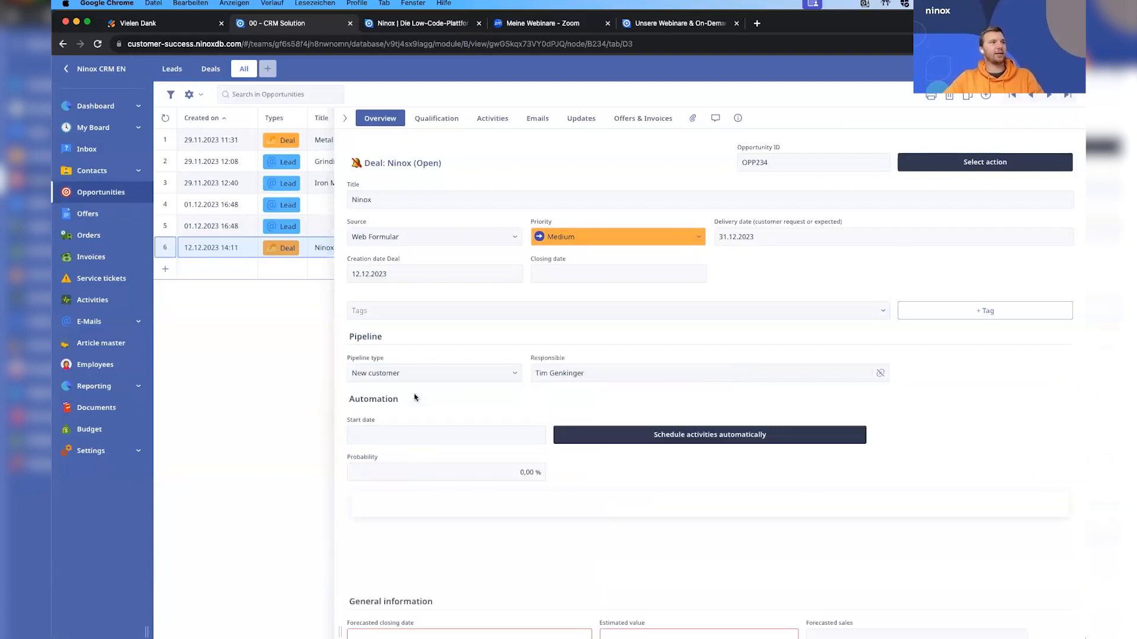
pyautogui.click(486, 437)
pyautogui.click(421, 271)
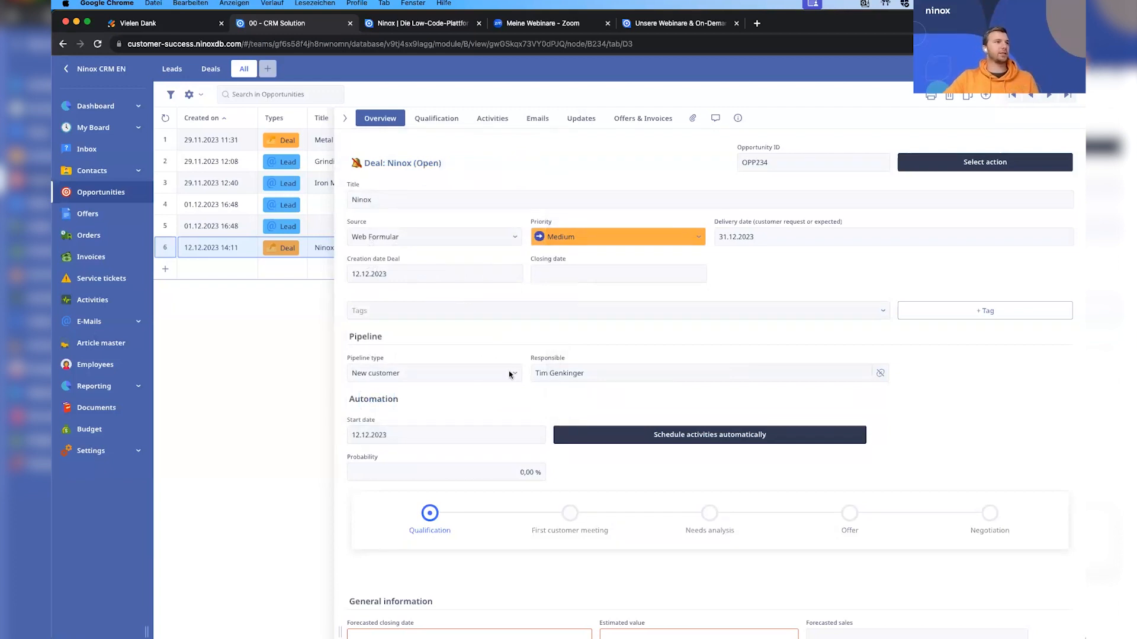
# Schedule the deal's activities automatically and view the generated activities.
pyautogui.scroll(-2, 687, 388)
pyautogui.click(688, 388)
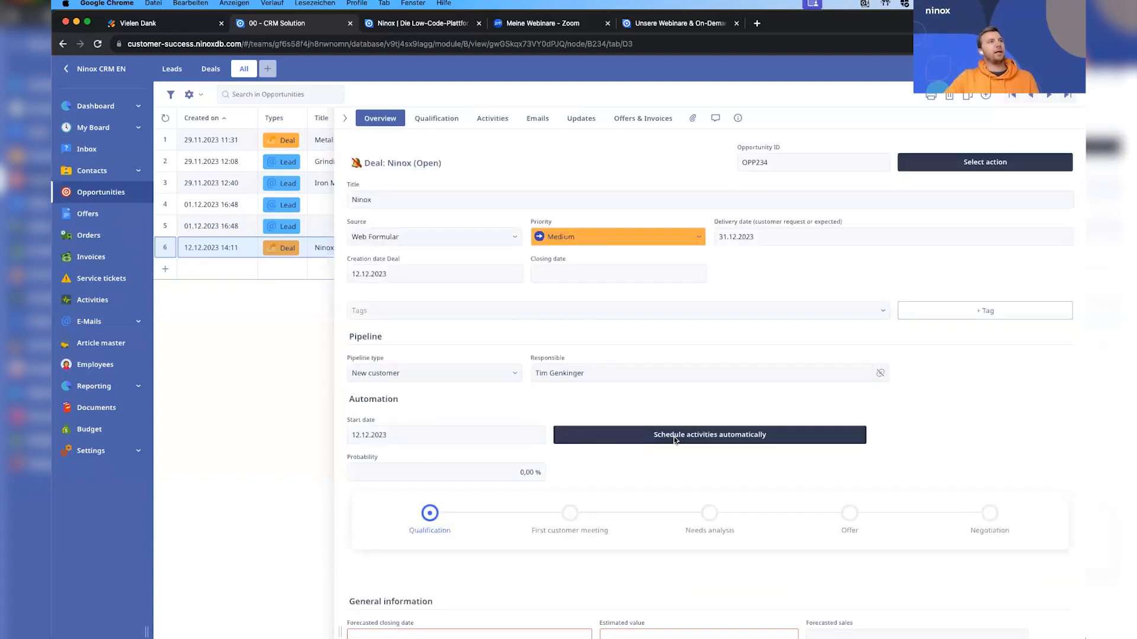
pyautogui.click(675, 438)
pyautogui.click(616, 203)
pyautogui.click(496, 121)
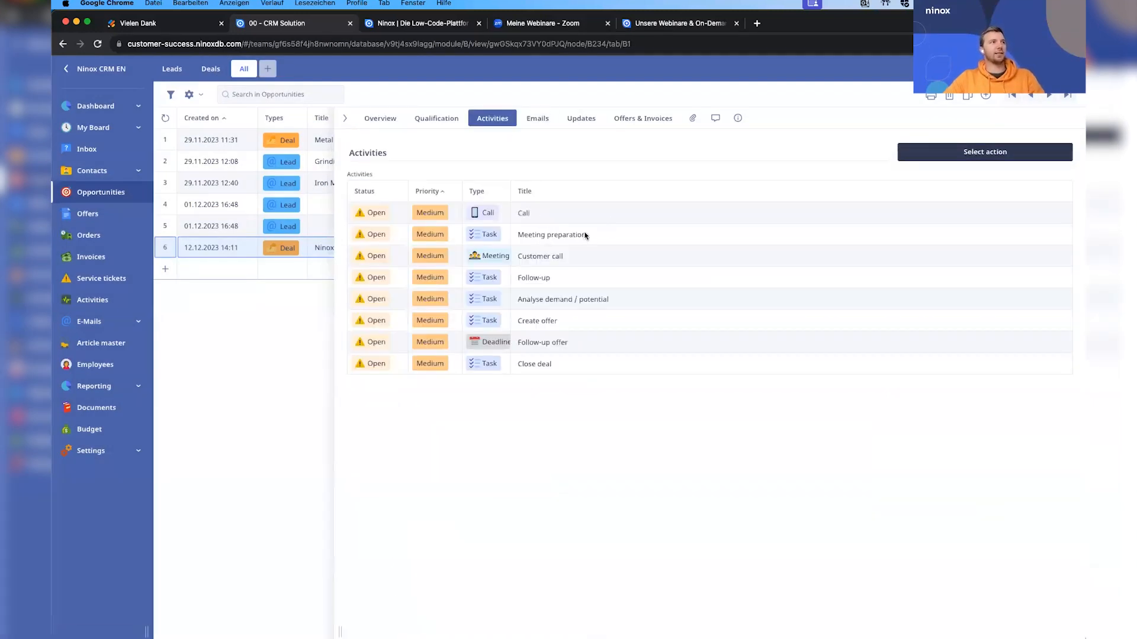
# Set the deal's forecasted closing date to 31.12.2023 and its estimated value to 100000 in the overview.
pyautogui.click(378, 117)
pyautogui.scroll(-5, 536, 395)
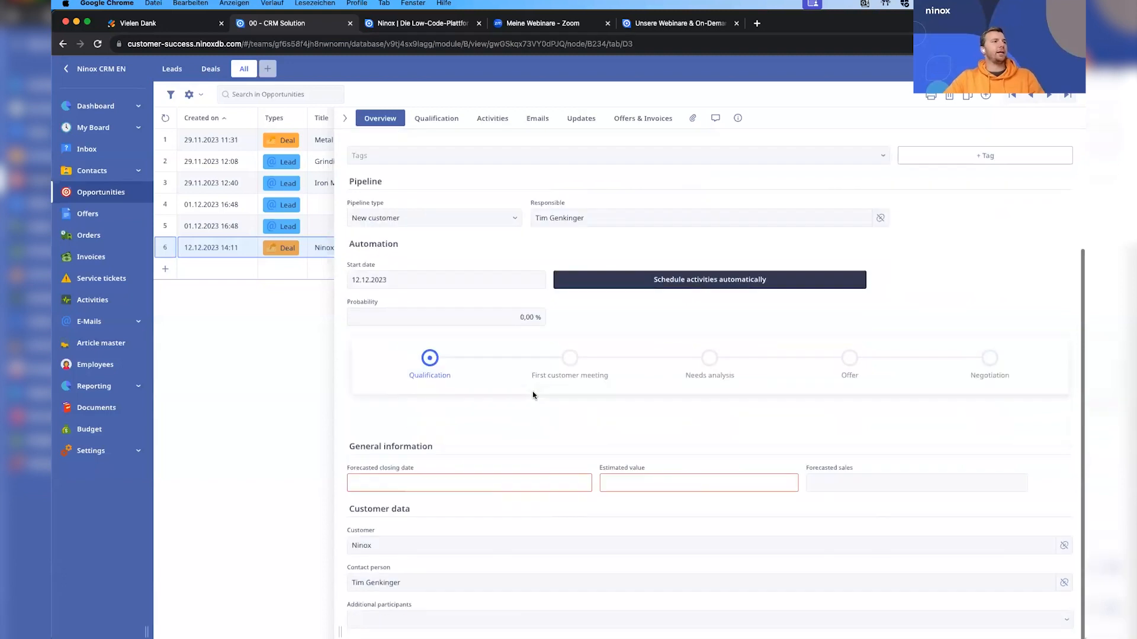
pyautogui.click(432, 481)
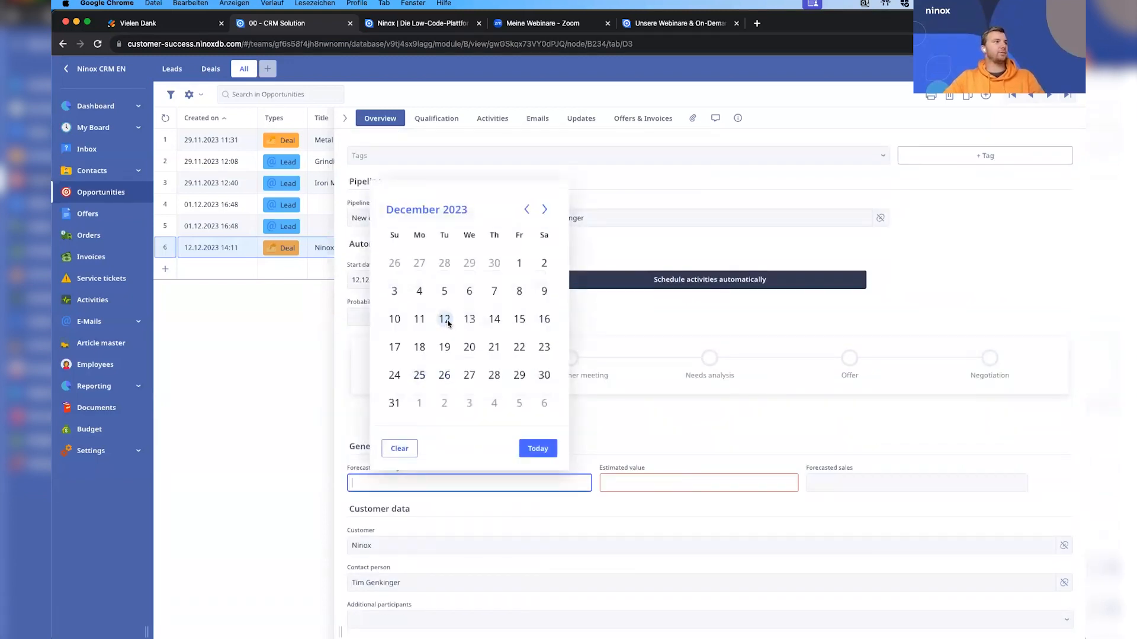
pyautogui.click(394, 403)
pyautogui.click(678, 481)
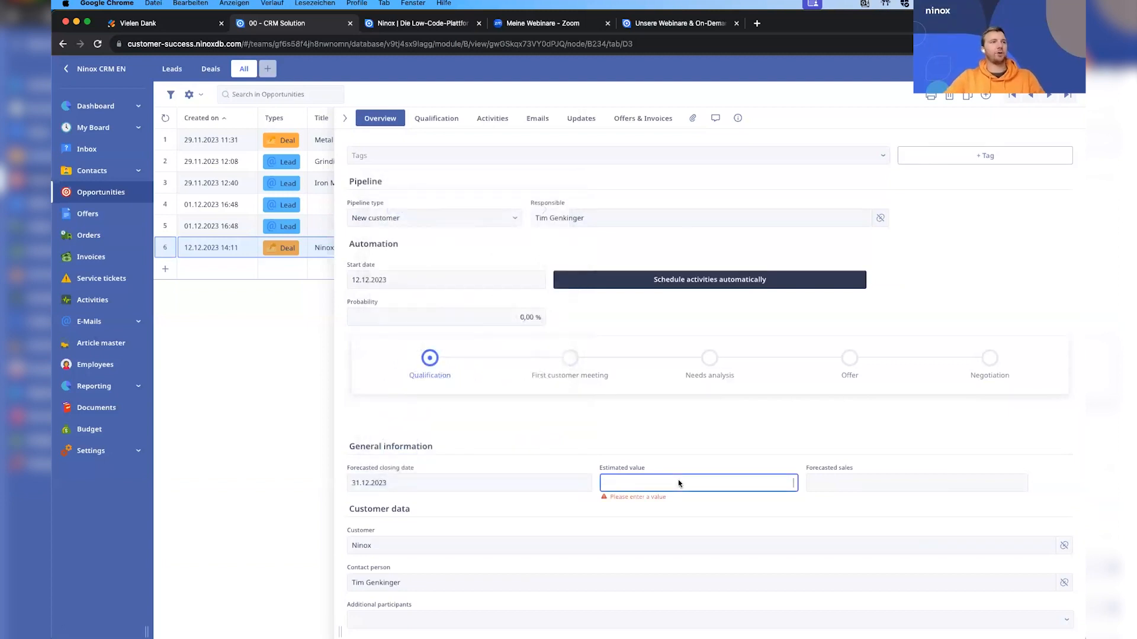
pyautogui.write('100000')
pyautogui.click(777, 473)
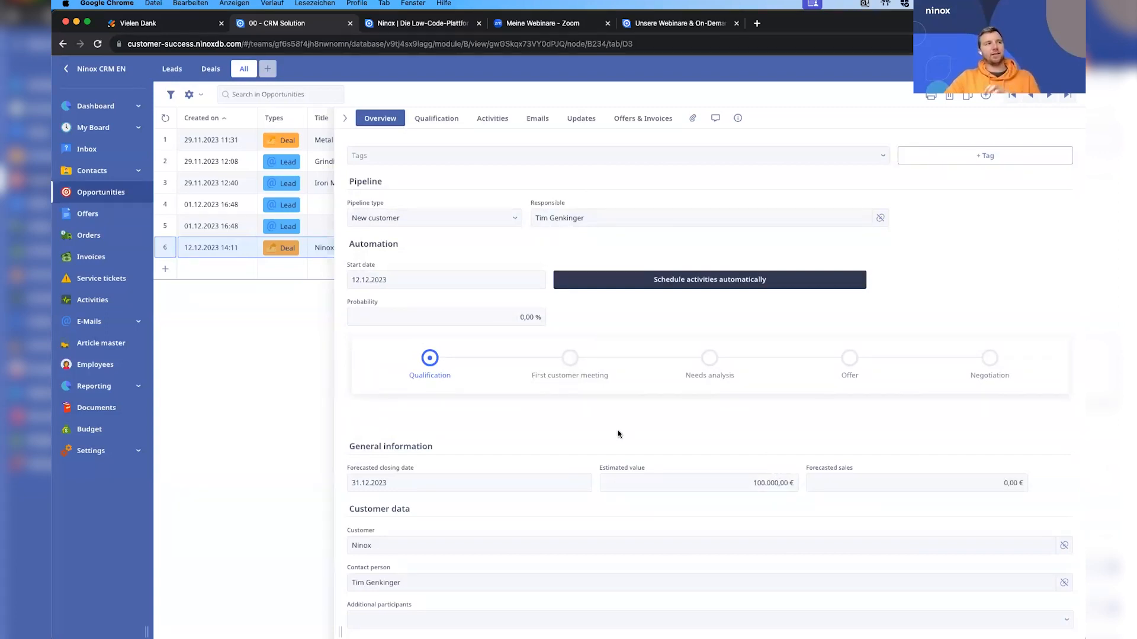
# Advance the deal's pipeline through First customer meeting, Needs analysis and Offer to Negotiation.
pyautogui.click(569, 359)
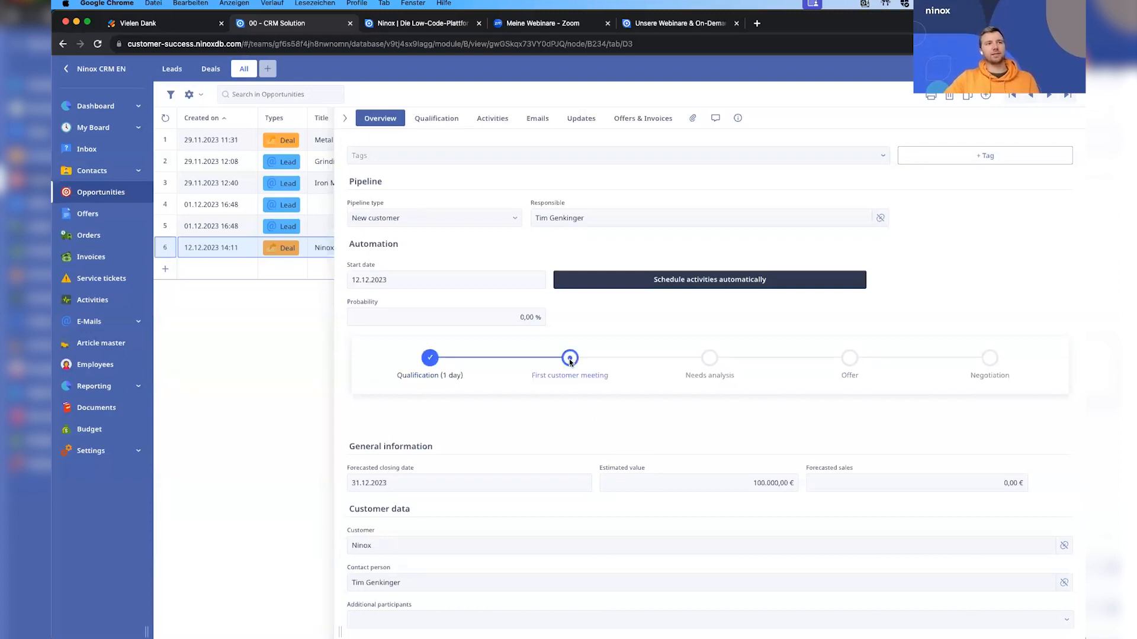
pyautogui.click(707, 365)
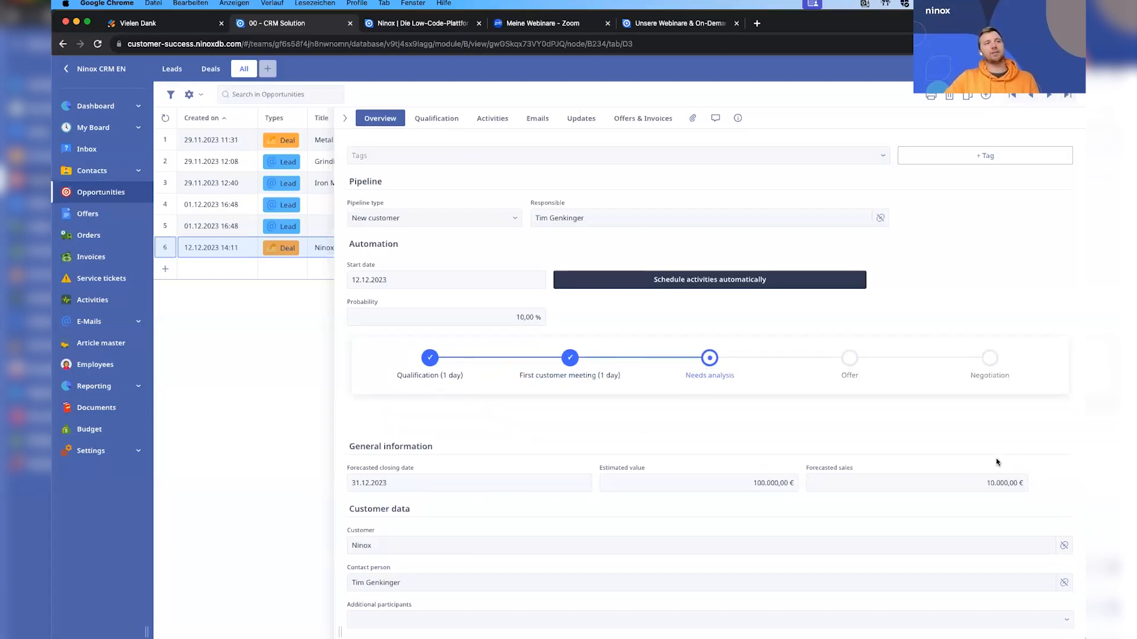
pyautogui.click(847, 359)
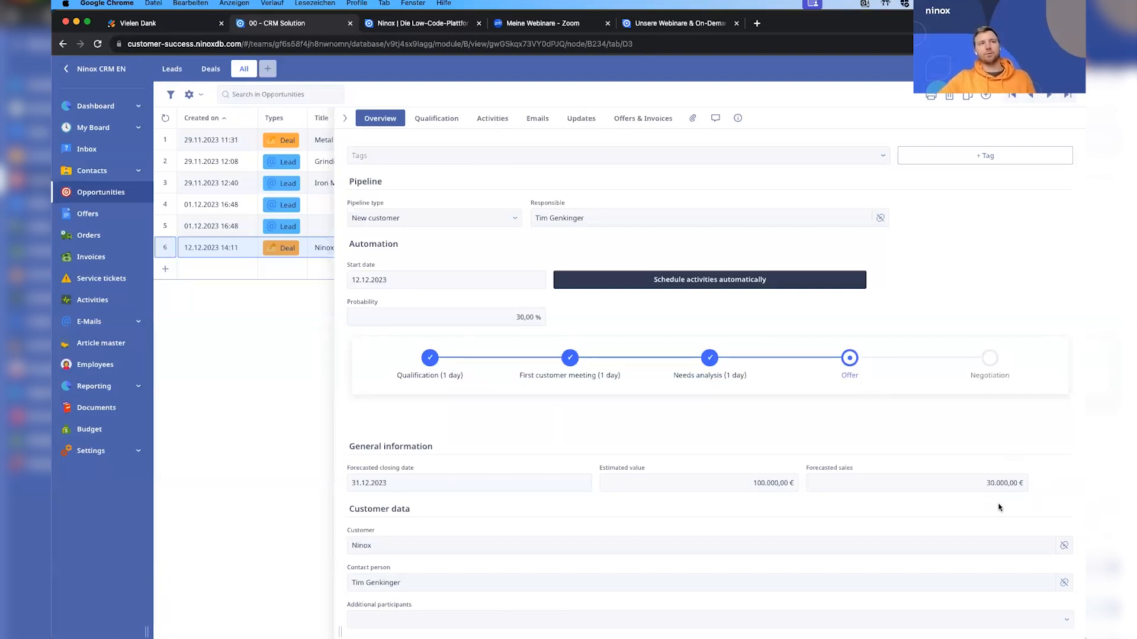
pyautogui.click(990, 360)
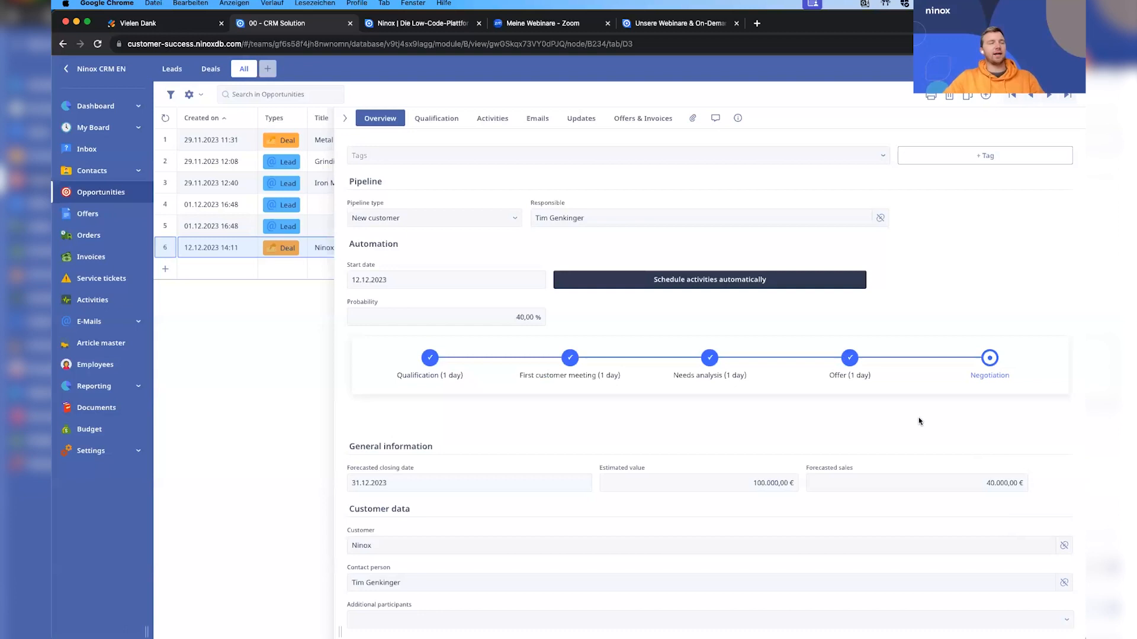
# In the deal's qualification form layout, change the Budget heading's text to Company Size and delete the purchasing budget question beneath it.
pyautogui.scroll(3, 919, 421)
pyautogui.click(445, 120)
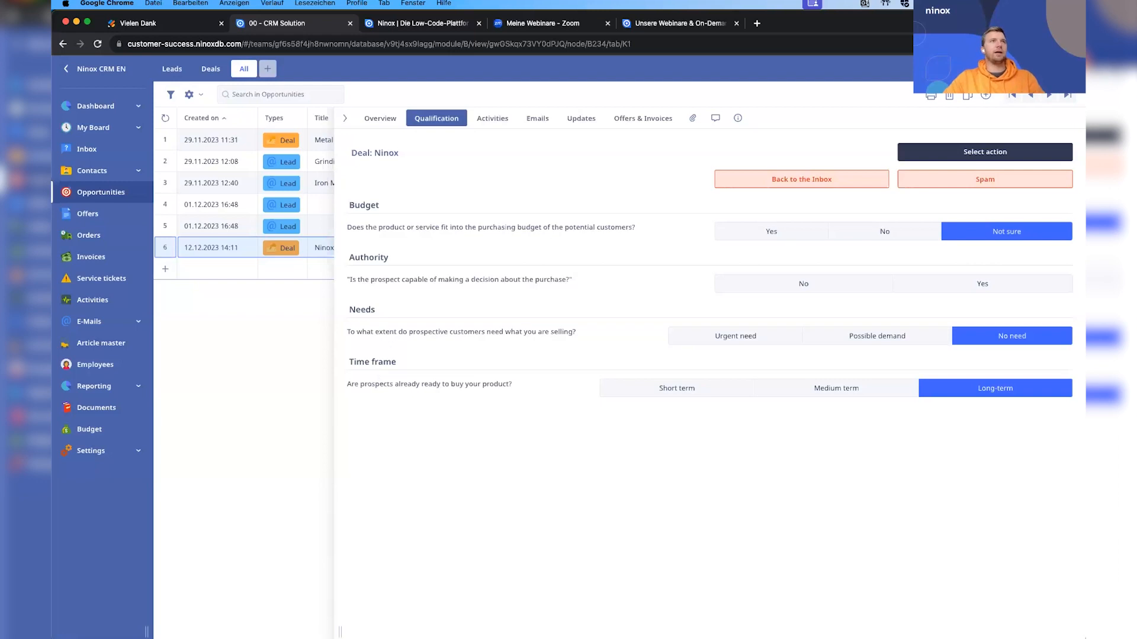
pyautogui.click(1031, 68)
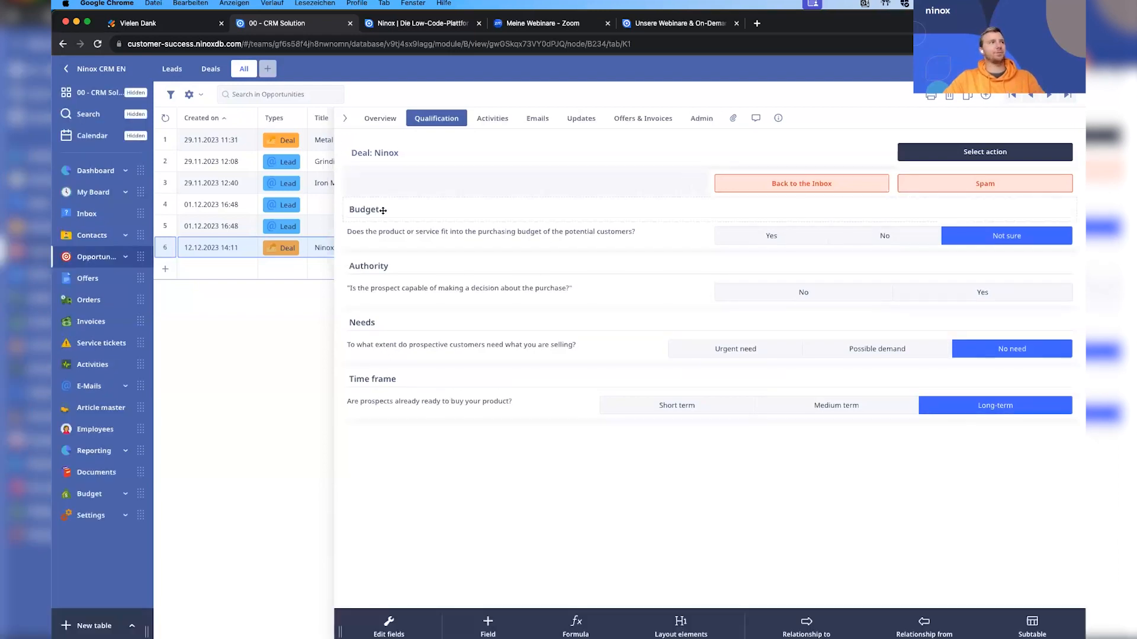
pyautogui.click(568, 214)
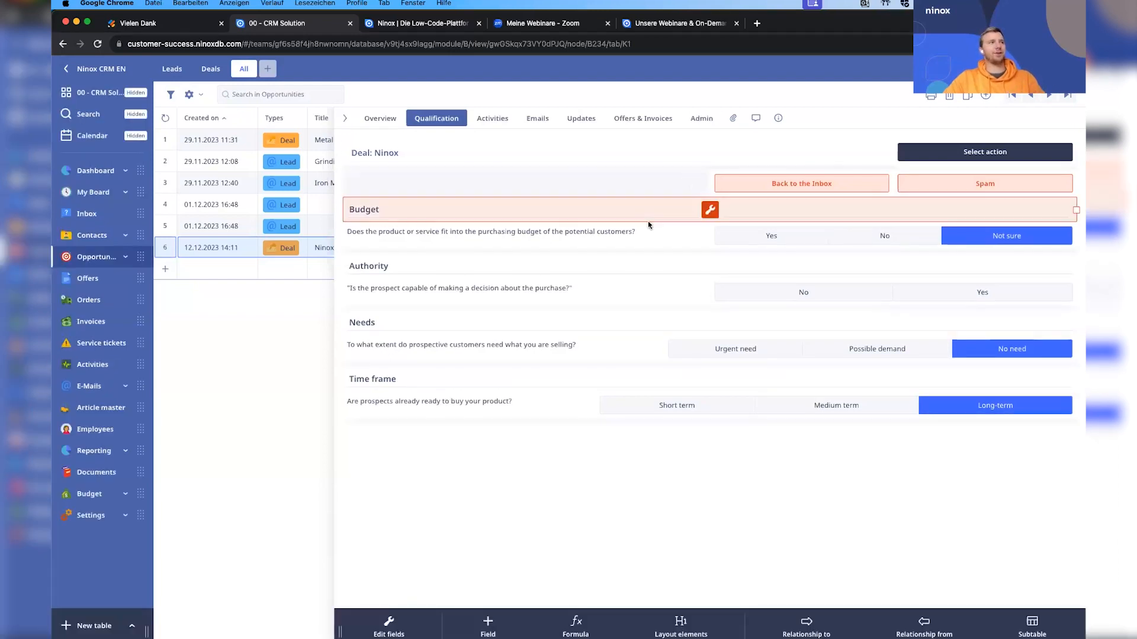
pyautogui.click(710, 209)
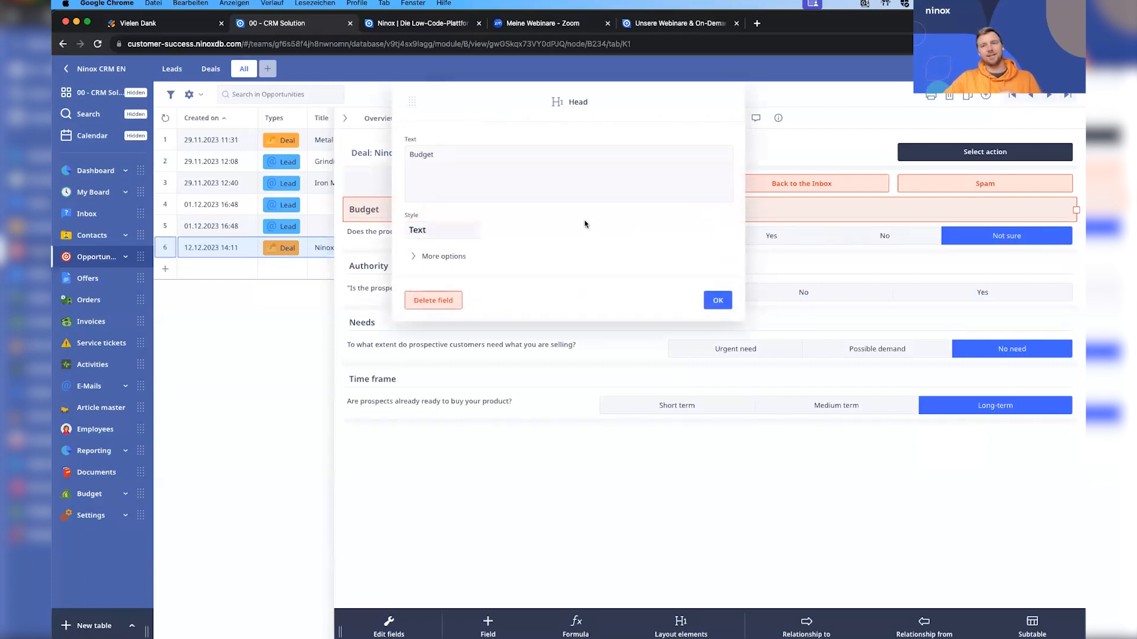
pyautogui.moveTo(468, 156); pyautogui.dragTo(391, 151)
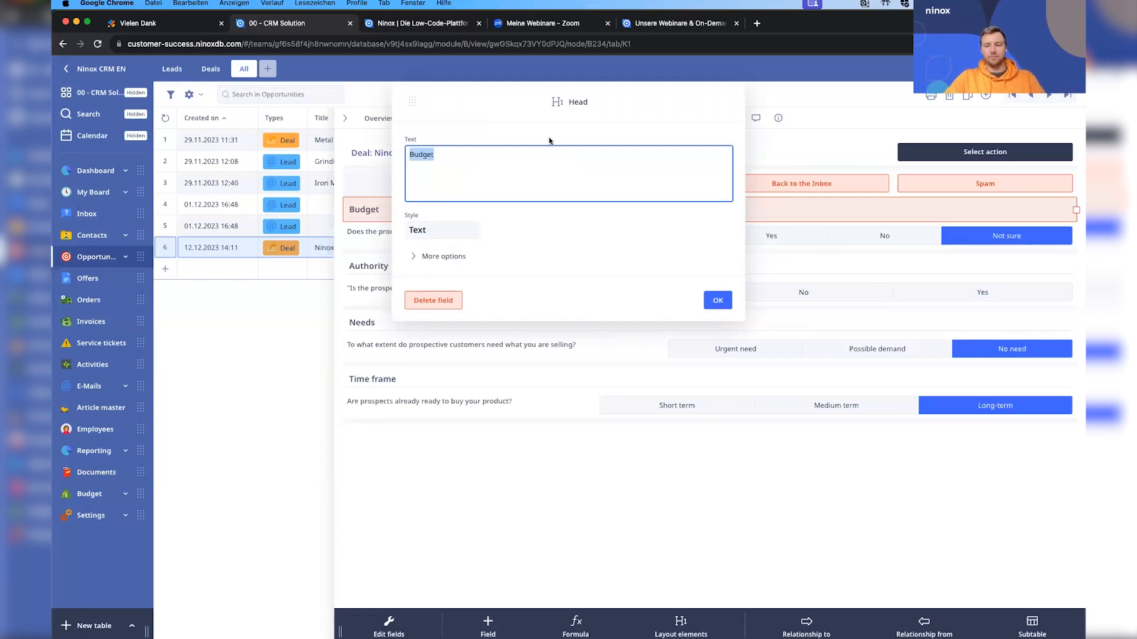
pyautogui.write('Comp')
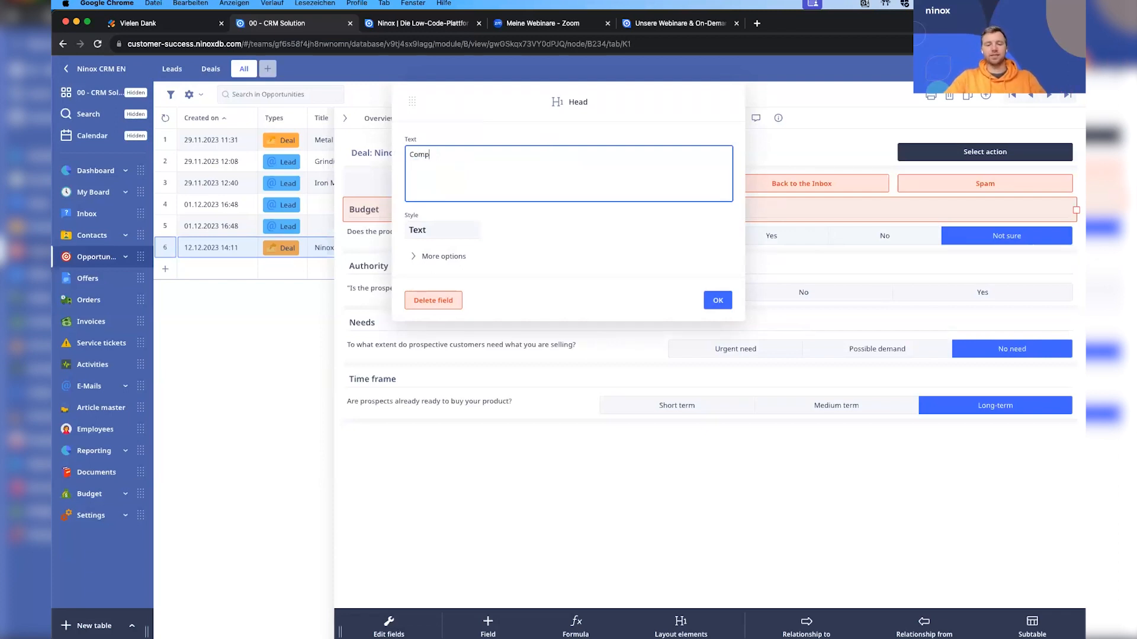
pyautogui.write('any Size')
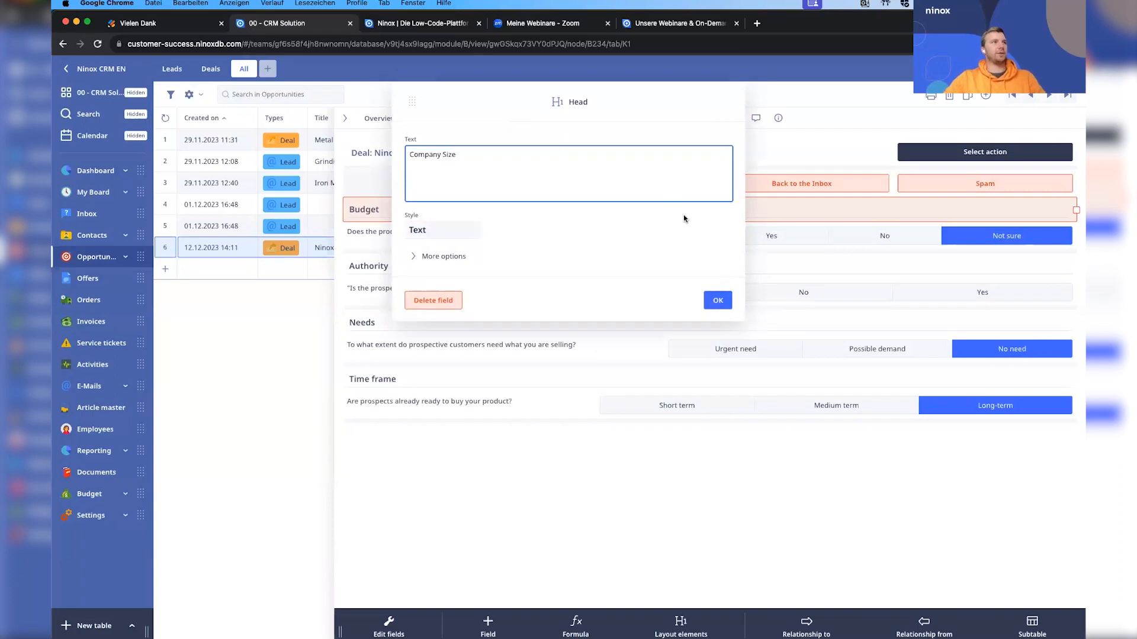
pyautogui.click(714, 300)
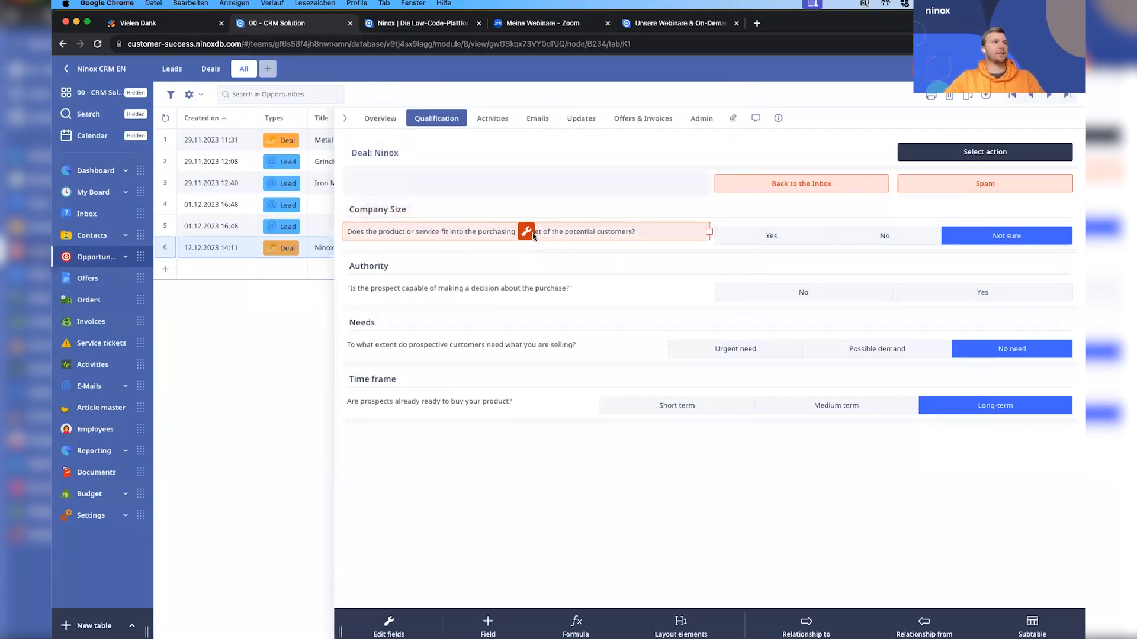
pyautogui.click(536, 234)
pyautogui.click(434, 300)
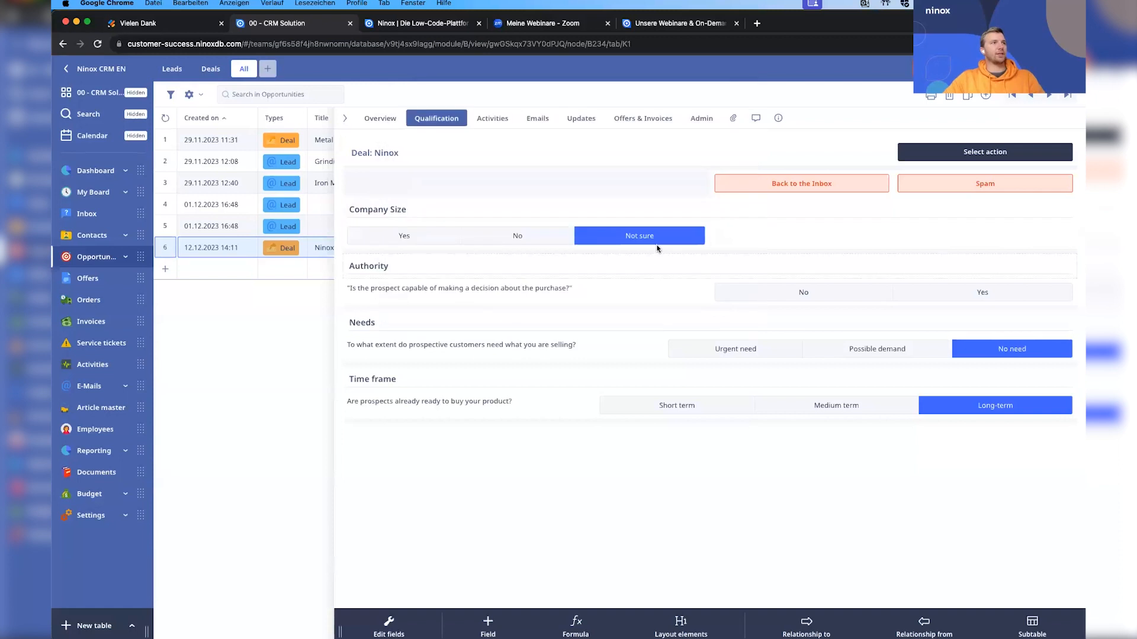
# Rename the choice field's options under Company Size to 10-50, 51-100 and 101-XXXX, and widen the field across the full form.
pyautogui.click(538, 237)
pyautogui.click(620, 156)
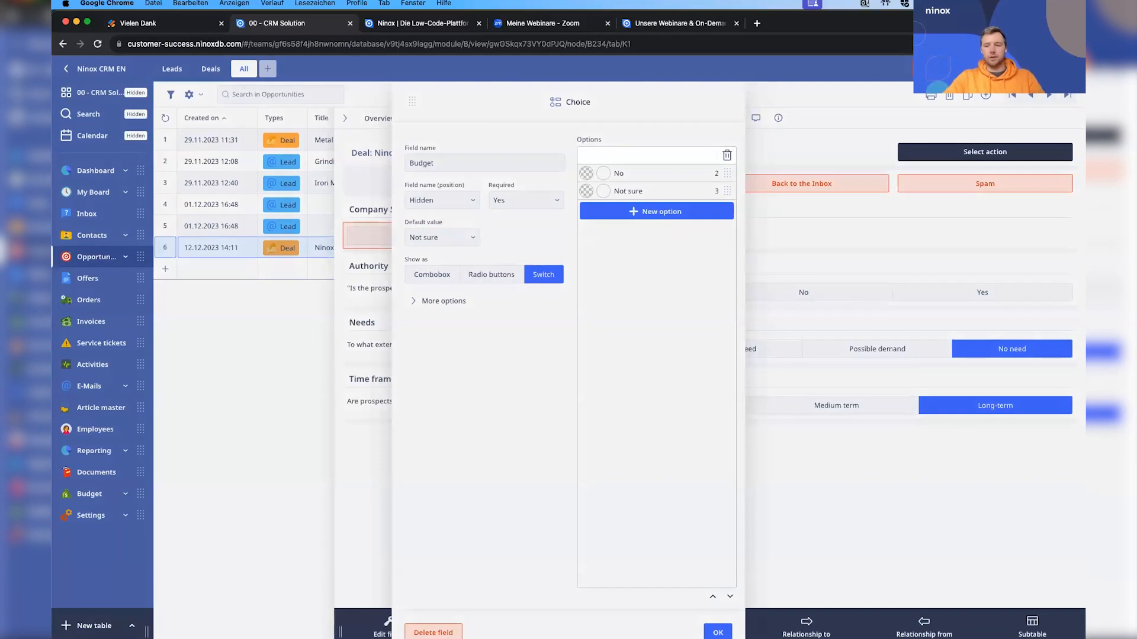
pyautogui.press('Return')
pyautogui.click(624, 173)
pyautogui.write('5')
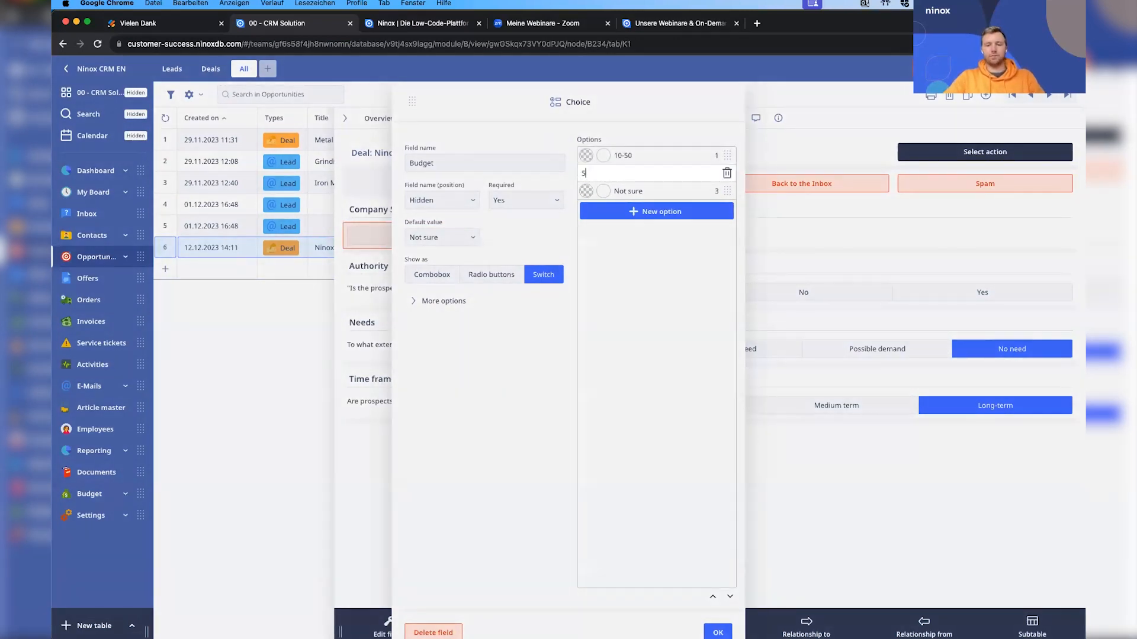
pyautogui.write('1-100')
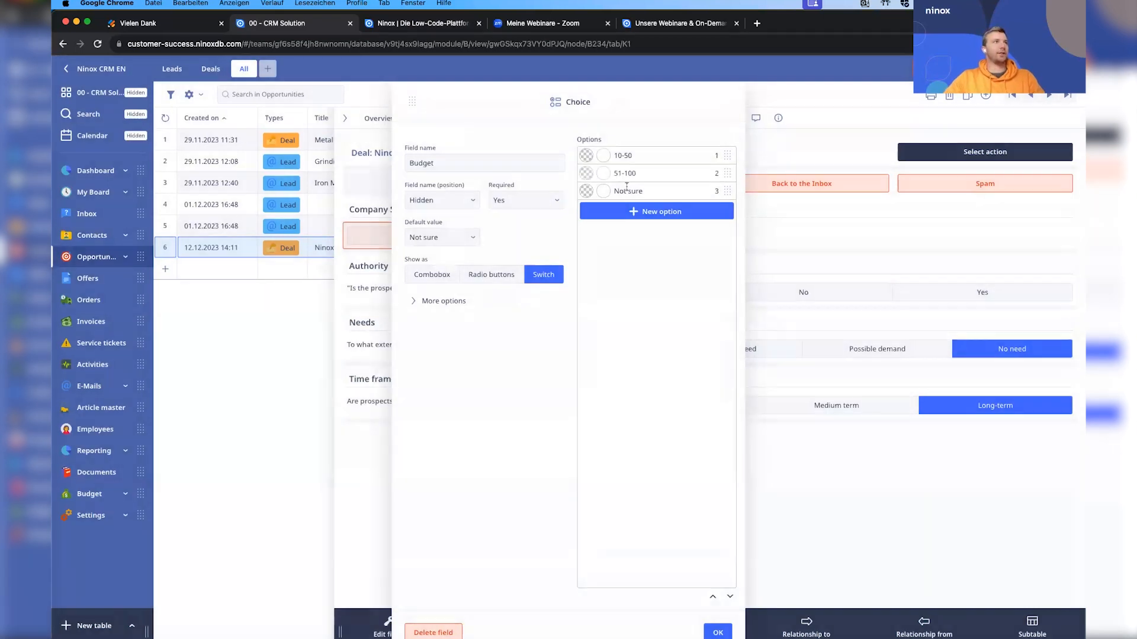
pyautogui.click(633, 191)
pyautogui.write('101-')
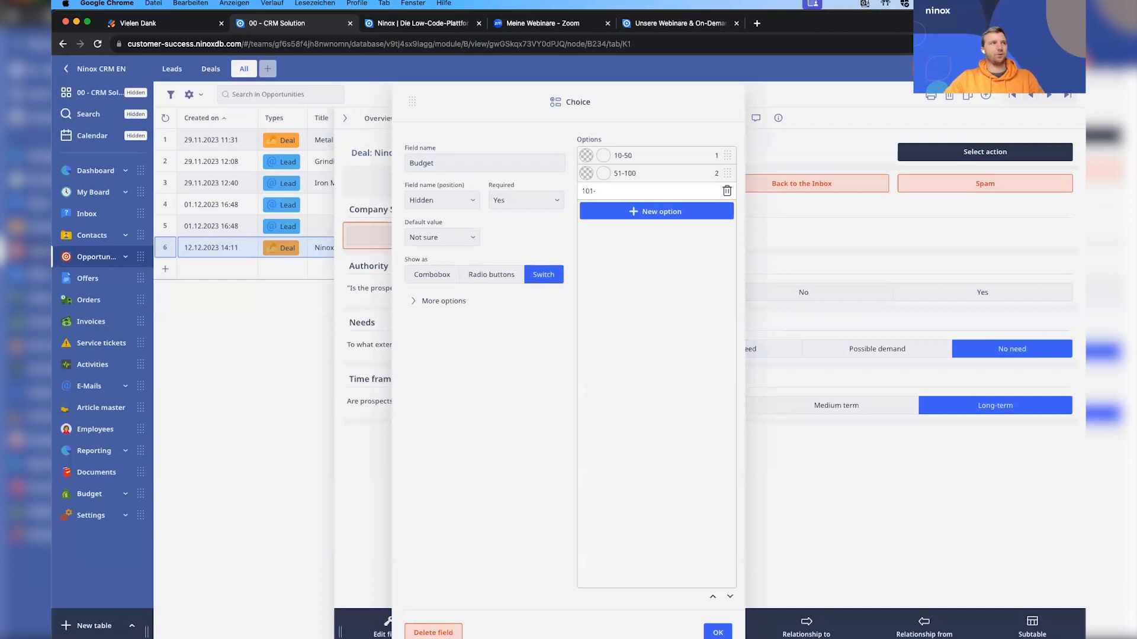
pyautogui.write('XXXX')
pyautogui.press('Return')
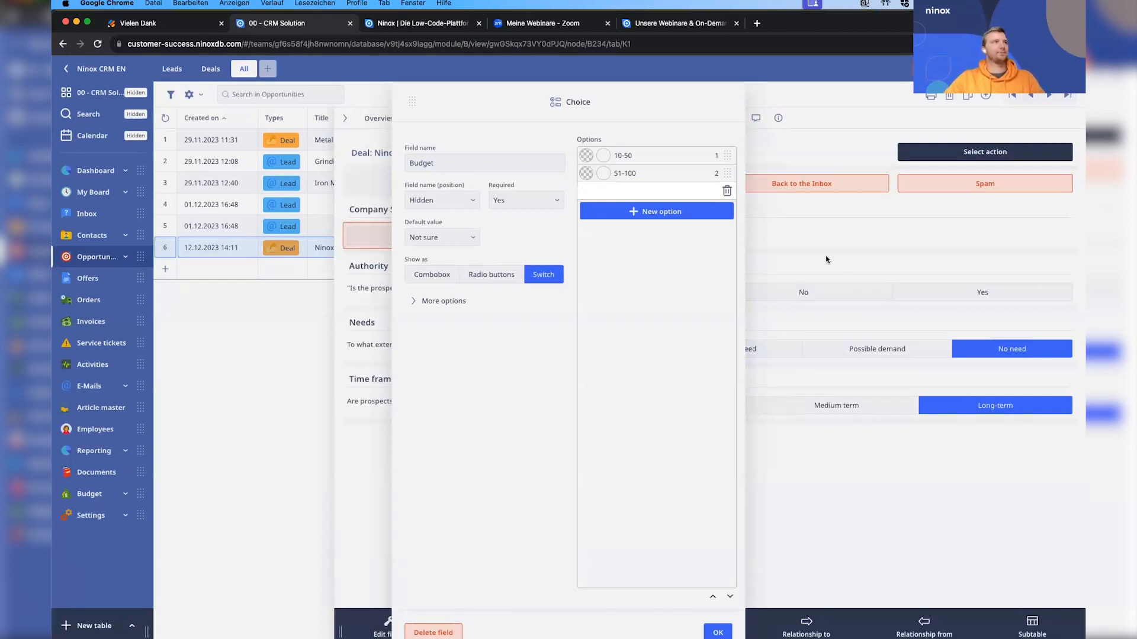
pyautogui.click(721, 633)
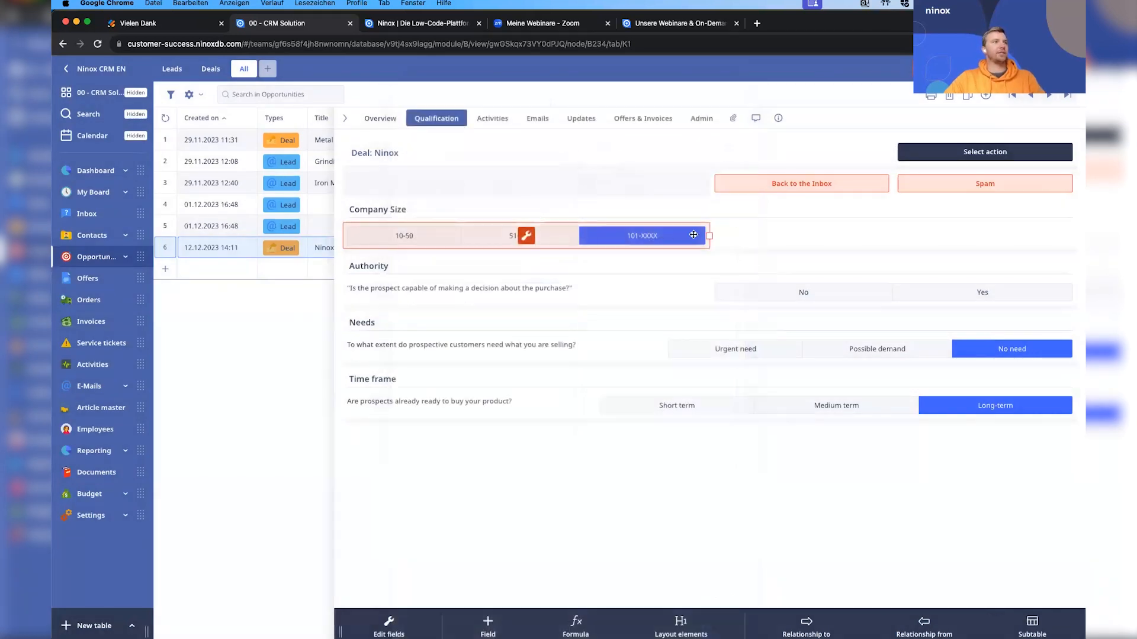
pyautogui.click(702, 533)
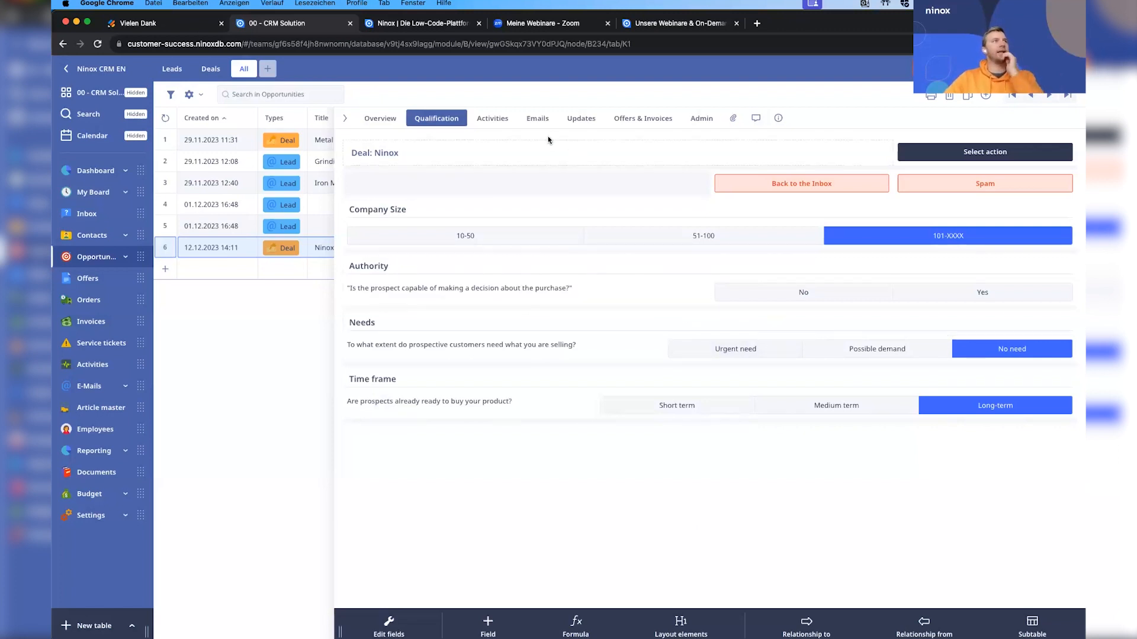
# Set the status of the deal's Call activity to Done and leave the layout edit mode.
pyautogui.click(504, 120)
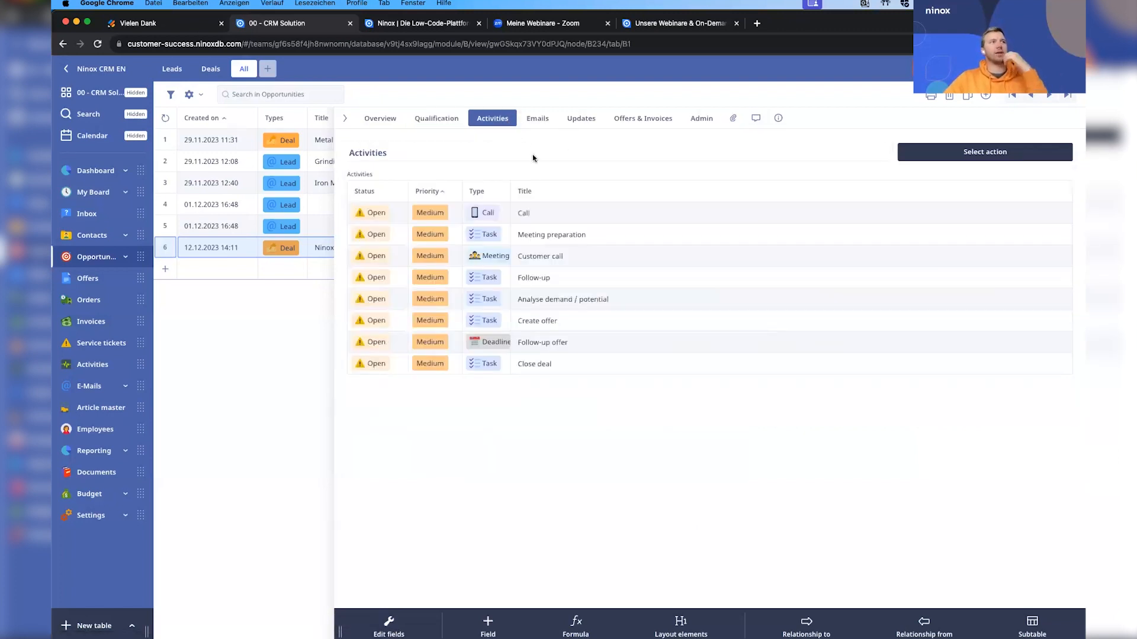
pyautogui.click(554, 216)
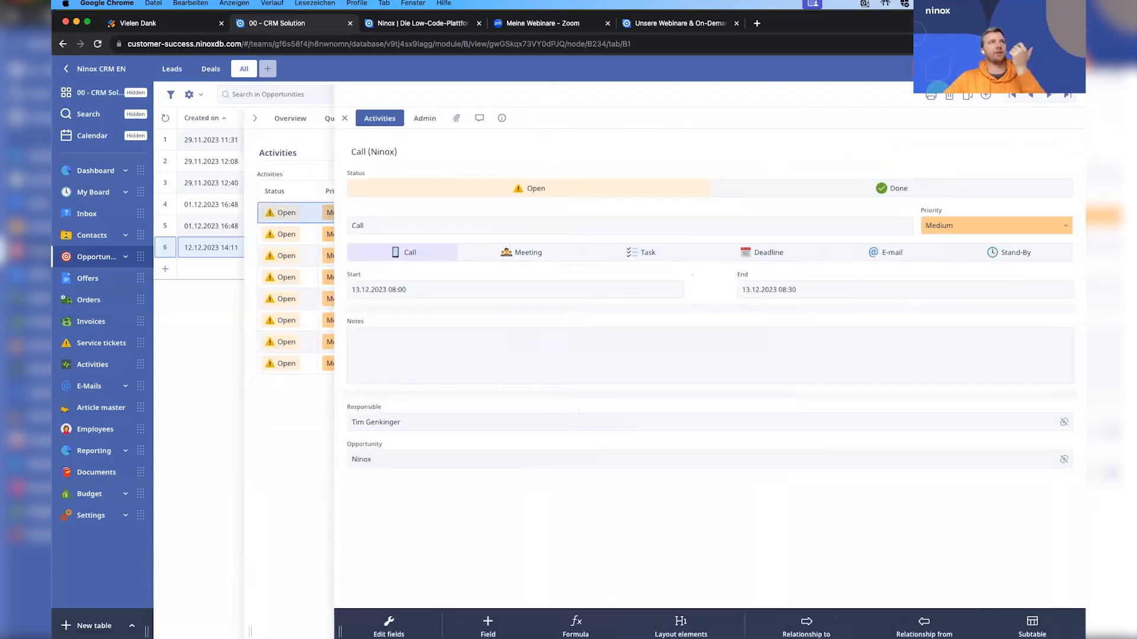
pyautogui.click(905, 182)
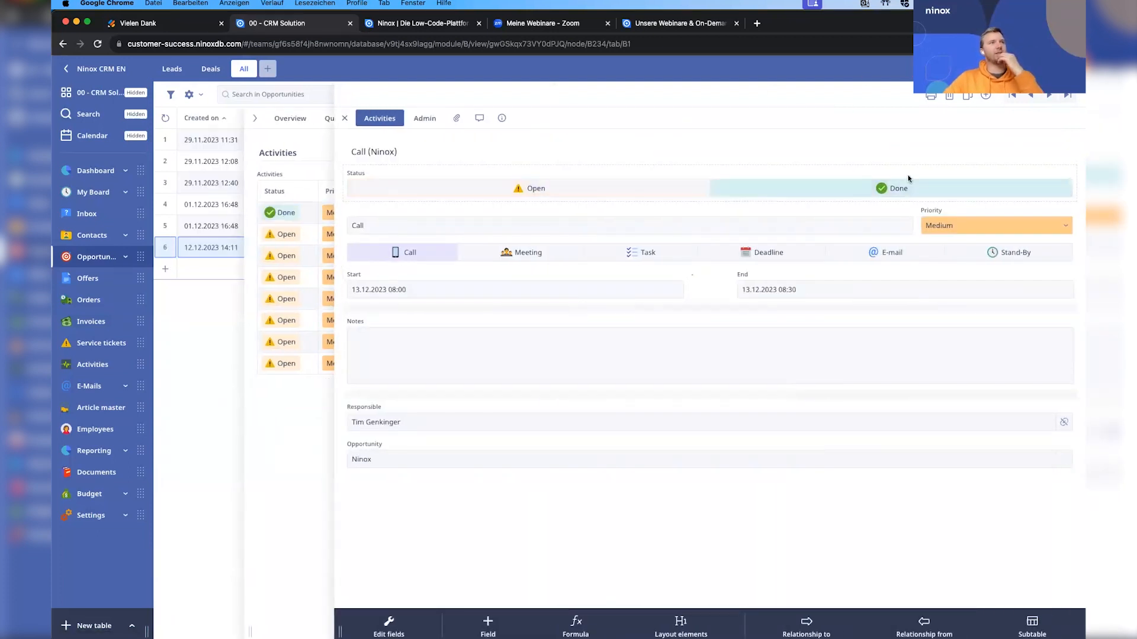
pyautogui.click(1068, 69)
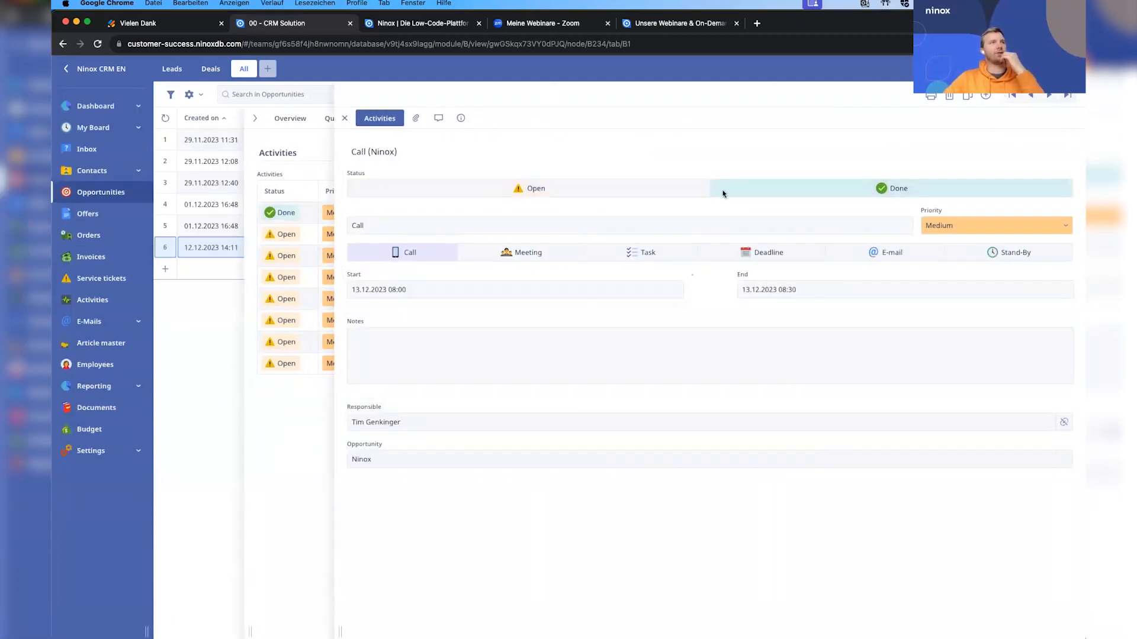
# Set the status of the deal's Meeting preparation and Customer call activities to Done.
pyautogui.click(290, 391)
pyautogui.click(883, 233)
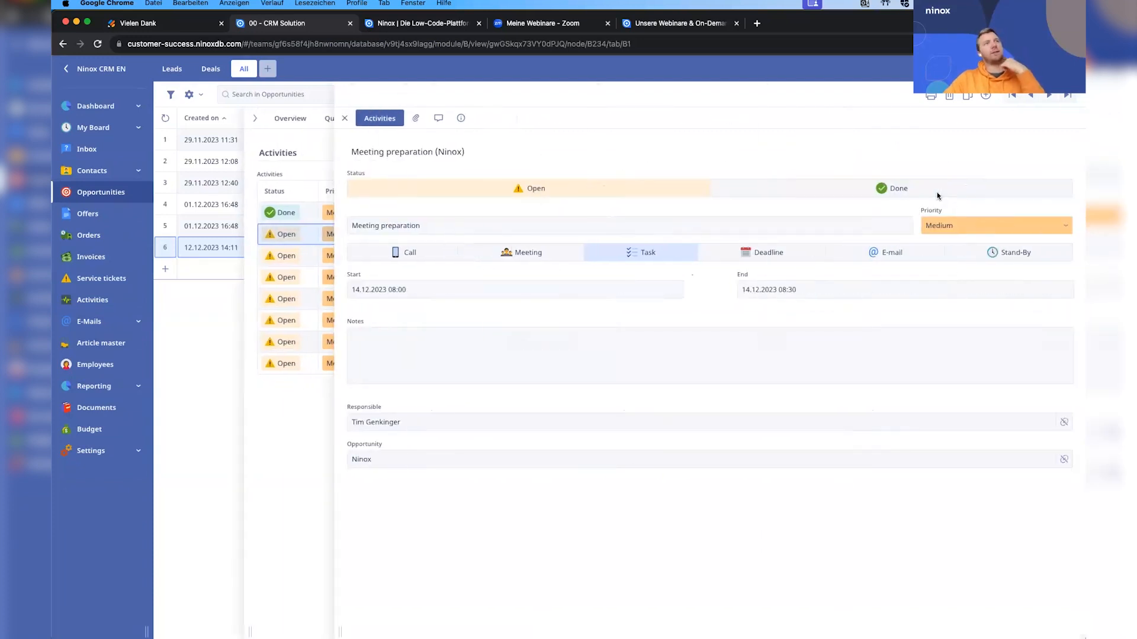
pyautogui.click(937, 194)
pyautogui.click(287, 467)
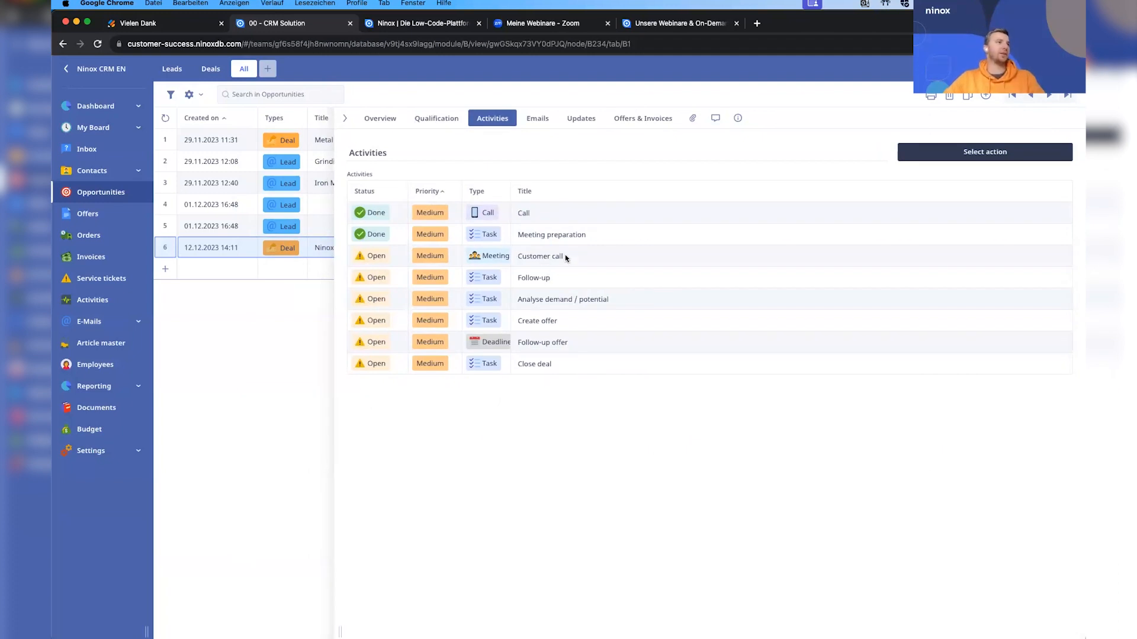
pyautogui.click(582, 264)
pyautogui.click(879, 192)
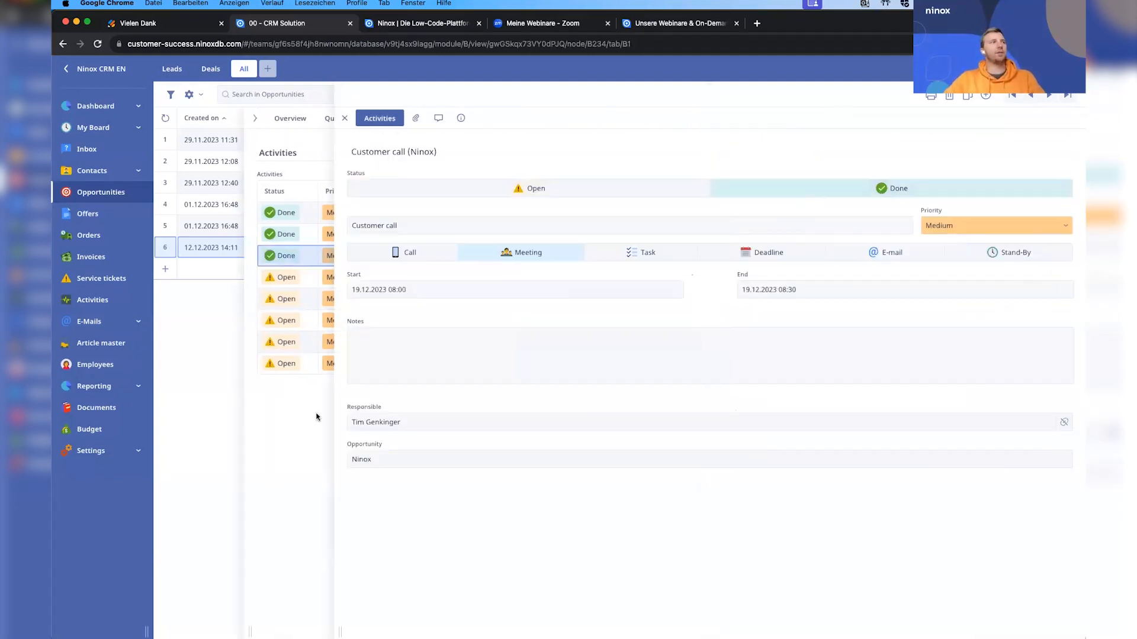
pyautogui.click(316, 418)
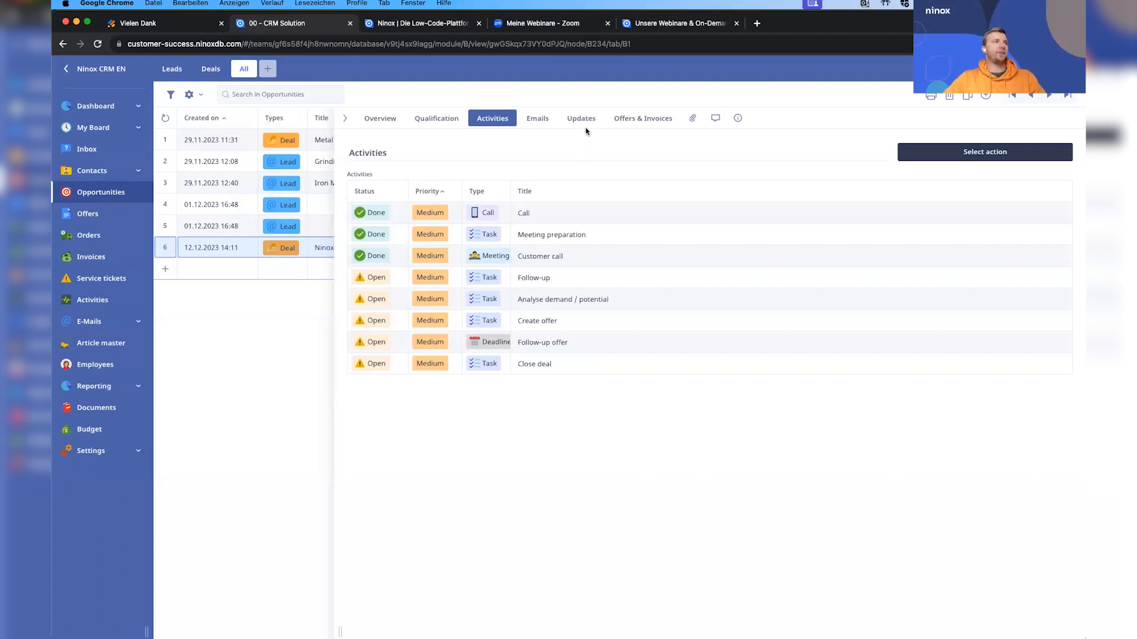
# Look through the deal's updates with activities shown and return to its activities list.
pyautogui.click(581, 120)
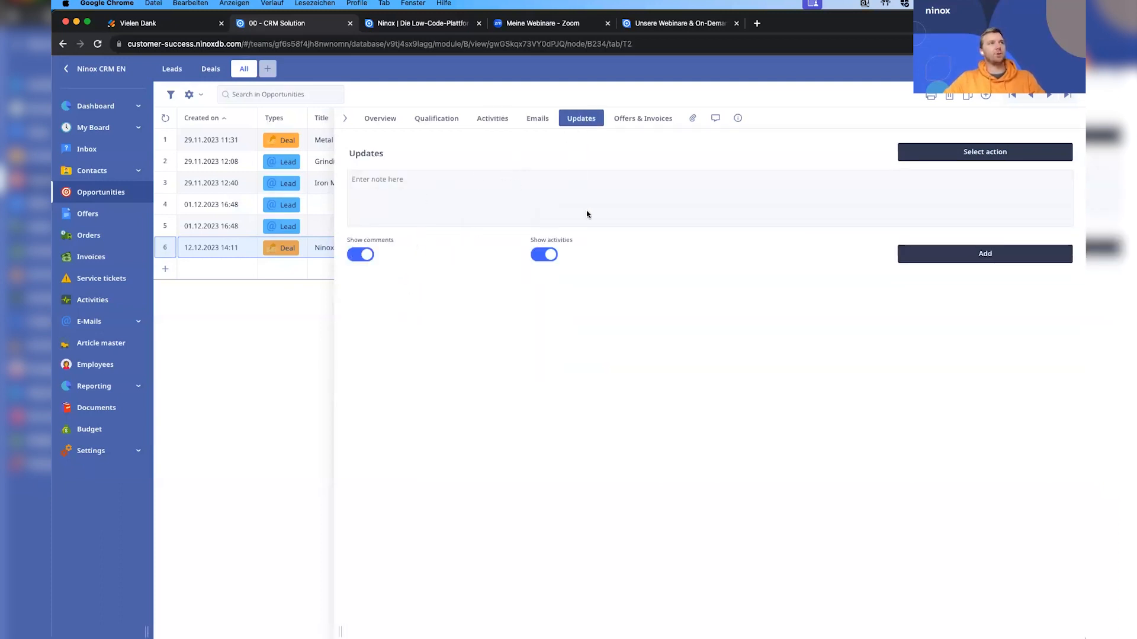
pyautogui.click(546, 256)
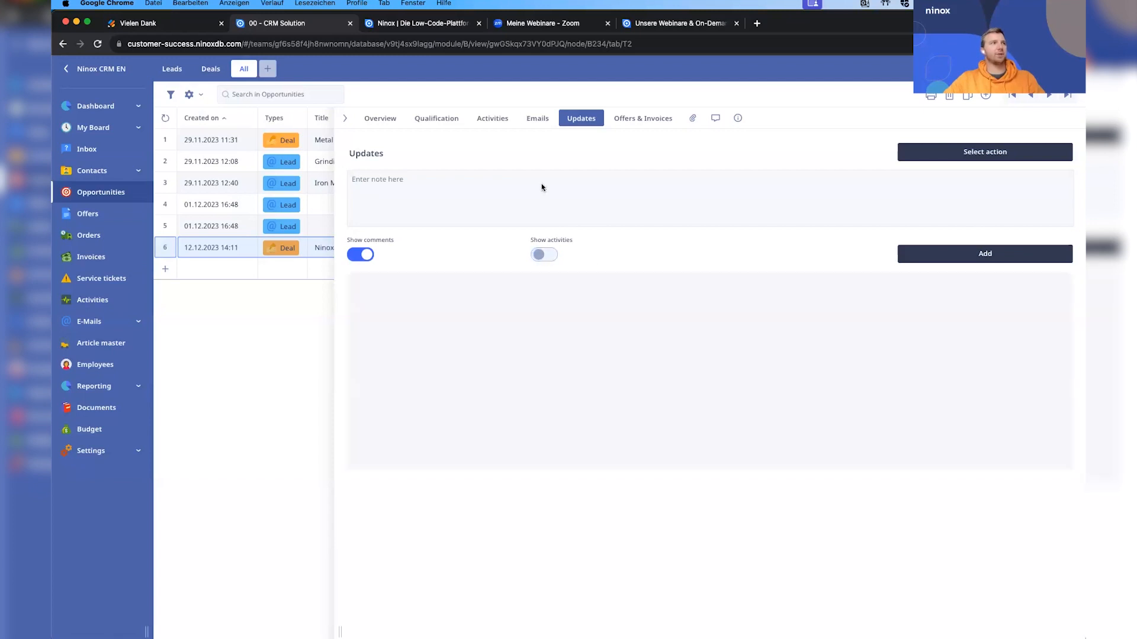
pyautogui.click(524, 123)
pyautogui.click(500, 121)
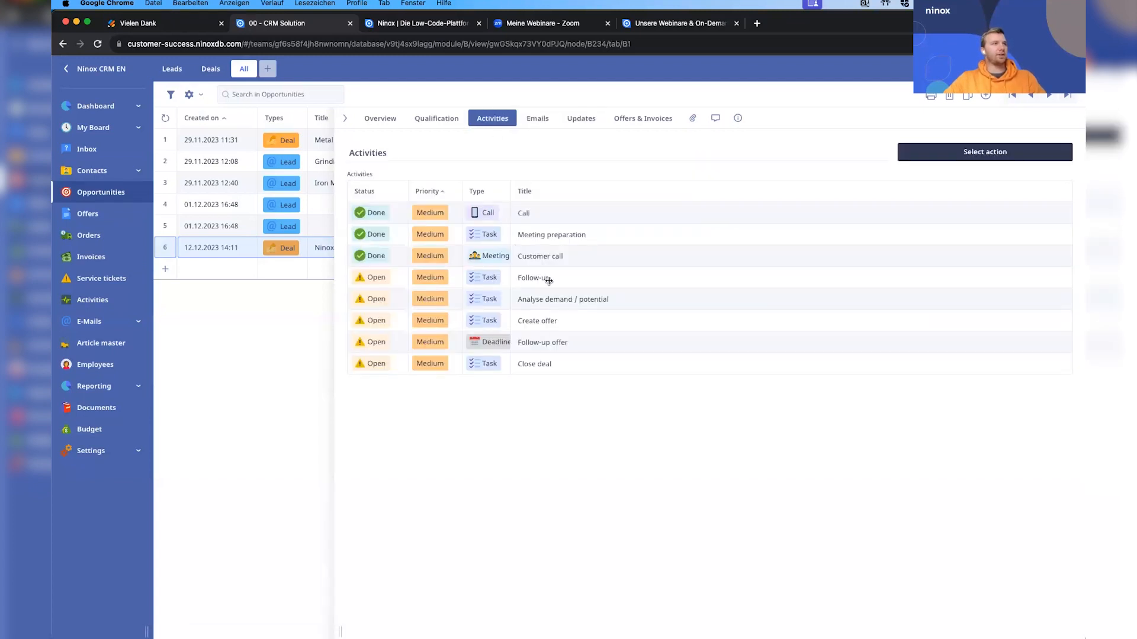
# Add a note to the deal's updates saying that the customer is very interested.
pyautogui.click(580, 123)
pyautogui.click(541, 184)
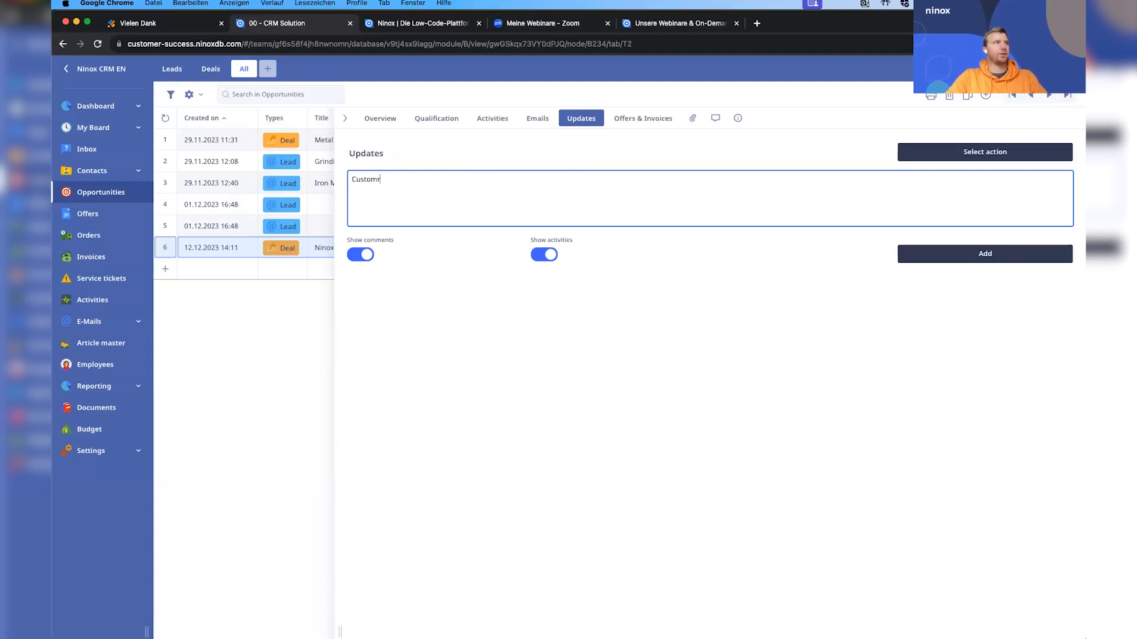
pyautogui.write('Customer is very interested')
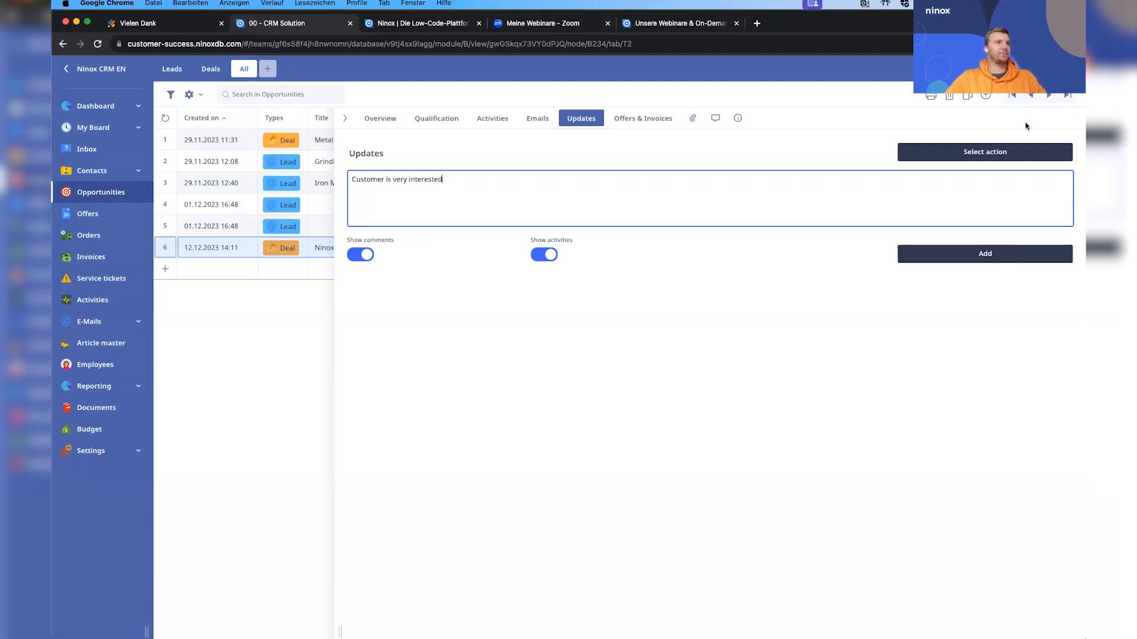
pyautogui.click(960, 257)
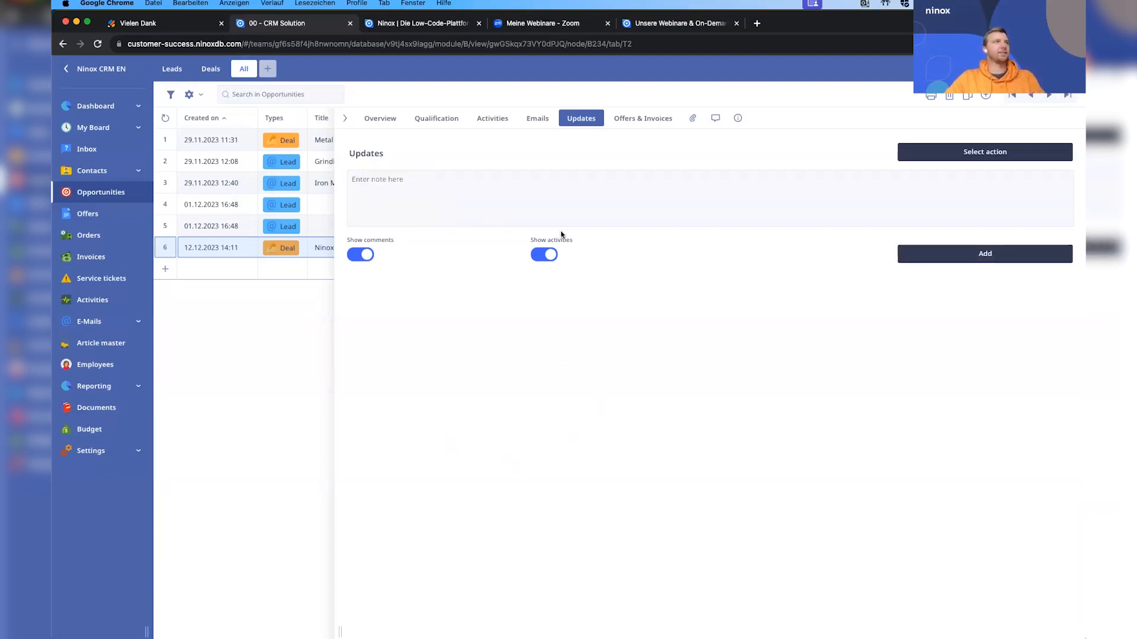
# View the deal's offers, orders and invoices, and find and open the Ninox organization's record in the contacts.
pyautogui.click(640, 118)
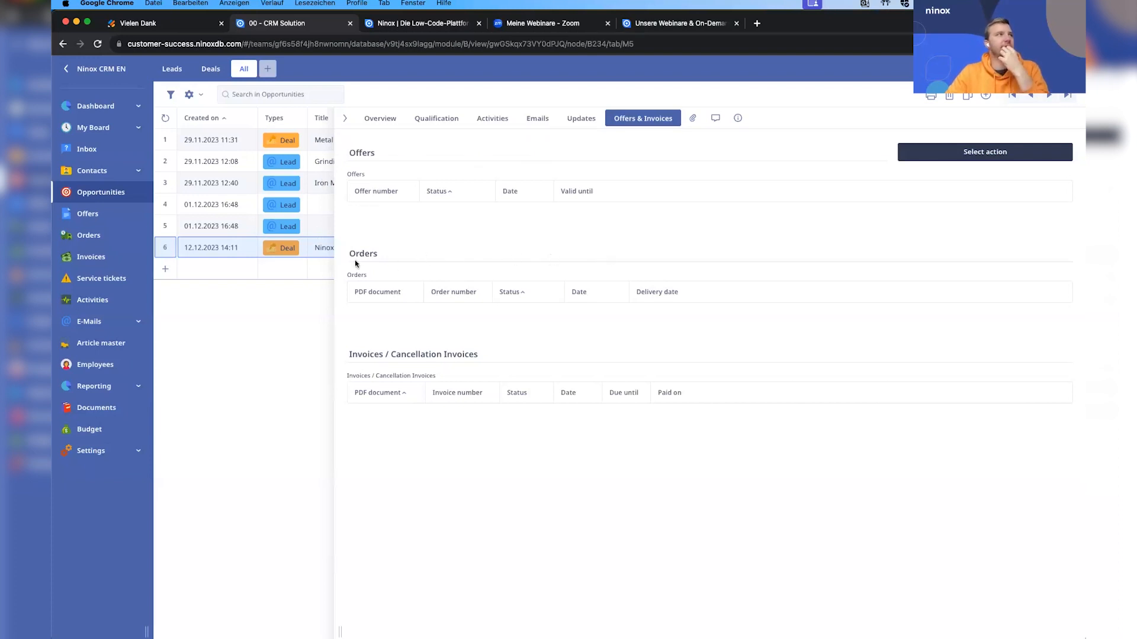
pyautogui.click(292, 327)
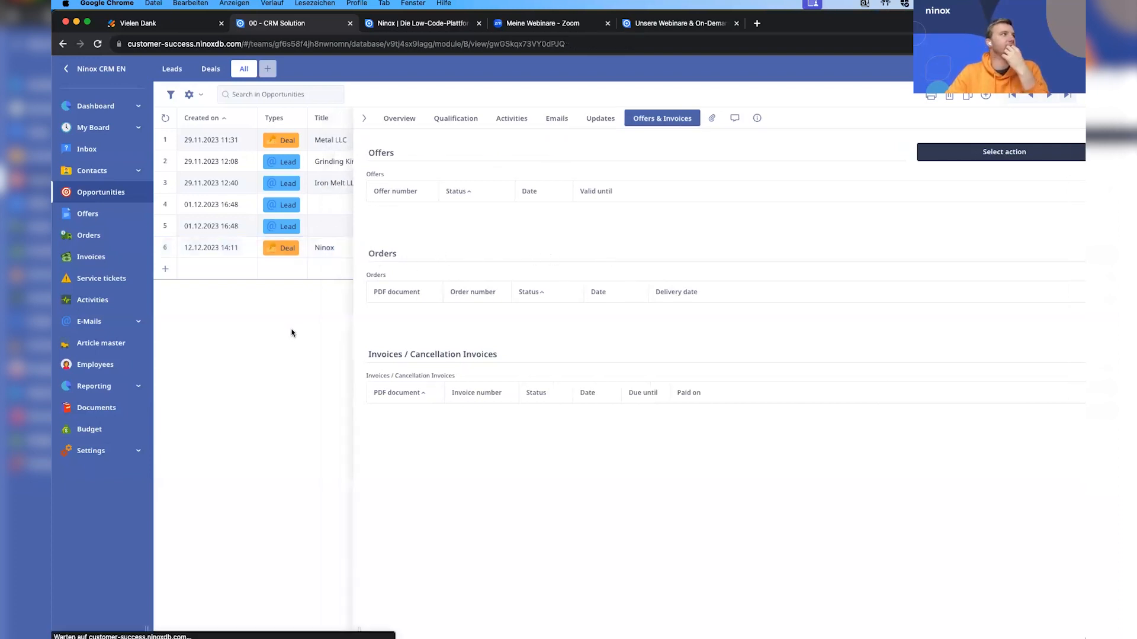
pyautogui.click(107, 172)
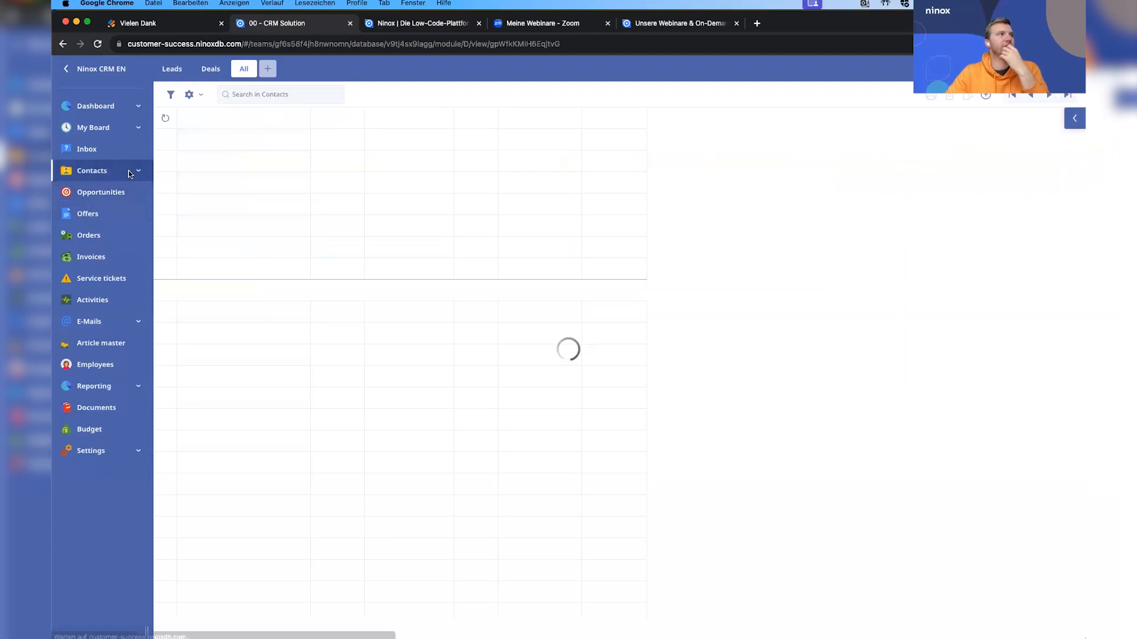
pyautogui.click(243, 90)
pyautogui.write('Ninox')
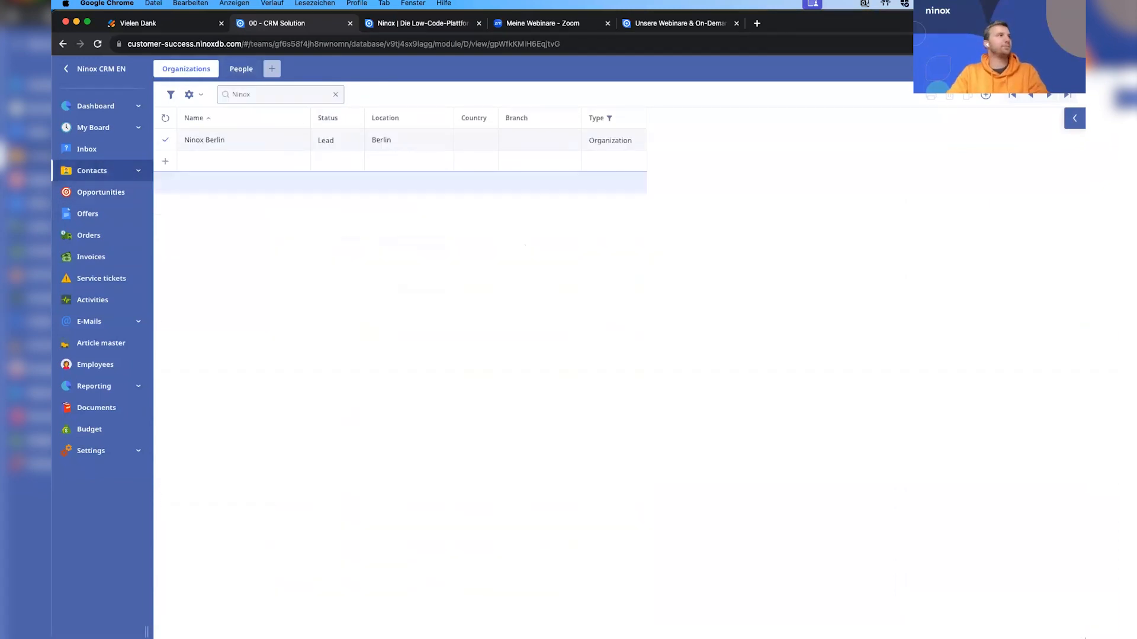
pyautogui.click(364, 145)
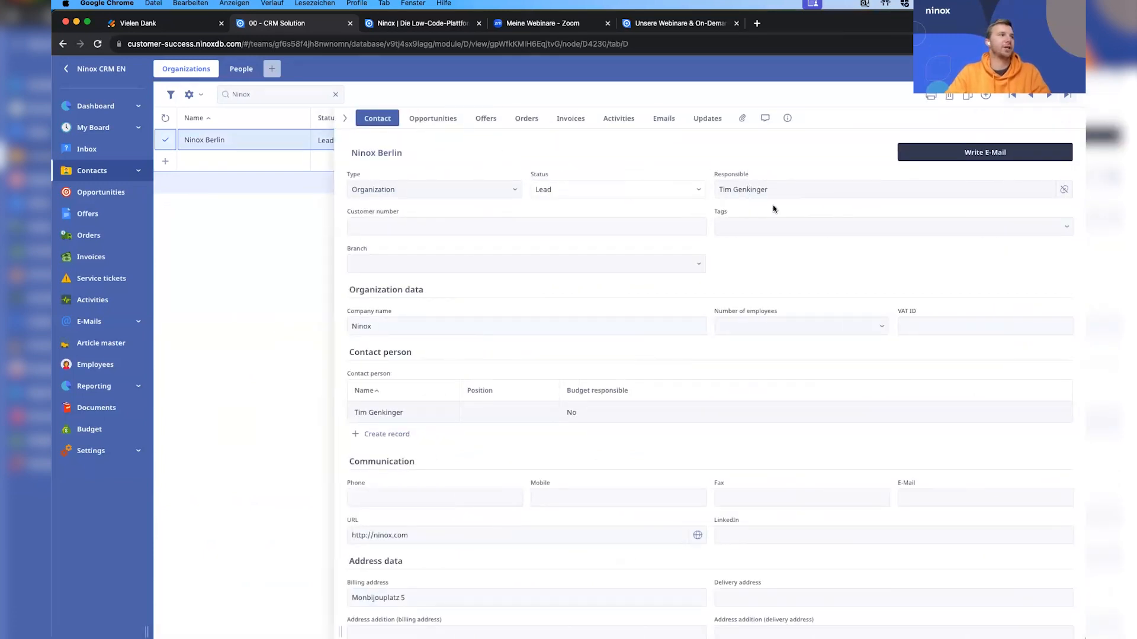
# Review the Ninox organization's contact data and its linked opportunity's overview.
pyautogui.scroll(-3, 668, 353)
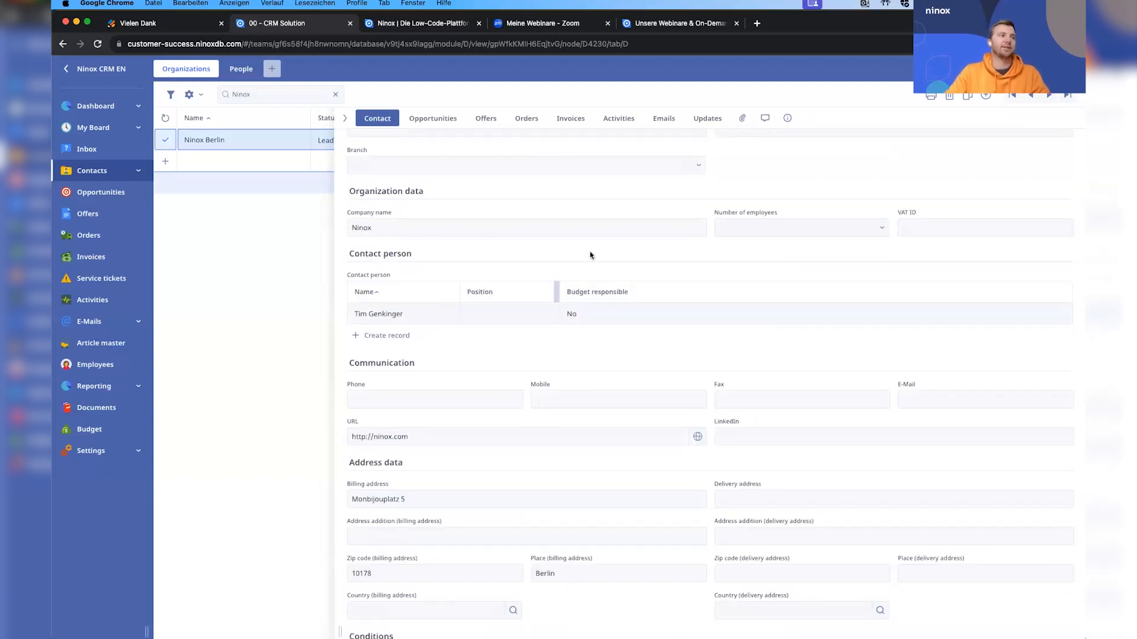
pyautogui.scroll(-2, 473, 314)
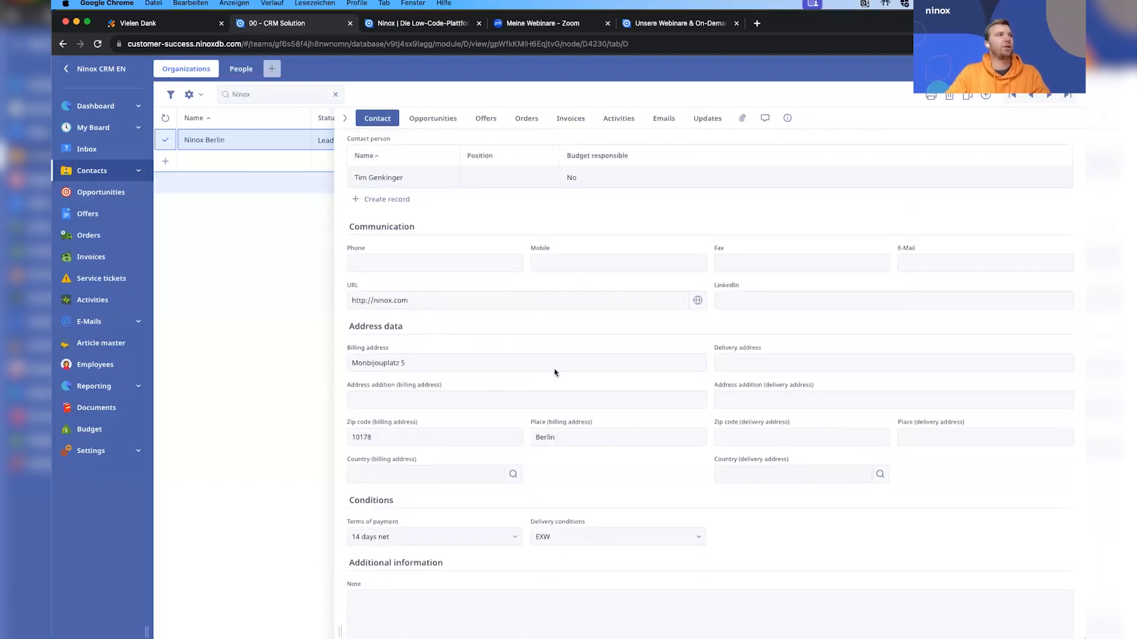
pyautogui.scroll(5, 553, 371)
pyautogui.click(424, 119)
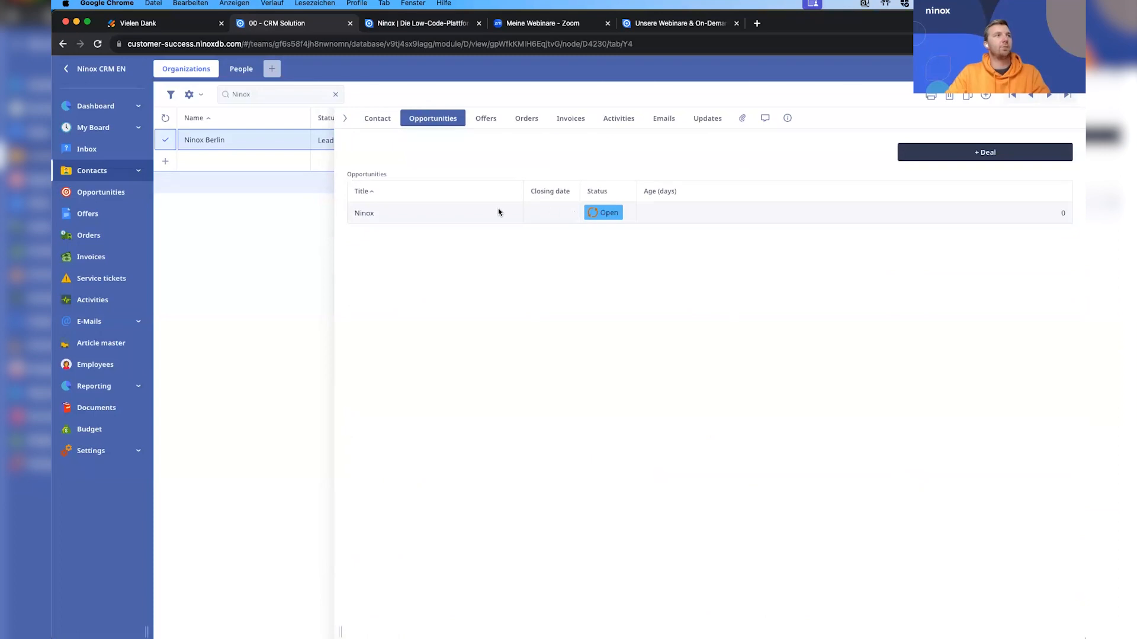
pyautogui.click(656, 216)
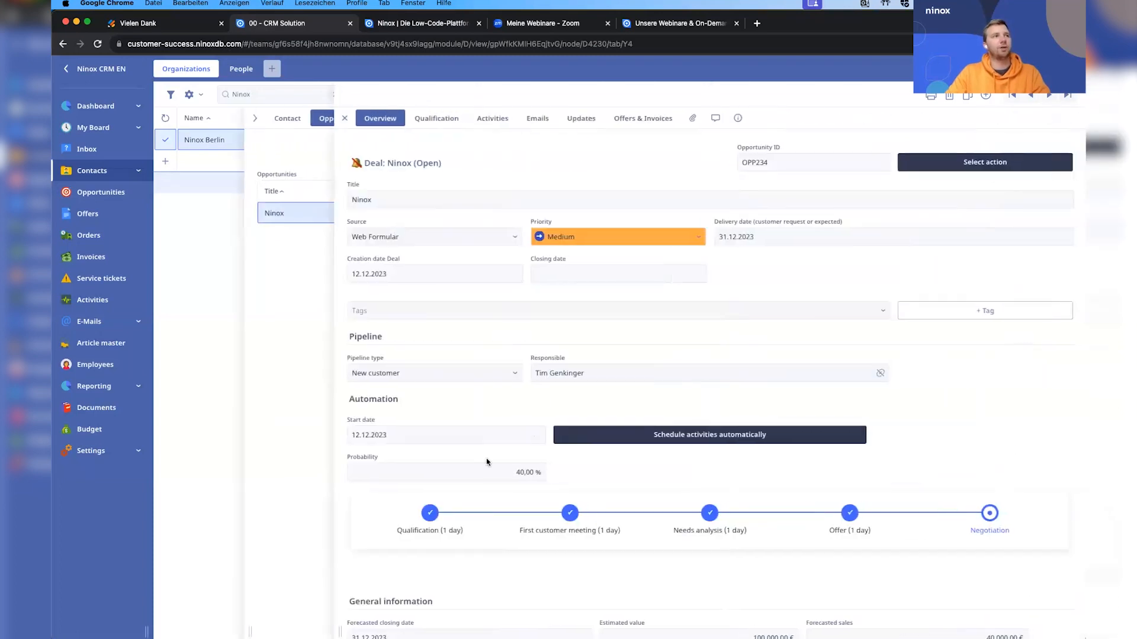
pyautogui.click(299, 295)
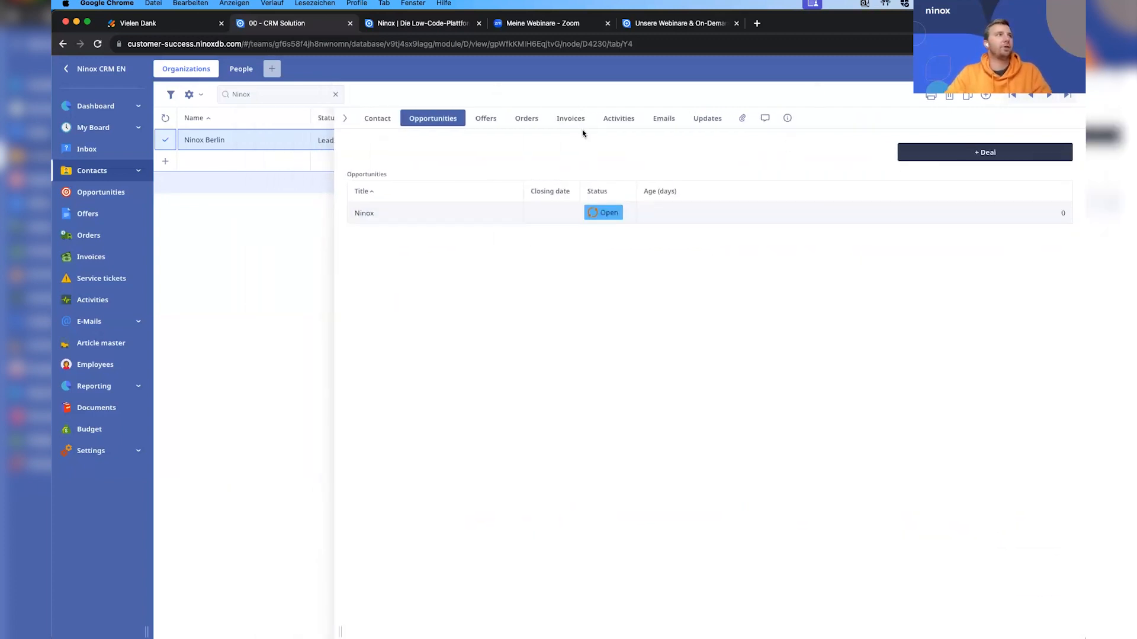
# Create a new offer from the Ninox deal's offers and invoices.
pyautogui.click(469, 214)
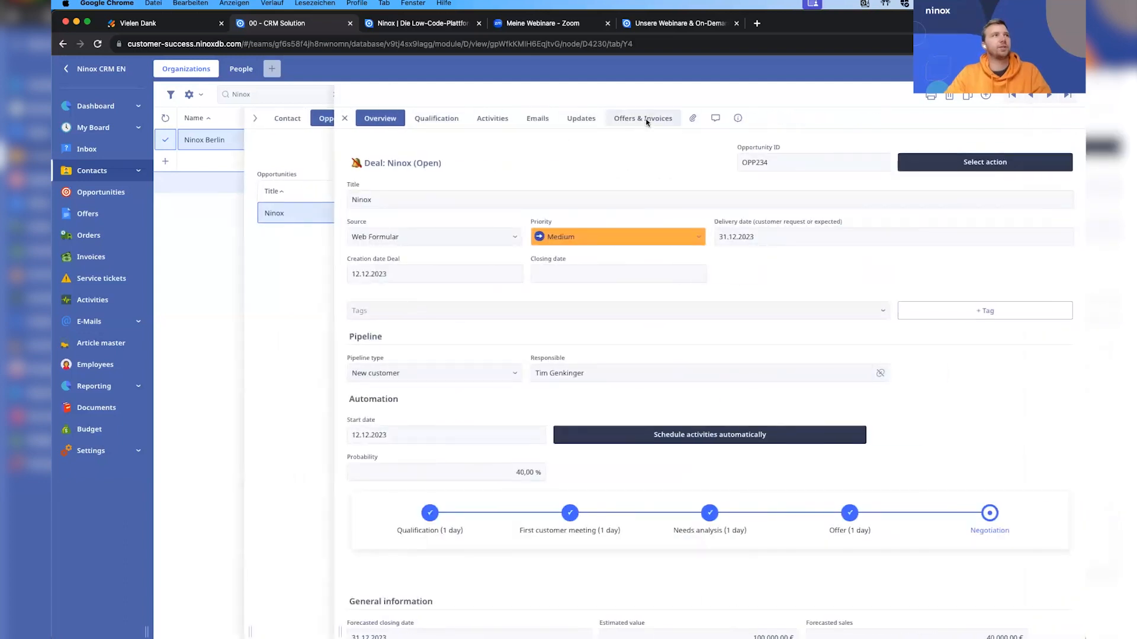
pyautogui.click(646, 120)
pyautogui.click(974, 152)
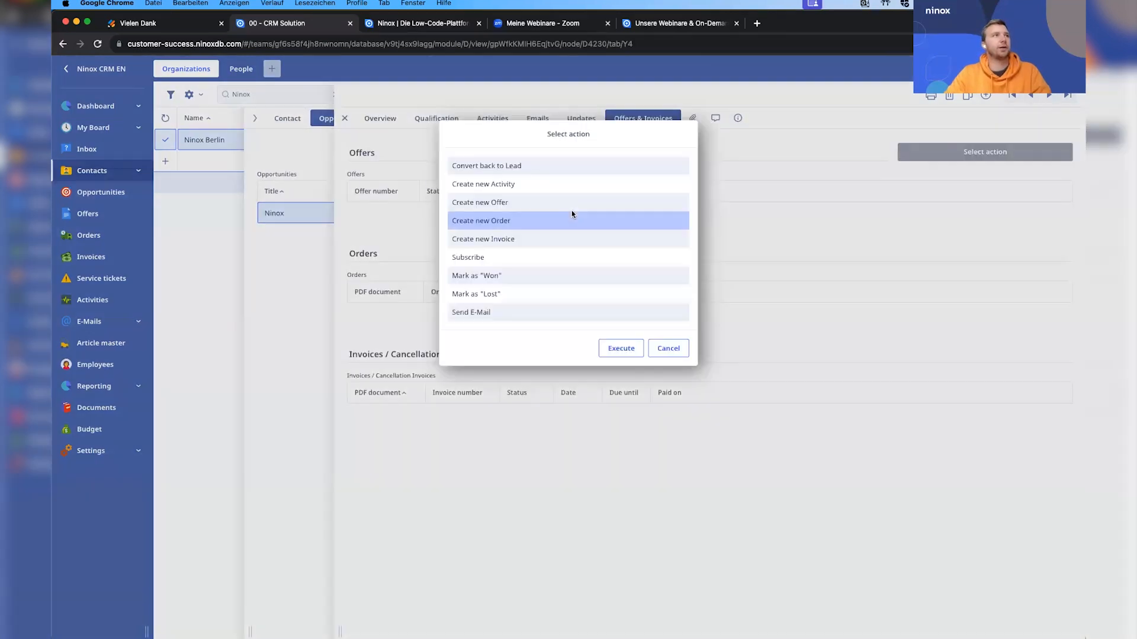
pyautogui.click(520, 202)
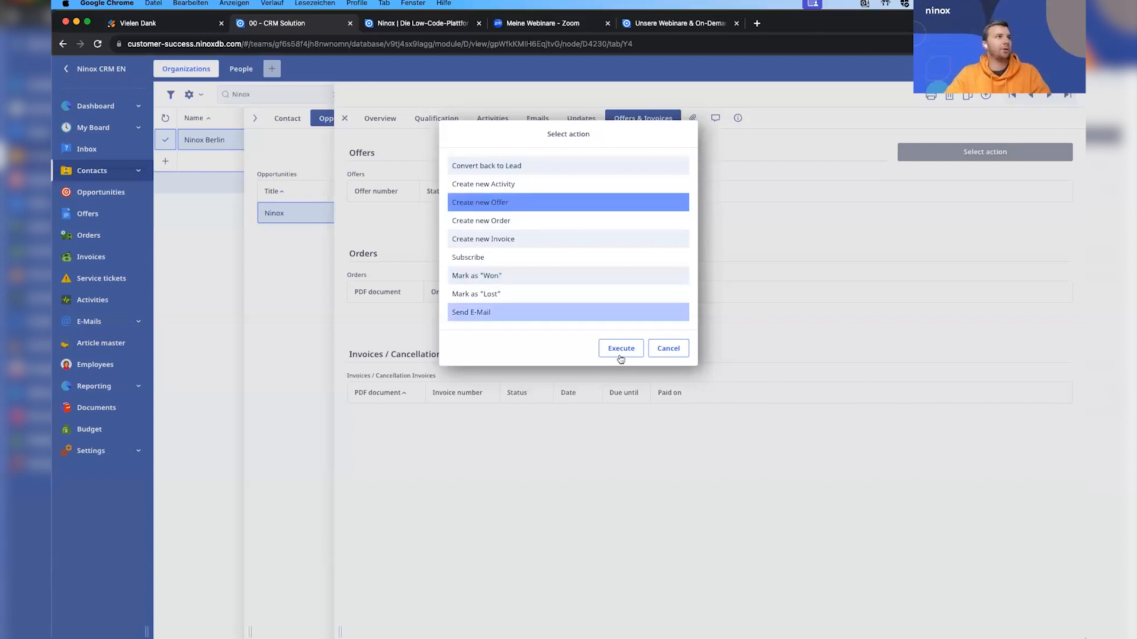
pyautogui.click(621, 348)
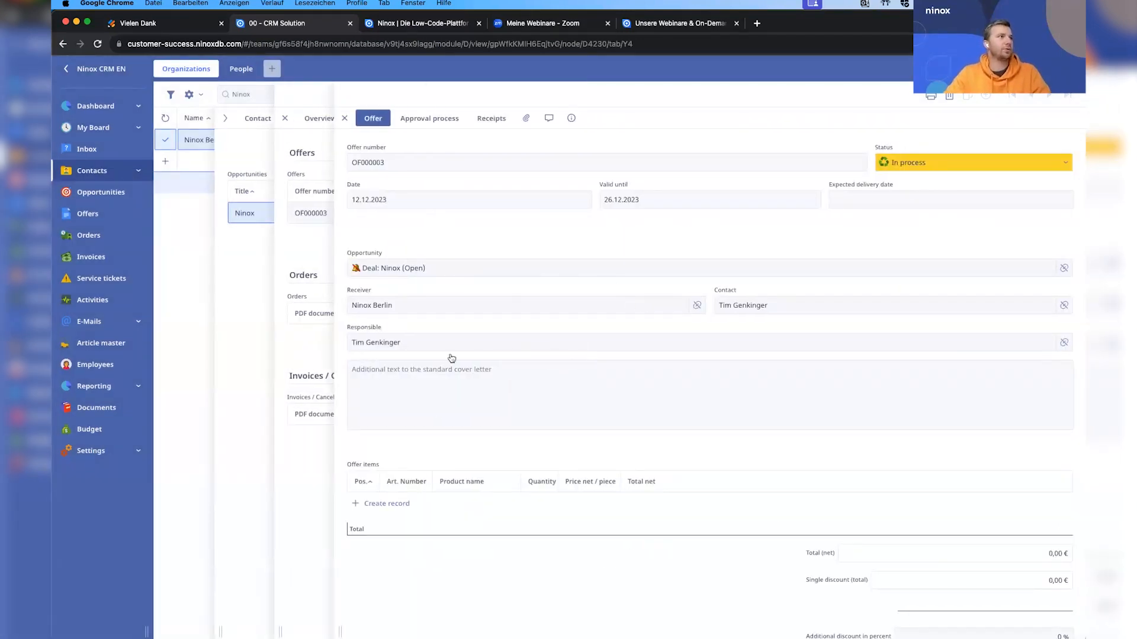
# Add Grinding machine X as the offer's first item with a 10 % discount.
pyautogui.scroll(-2, 450, 360)
pyautogui.click(390, 412)
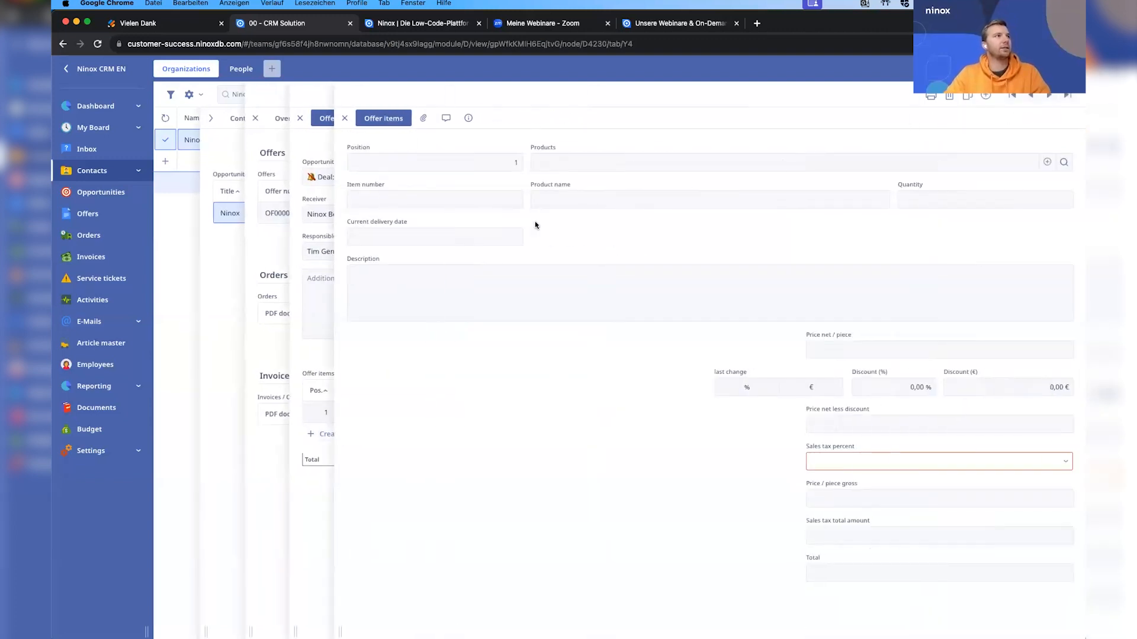
pyautogui.click(345, 118)
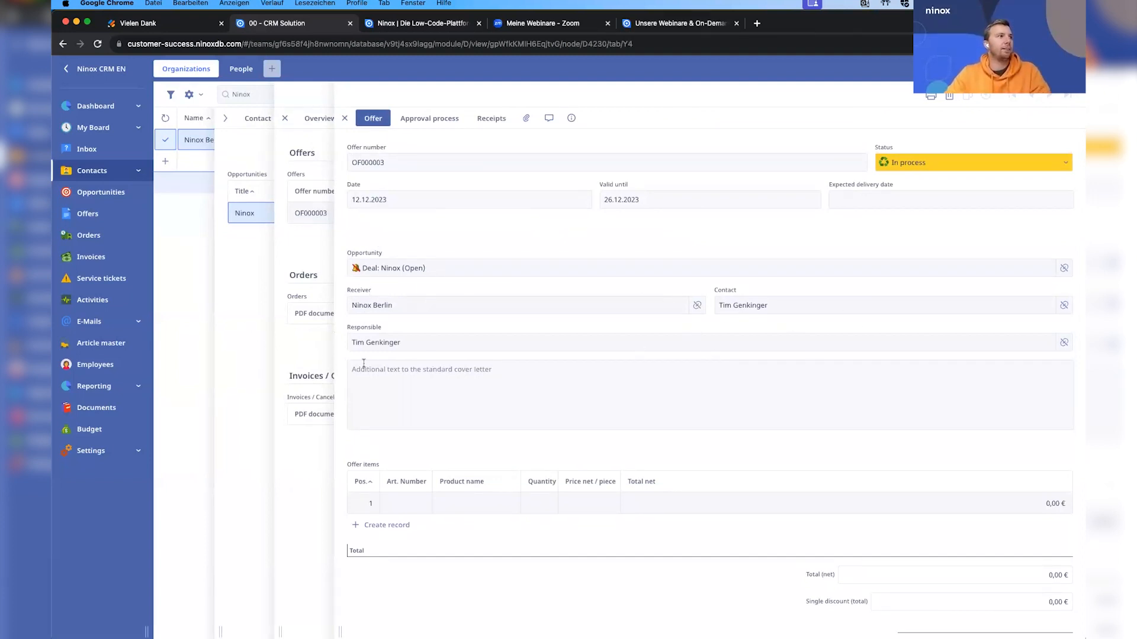
pyautogui.scroll(-3, 364, 362)
pyautogui.click(421, 421)
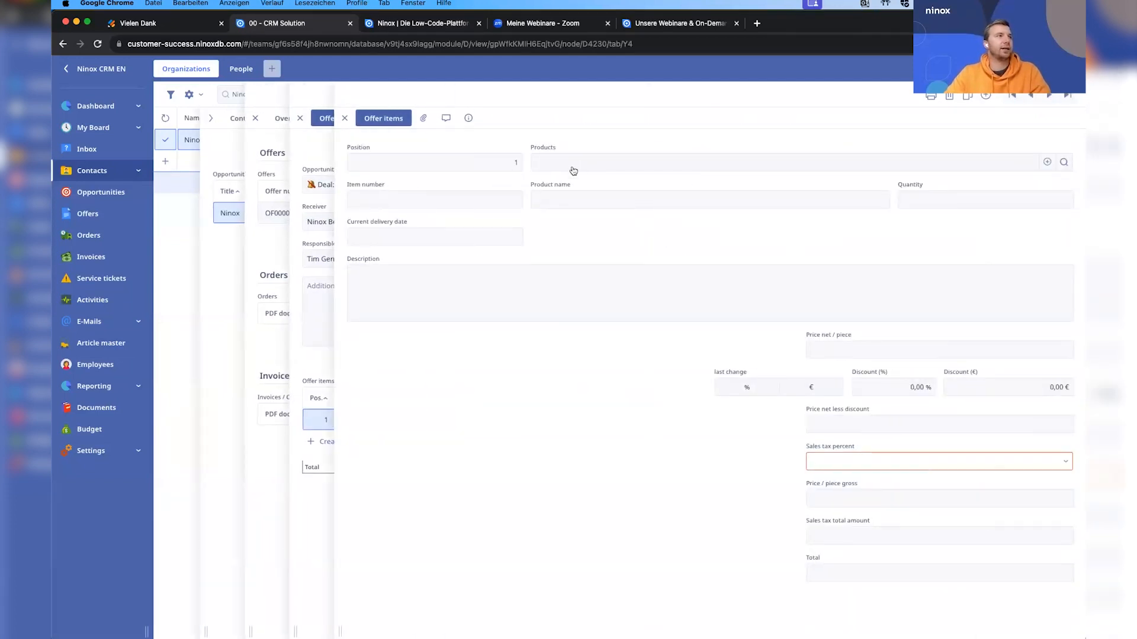
pyautogui.click(602, 168)
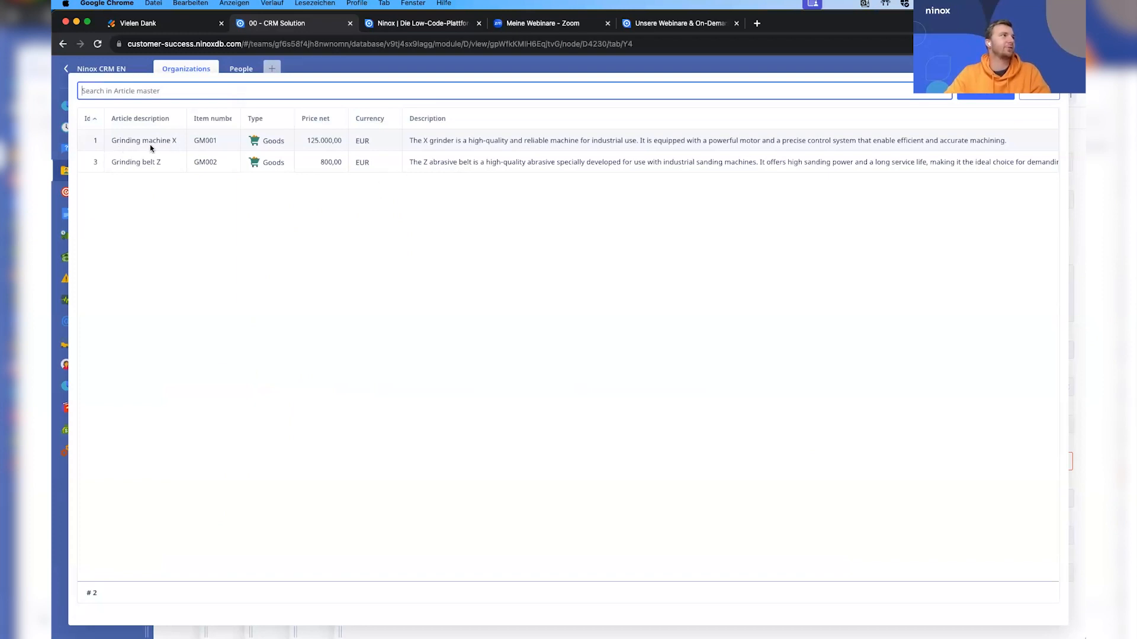
pyautogui.click(477, 140)
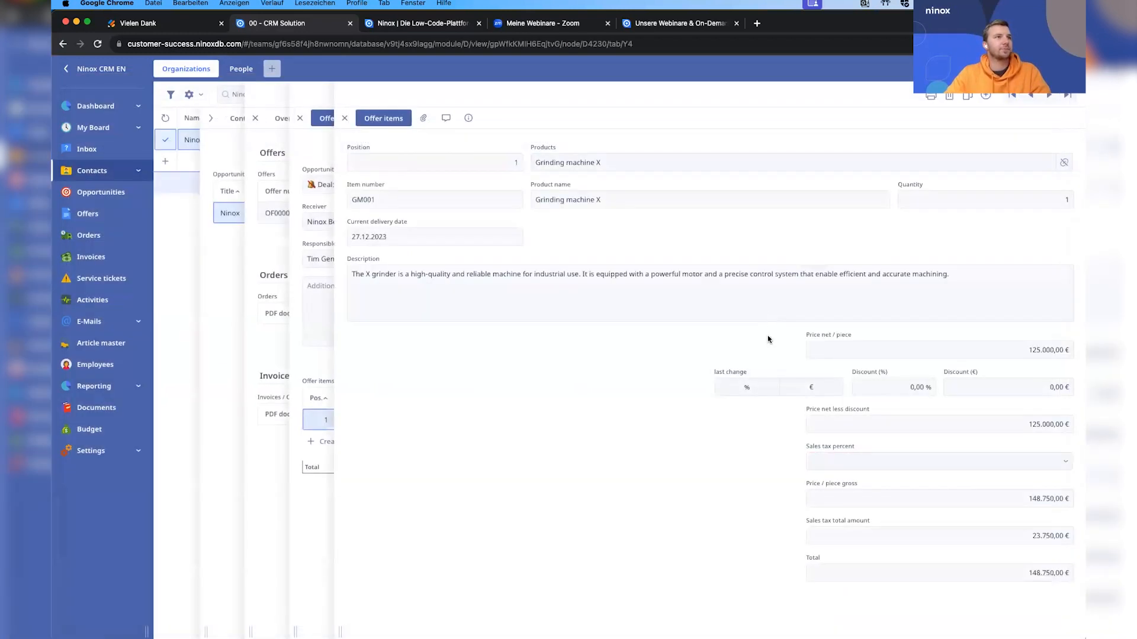
pyautogui.click(914, 393)
pyautogui.write('10')
pyautogui.press('Return')
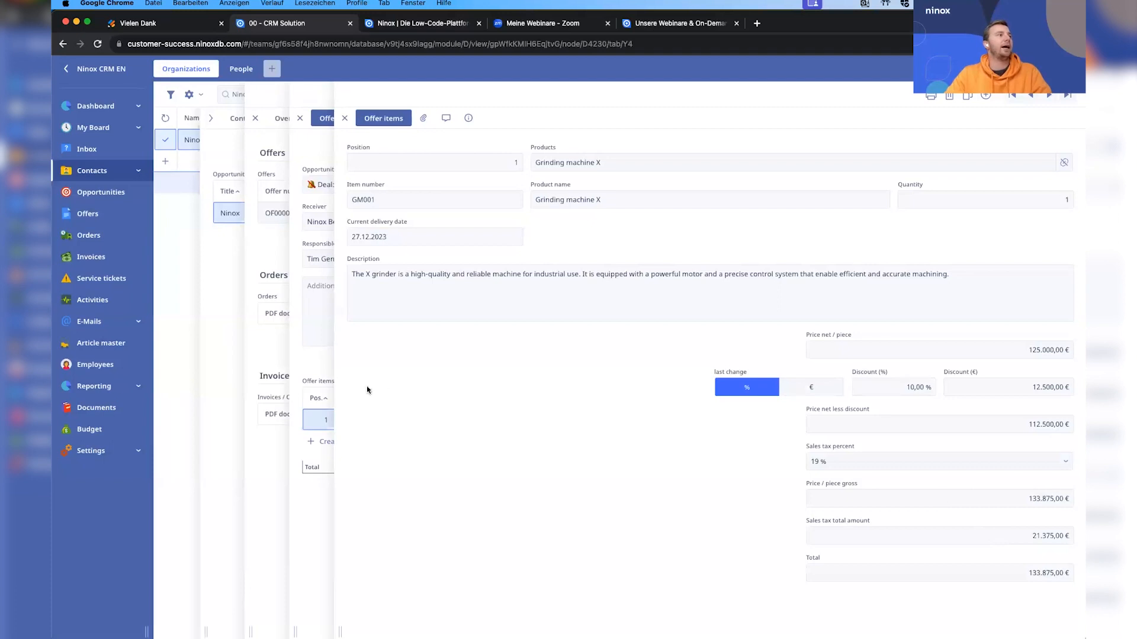
# Add Grinding belt Z as the offer's second item, discounted to 640 € net.
pyautogui.click(327, 379)
pyautogui.click(355, 370)
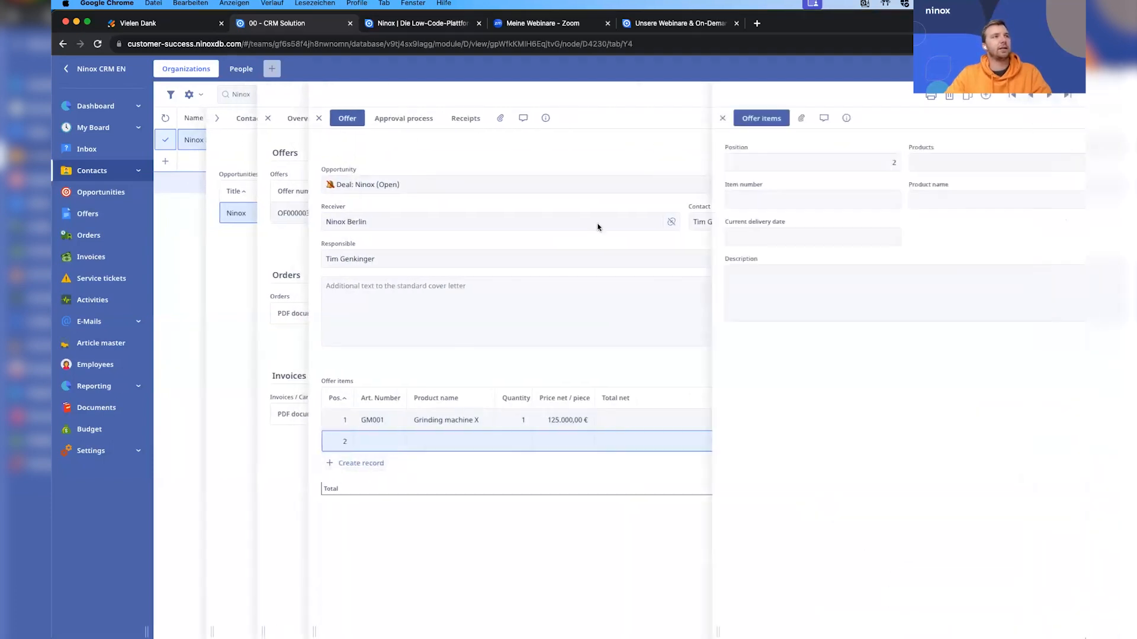
pyautogui.click(654, 171)
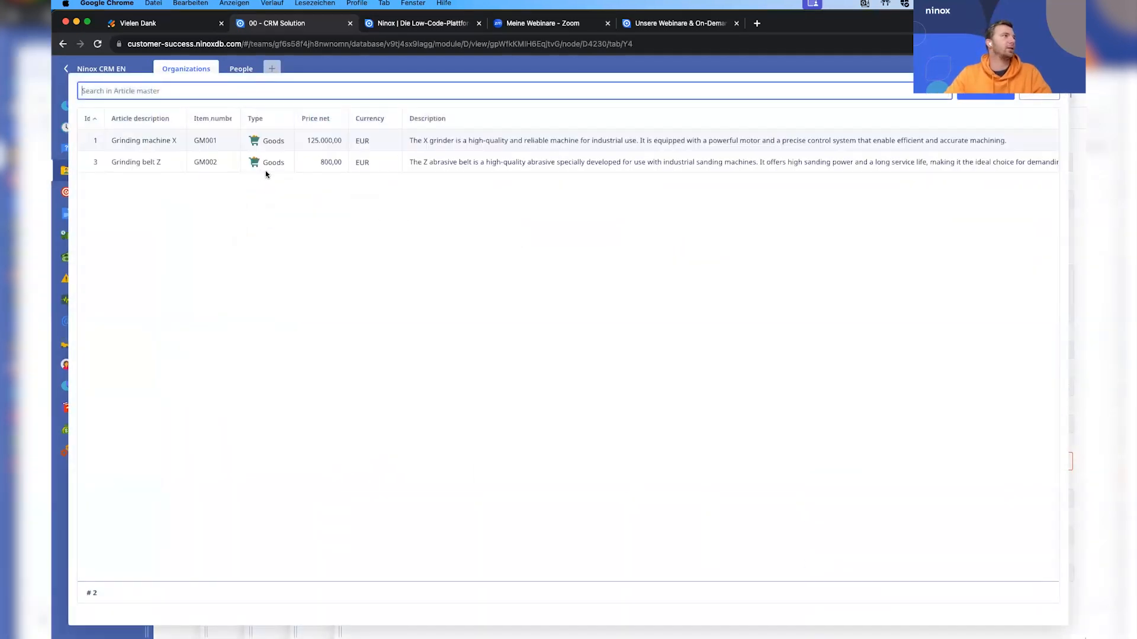
pyautogui.click(158, 165)
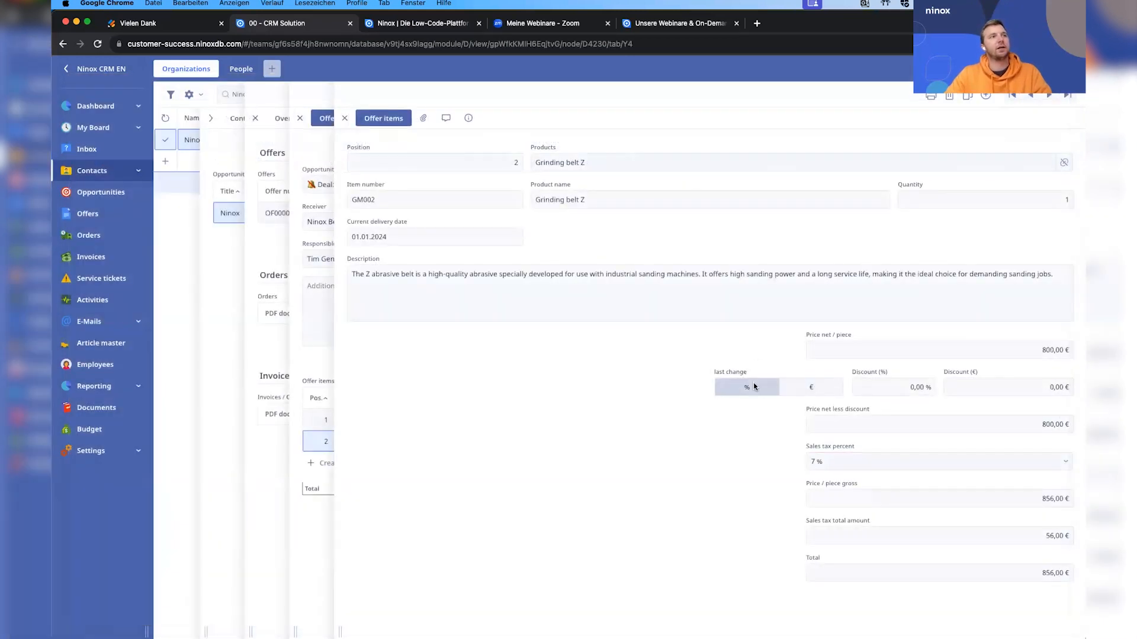
pyautogui.click(912, 388)
pyautogui.click(680, 443)
pyautogui.press('Escape')
# Create the offer document from the two offer items.
pyautogui.scroll(-5, 691, 368)
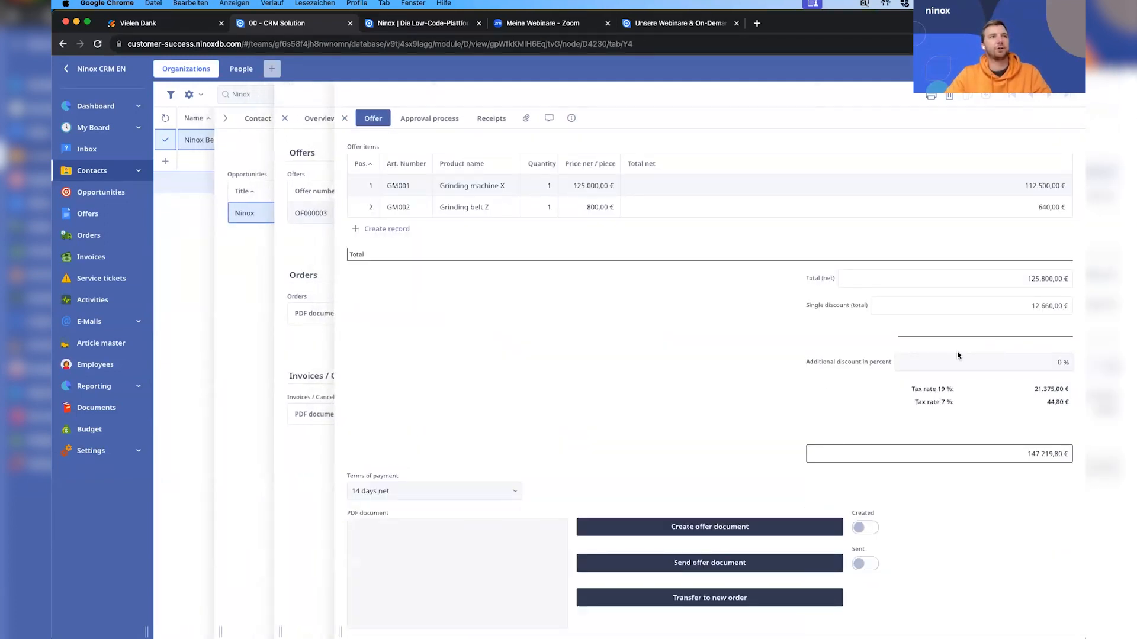
pyautogui.click(718, 533)
pyautogui.click(647, 193)
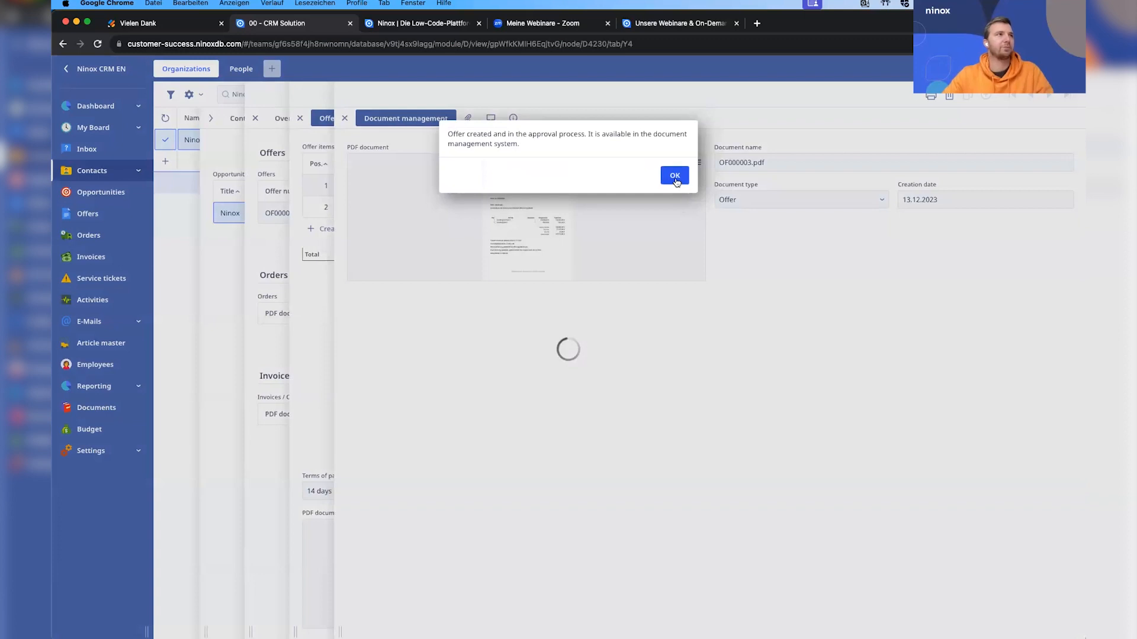
pyautogui.click(674, 175)
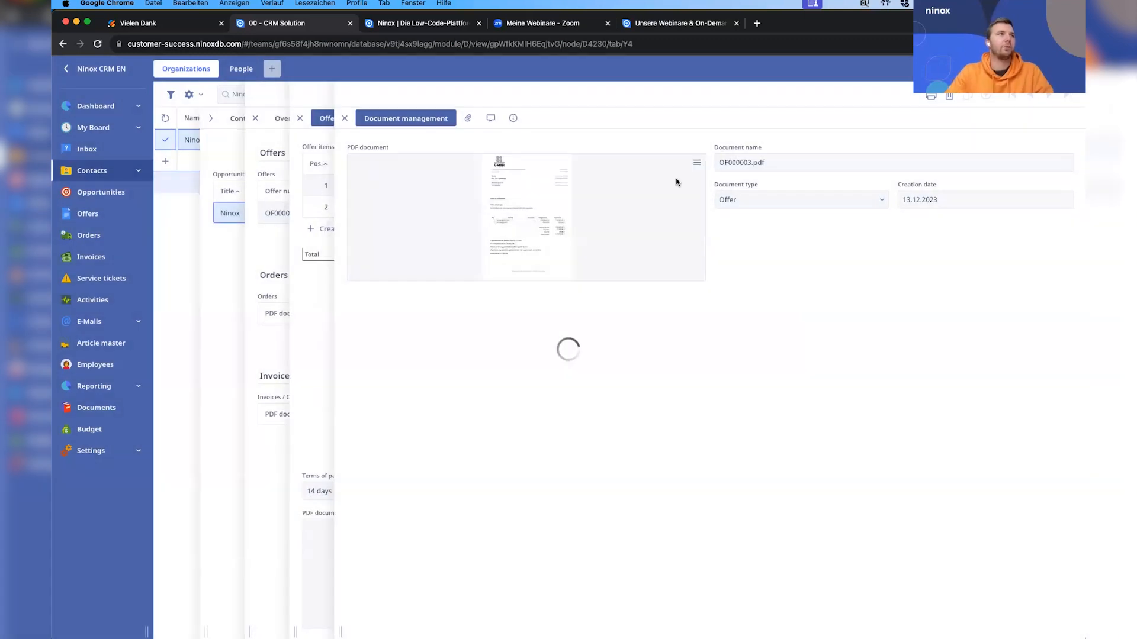
# Examine the generated offer PDF's address block, items, totals and payment terms, and return to the offer.
pyautogui.click(540, 212)
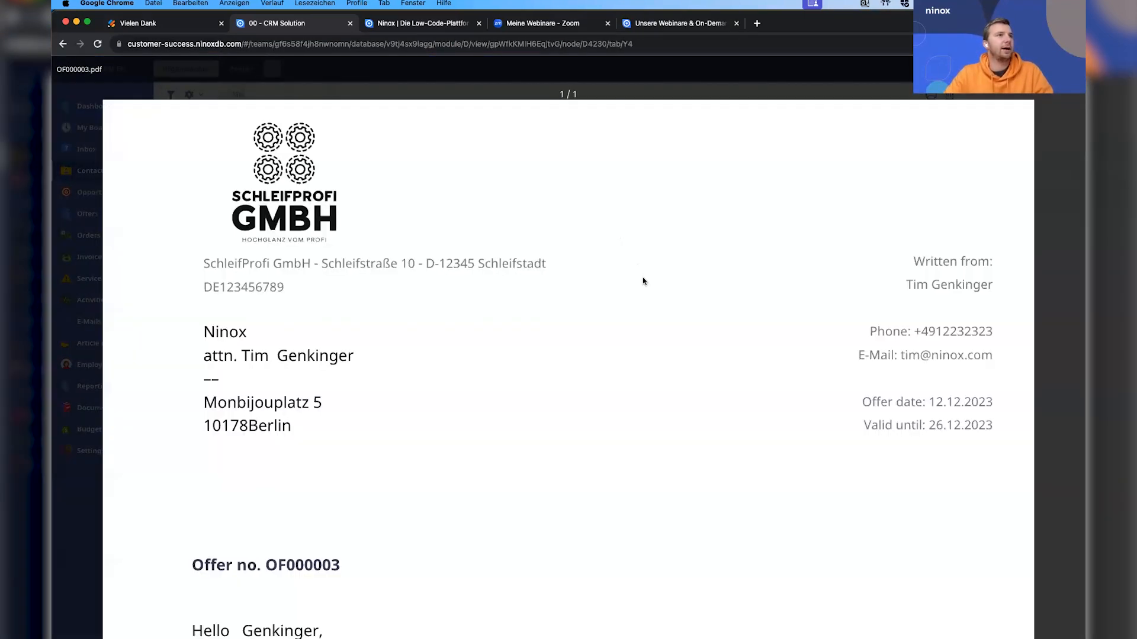
pyautogui.scroll(-3, 643, 282)
pyautogui.scroll(2, 643, 281)
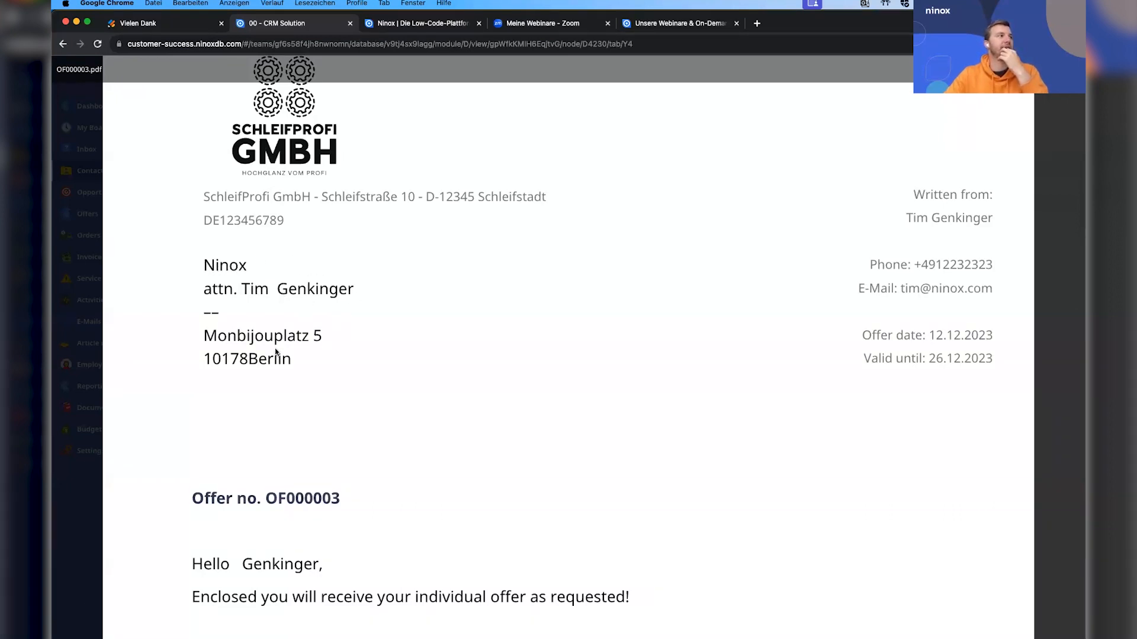
pyautogui.scroll(-4, 330, 395)
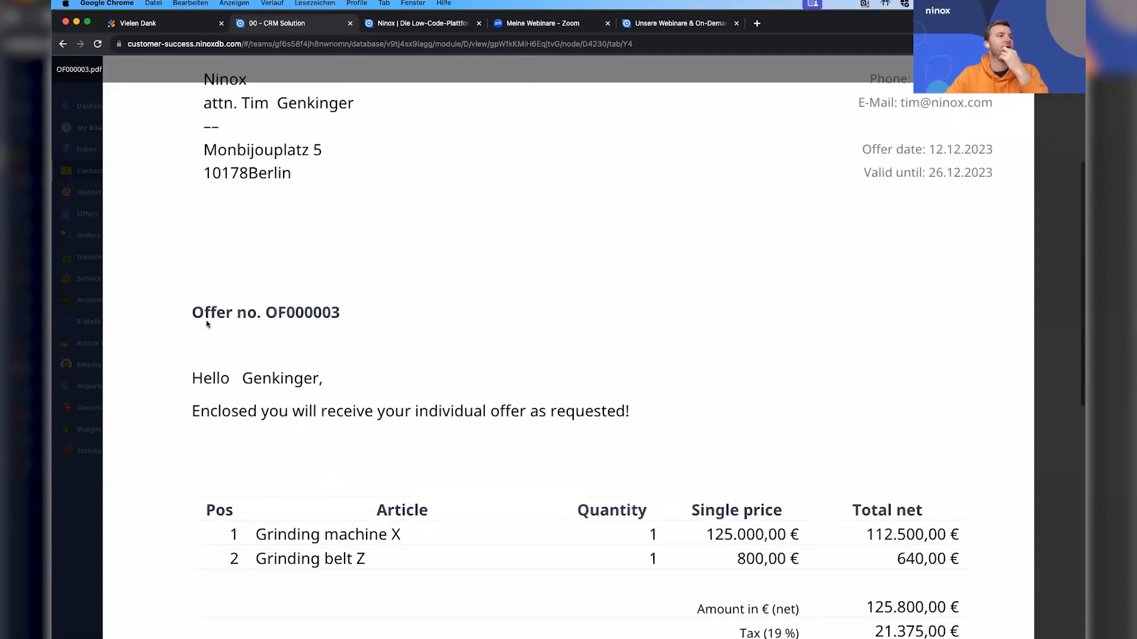
pyautogui.scroll(-1, 417, 405)
pyautogui.scroll(-2, 534, 453)
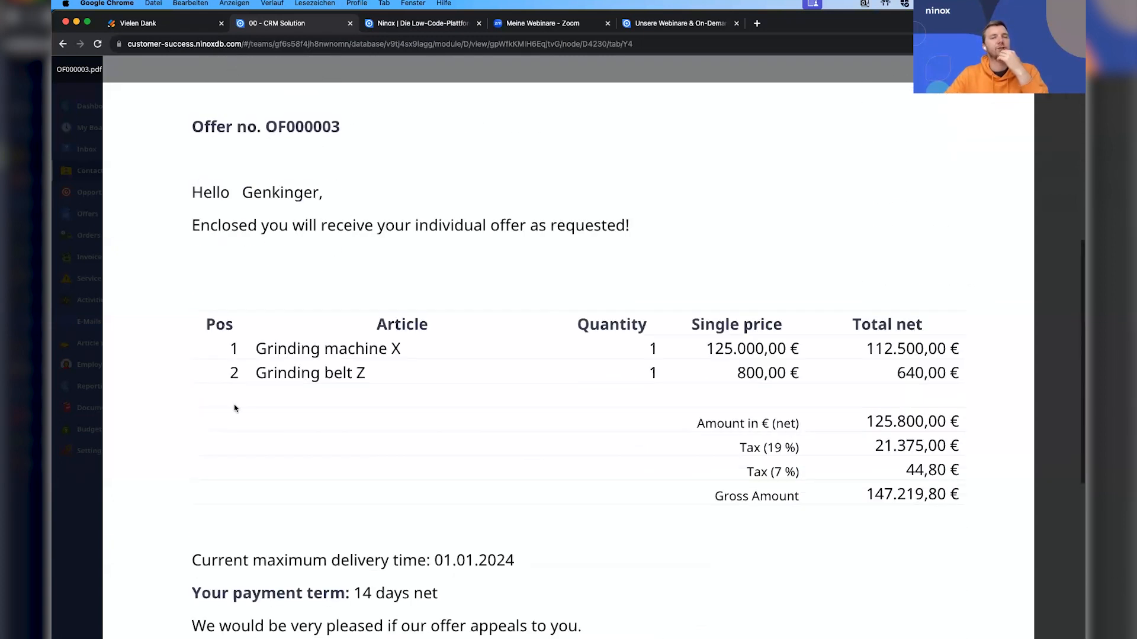
pyautogui.scroll(-1, 557, 419)
pyautogui.scroll(-1, 558, 422)
pyautogui.scroll(-2, 583, 428)
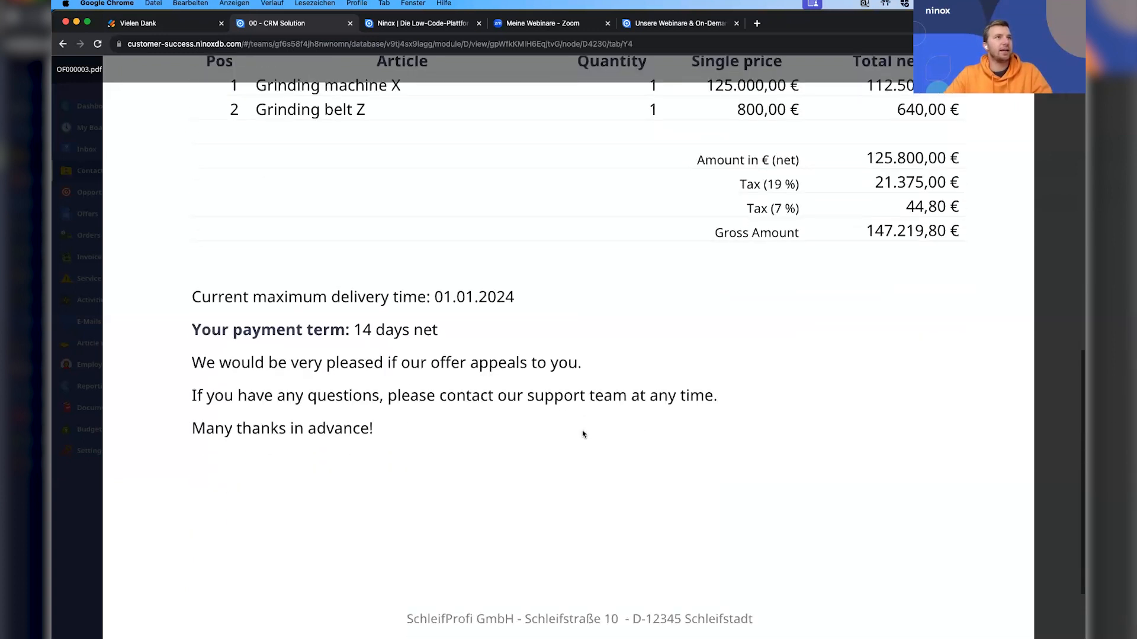
pyautogui.scroll(-2, 582, 434)
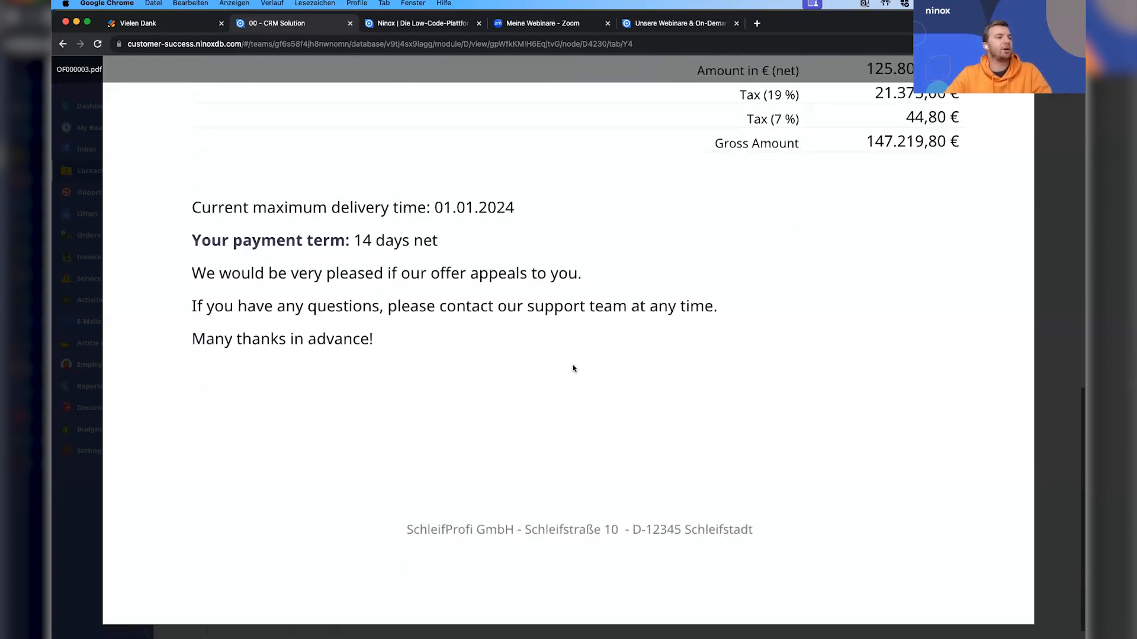
pyautogui.scroll(10, 592, 367)
pyautogui.press('Escape')
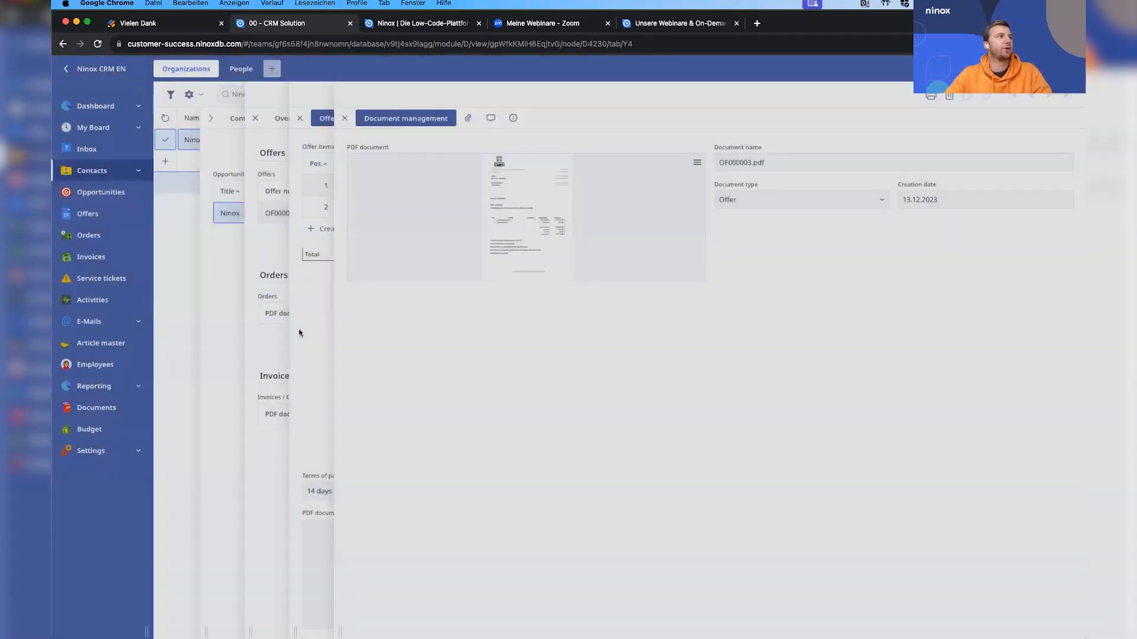
pyautogui.click(306, 329)
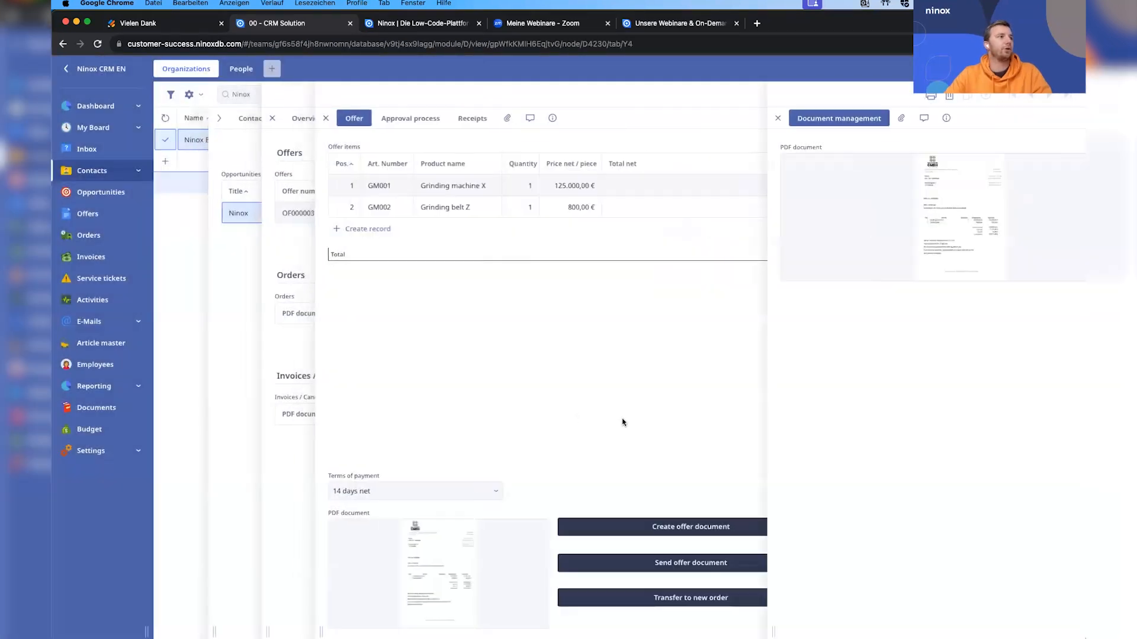
# Try to send the offer document, and add a note beginning with "Please" to the offer's approval process.
pyautogui.click(737, 563)
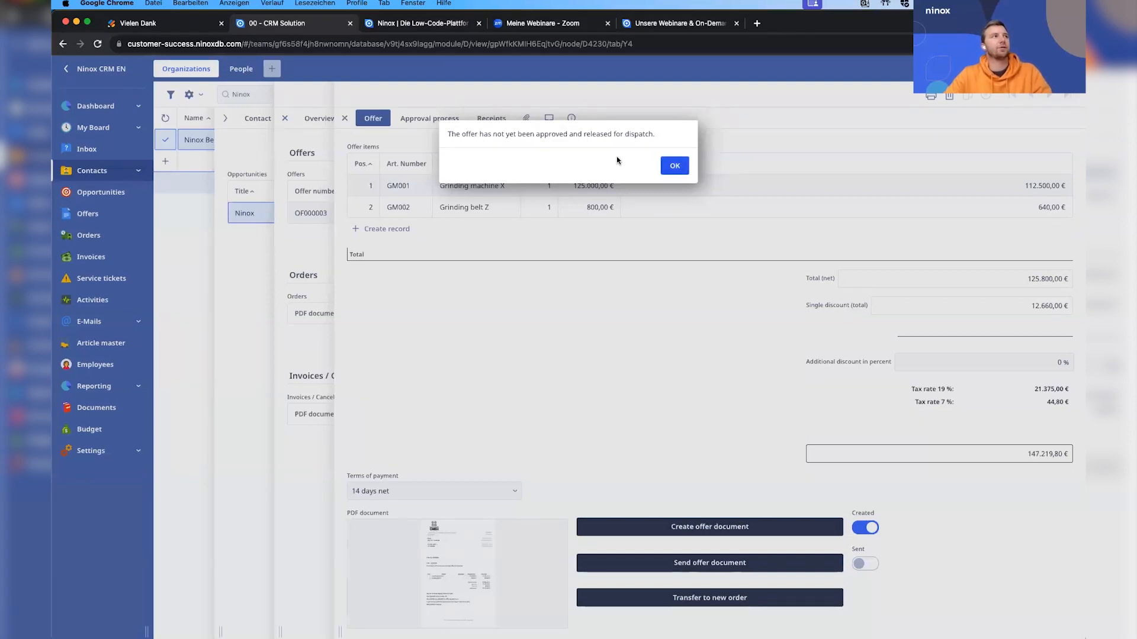
pyautogui.click(675, 165)
pyautogui.click(435, 120)
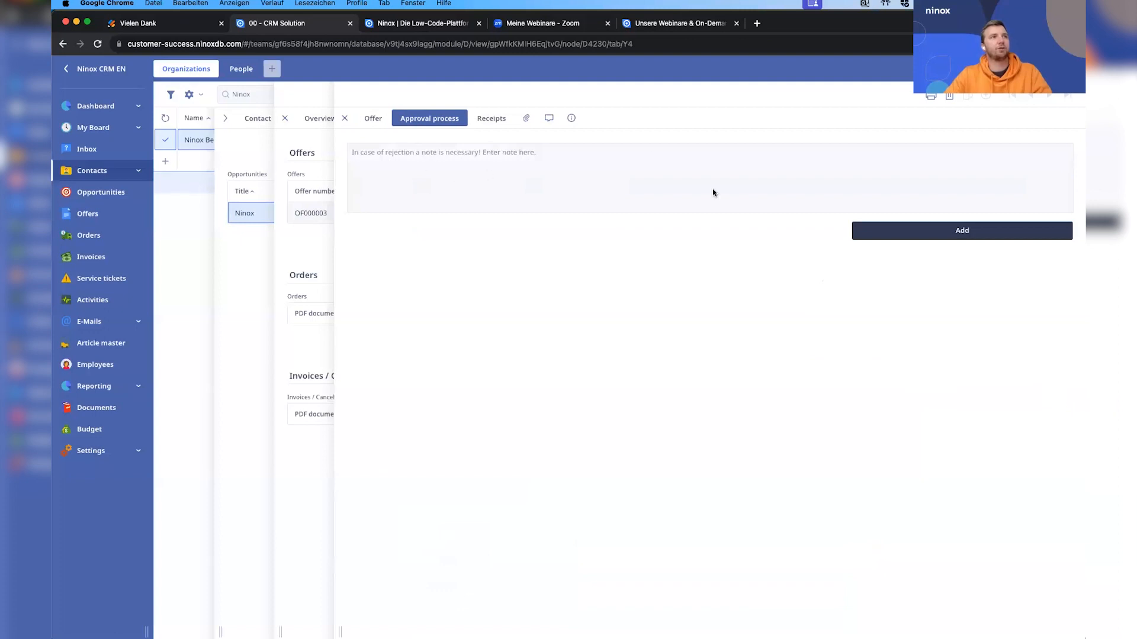
pyautogui.click(413, 156)
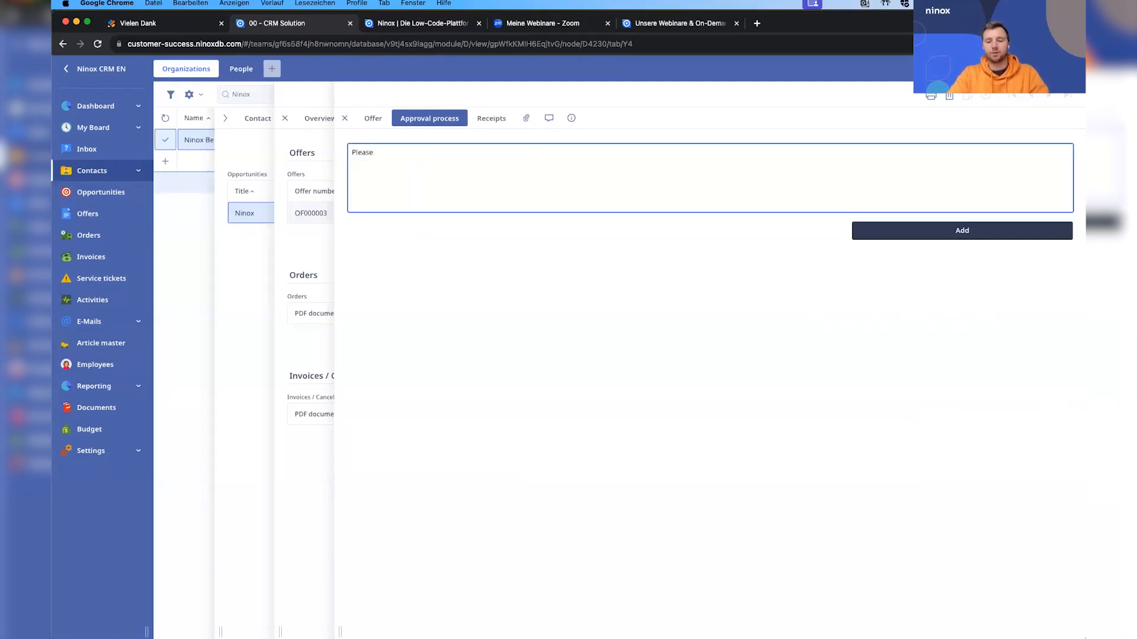
pyautogui.click(949, 232)
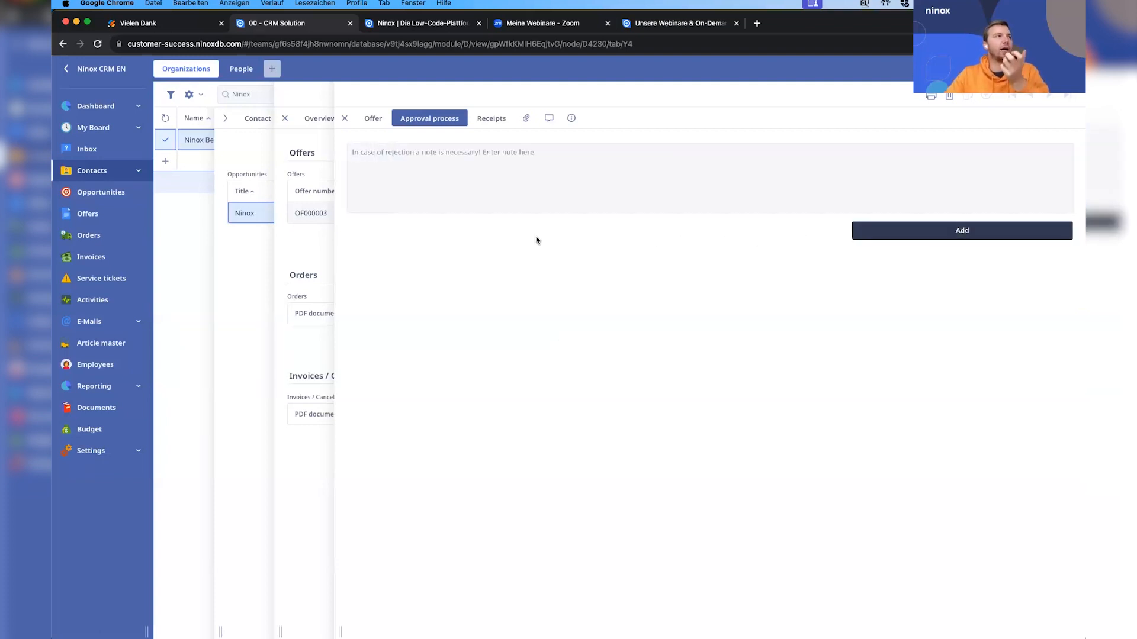
# Close the open offer, deal and organization records and leave the CRM Solution for the Ninox CRM EN database overview.
pyautogui.click(302, 238)
pyautogui.click(269, 244)
pyautogui.click(260, 240)
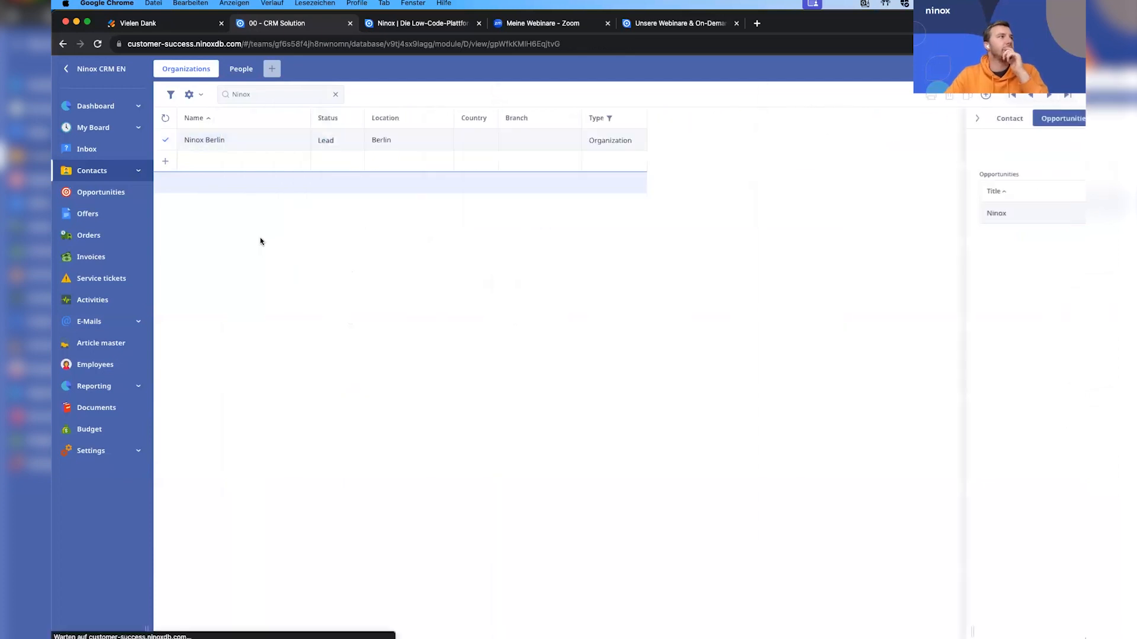
pyautogui.click(97, 67)
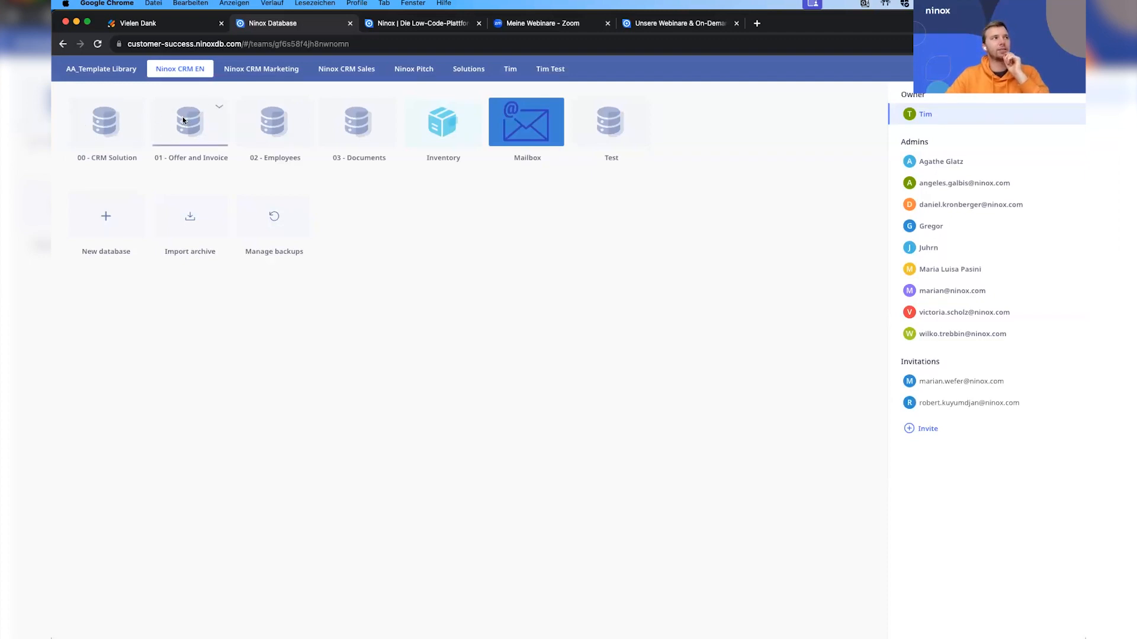
# In the 02 - Employees database, open the record of the employee with position Sales and make them an approver for offers.
pyautogui.click(285, 126)
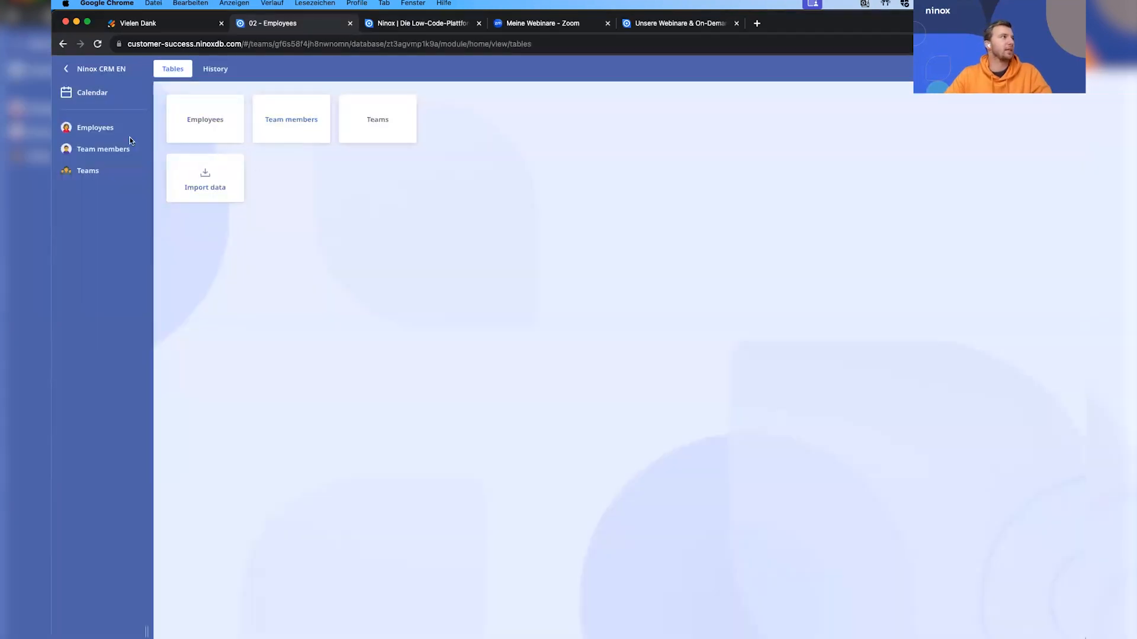
pyautogui.click(114, 131)
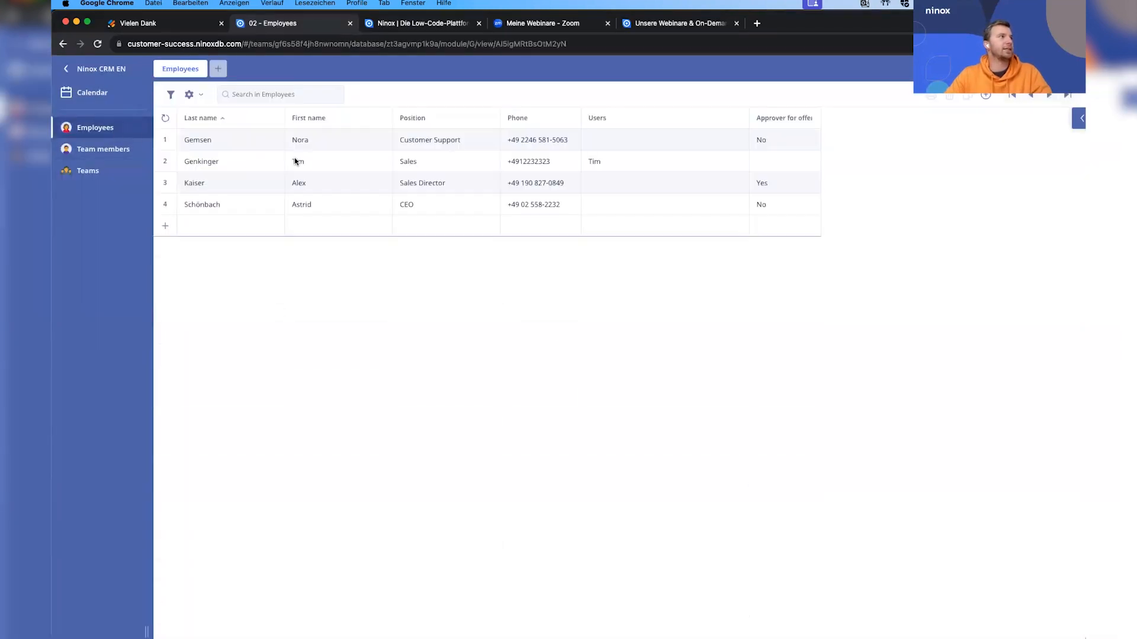
pyautogui.click(389, 157)
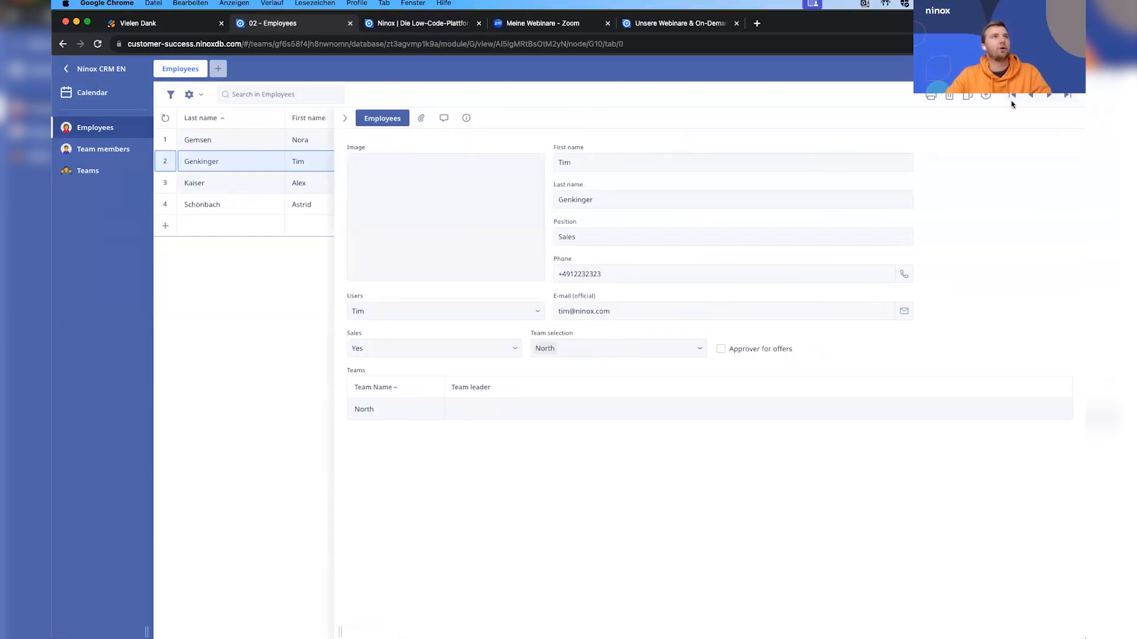
pyautogui.click(1067, 68)
pyautogui.click(722, 354)
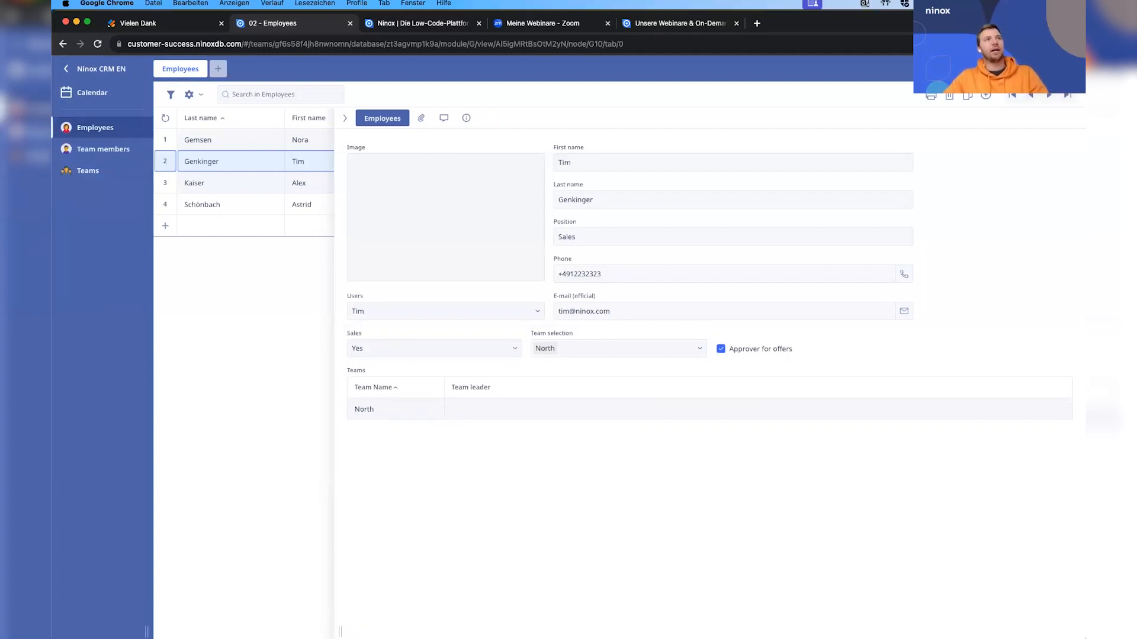
# Return to the 00 - CRM Solution database, open the offer of the Ninox deal and set its approval status to Approved.
pyautogui.click(97, 66)
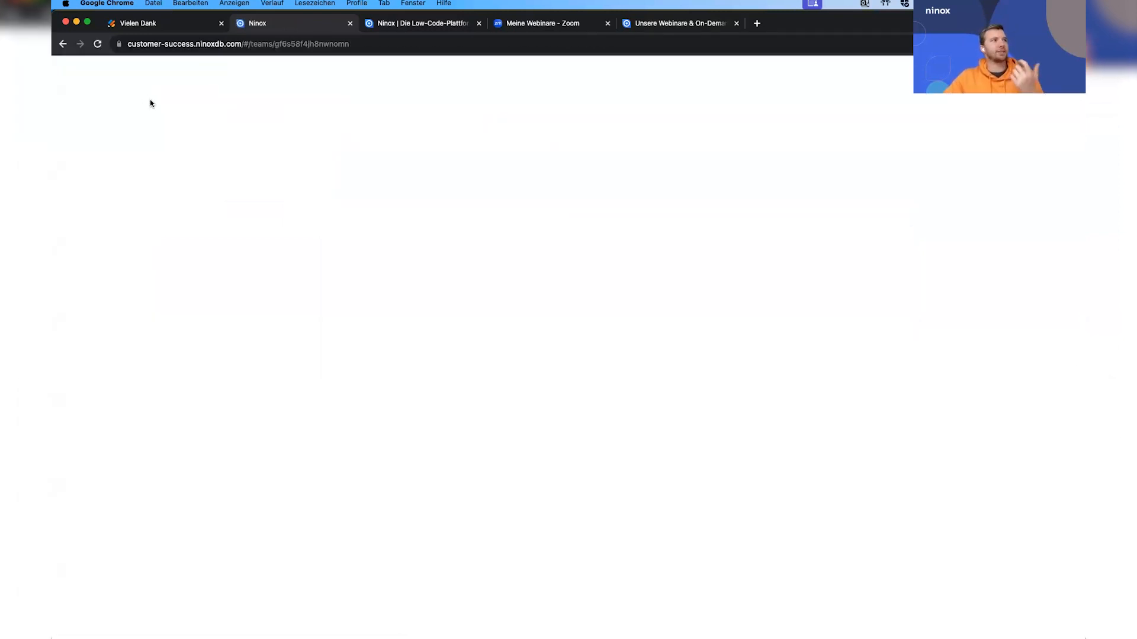
pyautogui.click(110, 131)
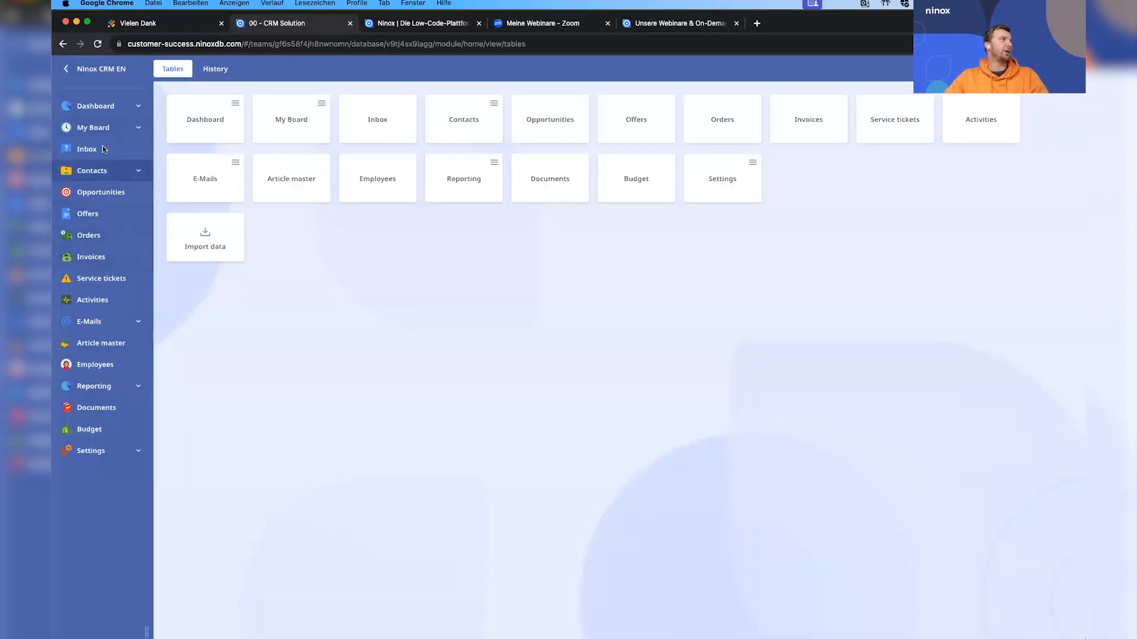
pyautogui.click(96, 192)
pyautogui.click(244, 69)
pyautogui.click(349, 247)
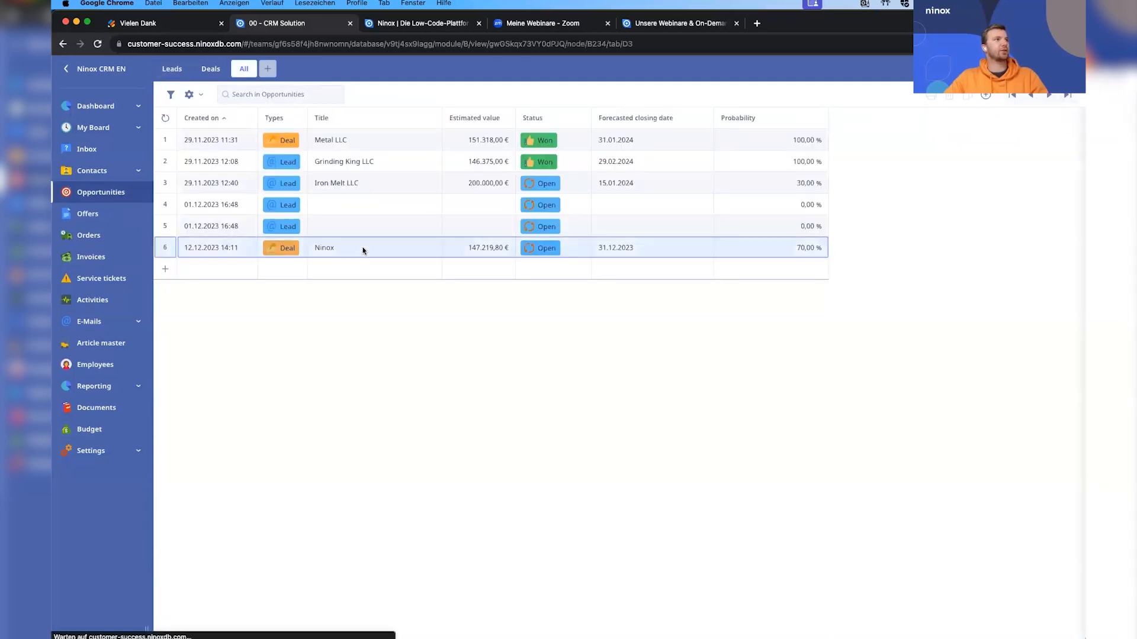
pyautogui.click(491, 214)
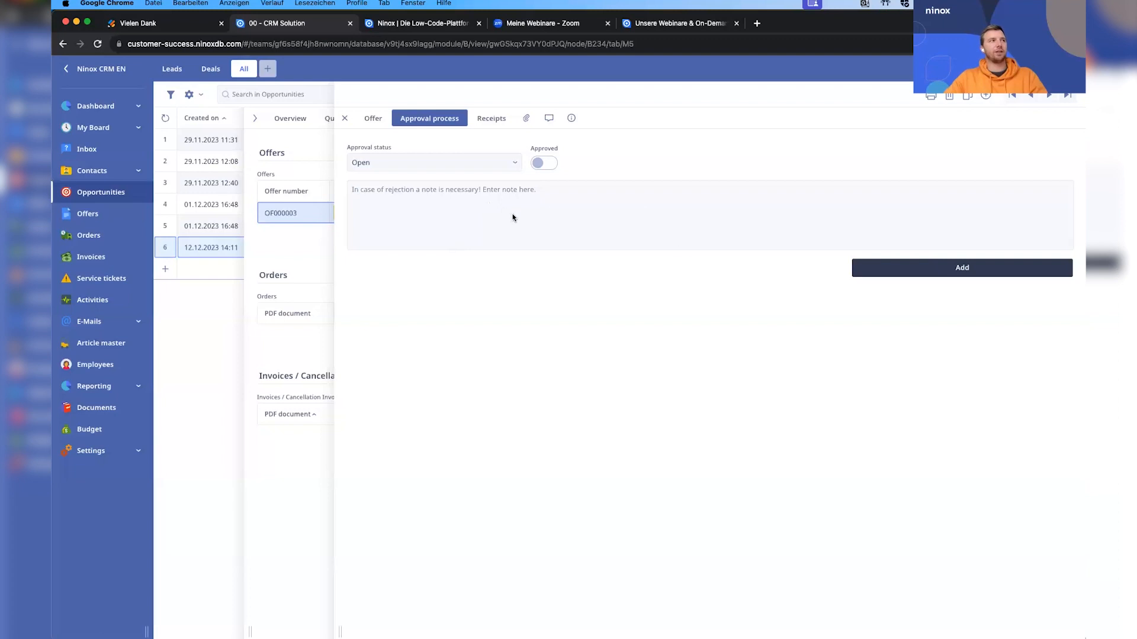
pyautogui.click(498, 164)
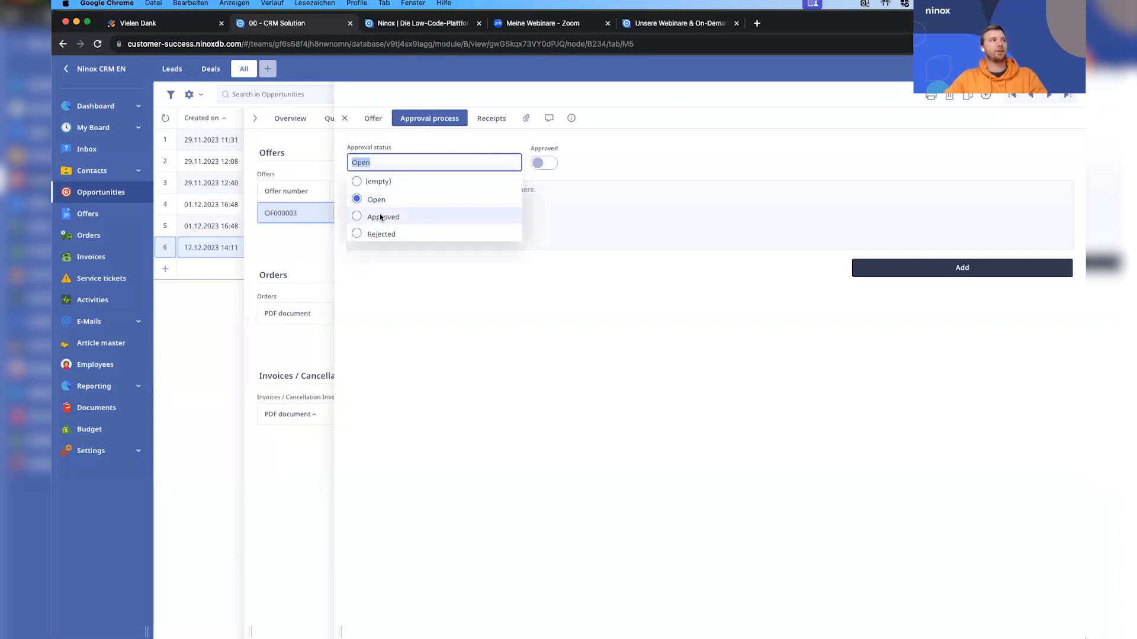
pyautogui.click(418, 215)
pyautogui.click(281, 309)
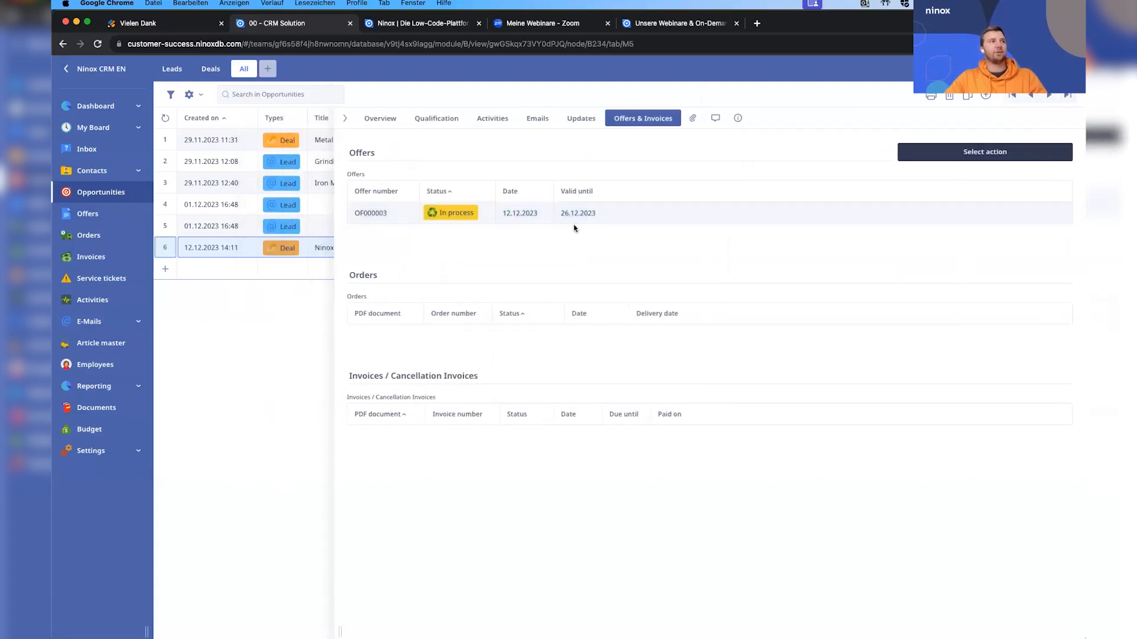
# Send the offer document from the Ninox deal's offer and close the offer record.
pyautogui.click(573, 220)
pyautogui.scroll(-10, 540, 252)
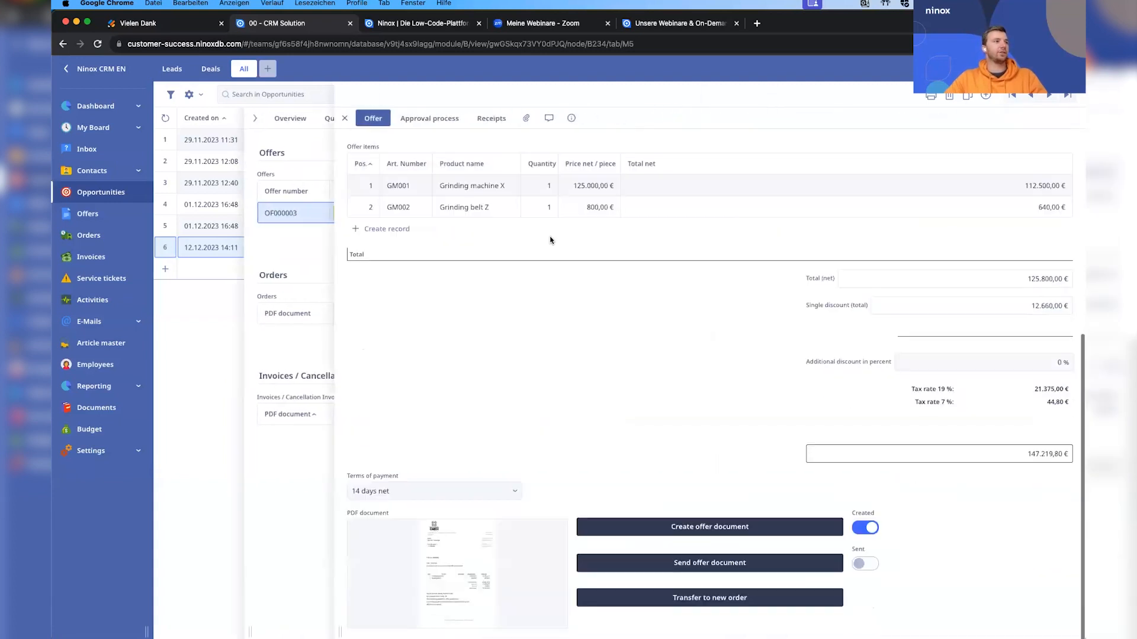
pyautogui.click(709, 570)
pyautogui.click(641, 190)
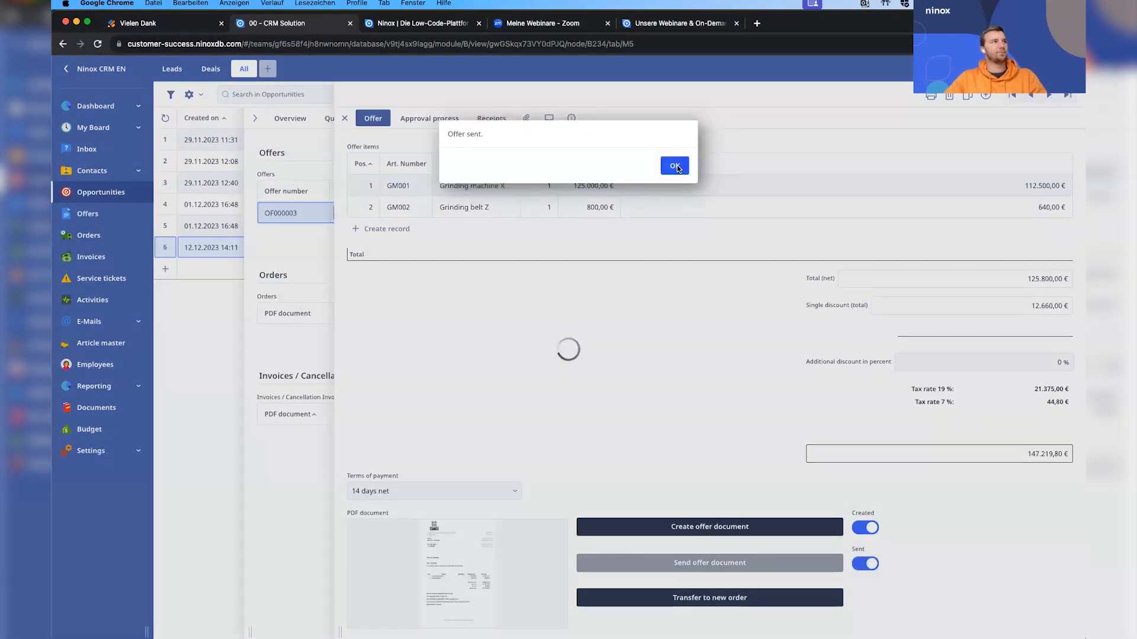
pyautogui.click(676, 166)
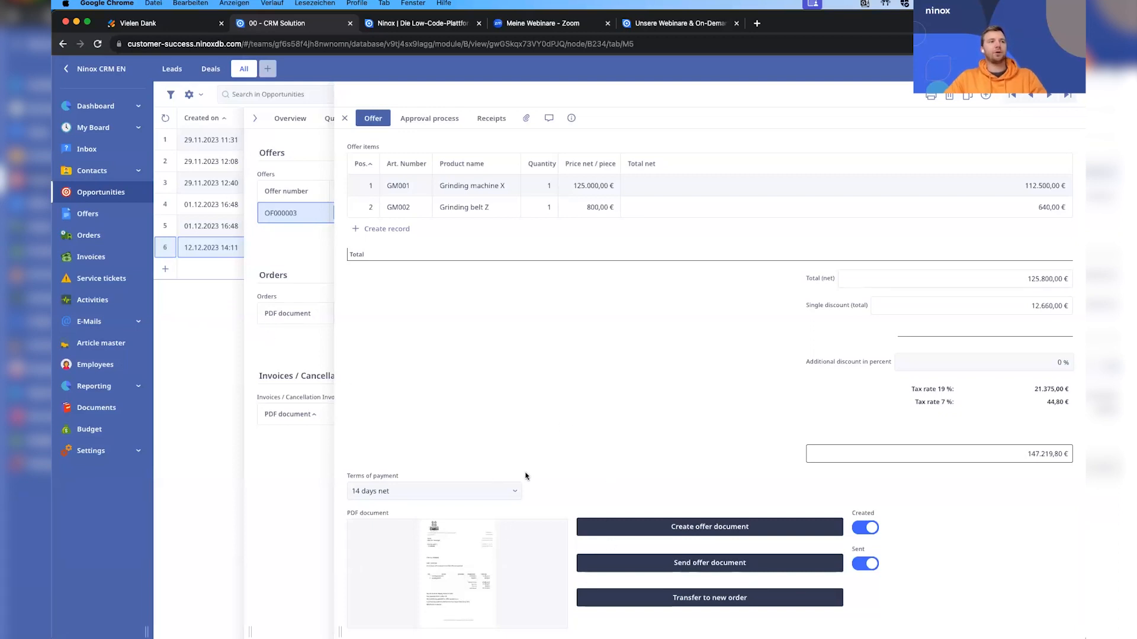
pyautogui.click(213, 308)
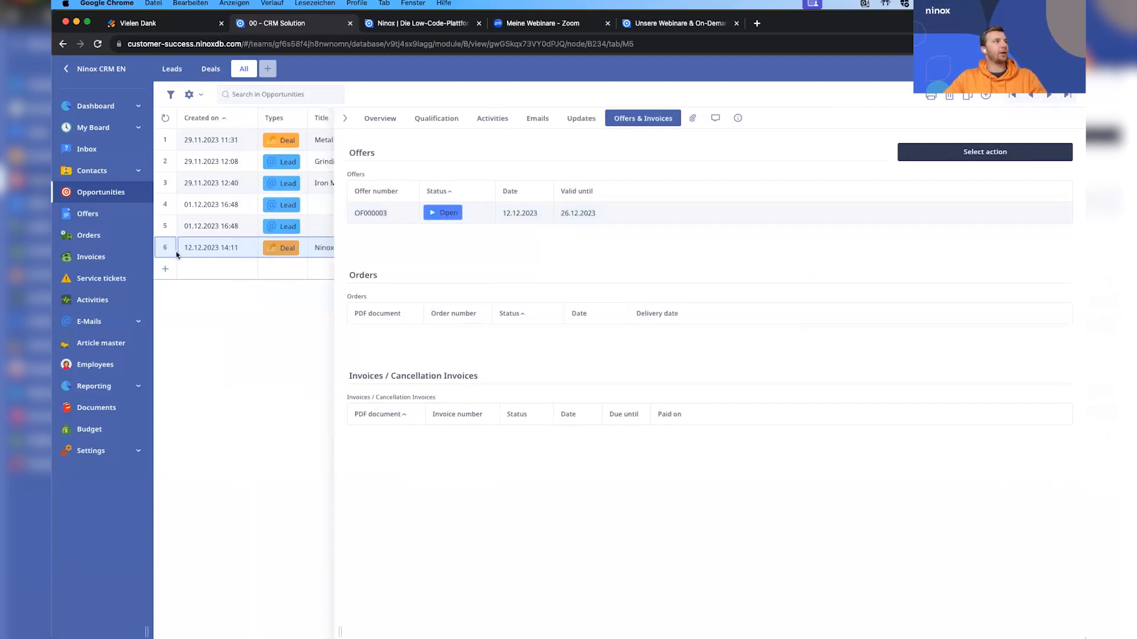
# Examine My Board's key figures, looking through the lists of own deals, activities and offers and the offer record.
pyautogui.click(101, 131)
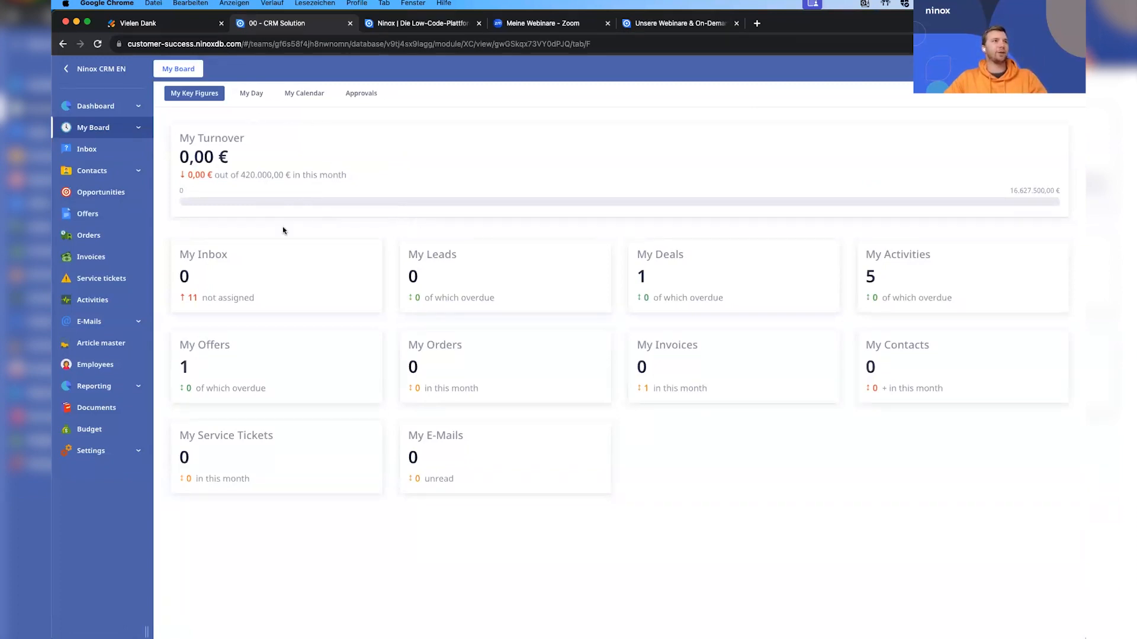
pyautogui.click(681, 287)
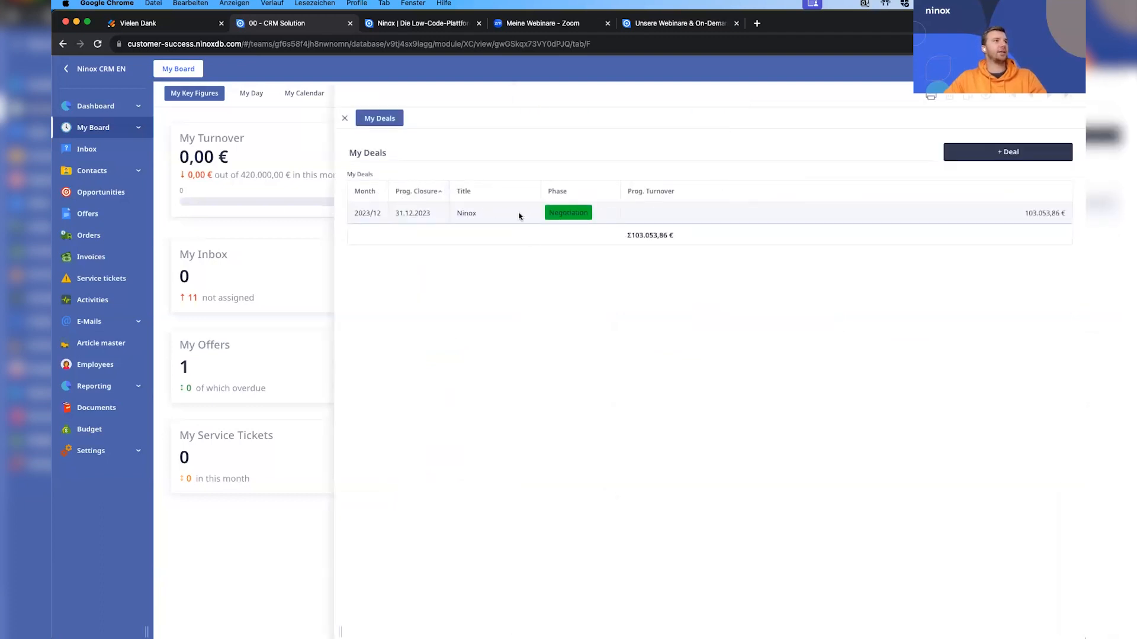
pyautogui.click(500, 212)
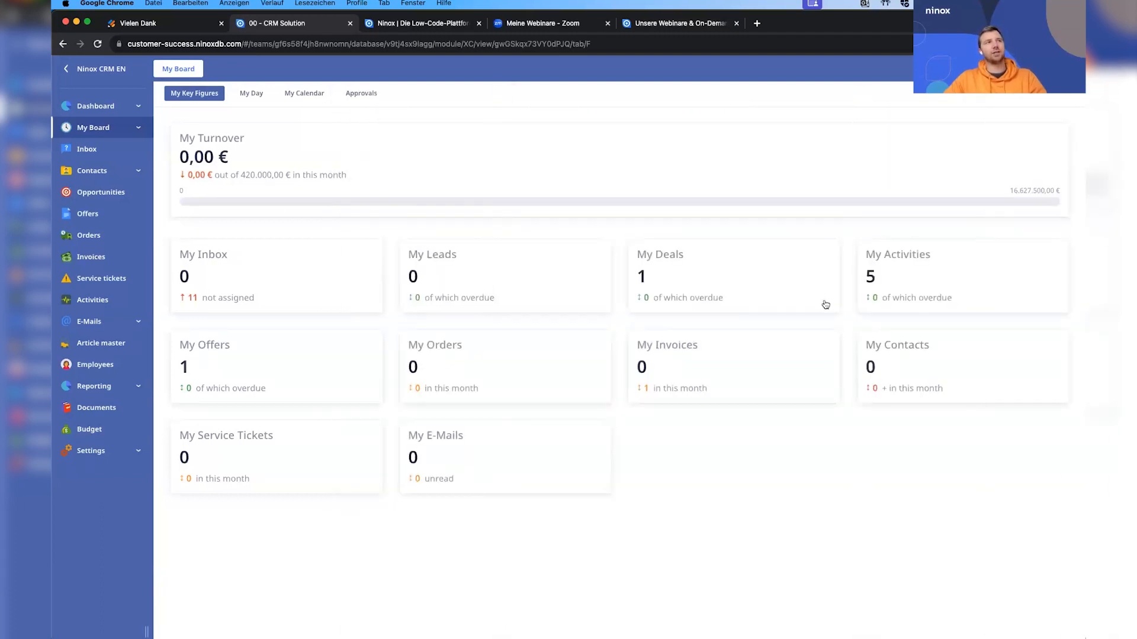
pyautogui.click(923, 288)
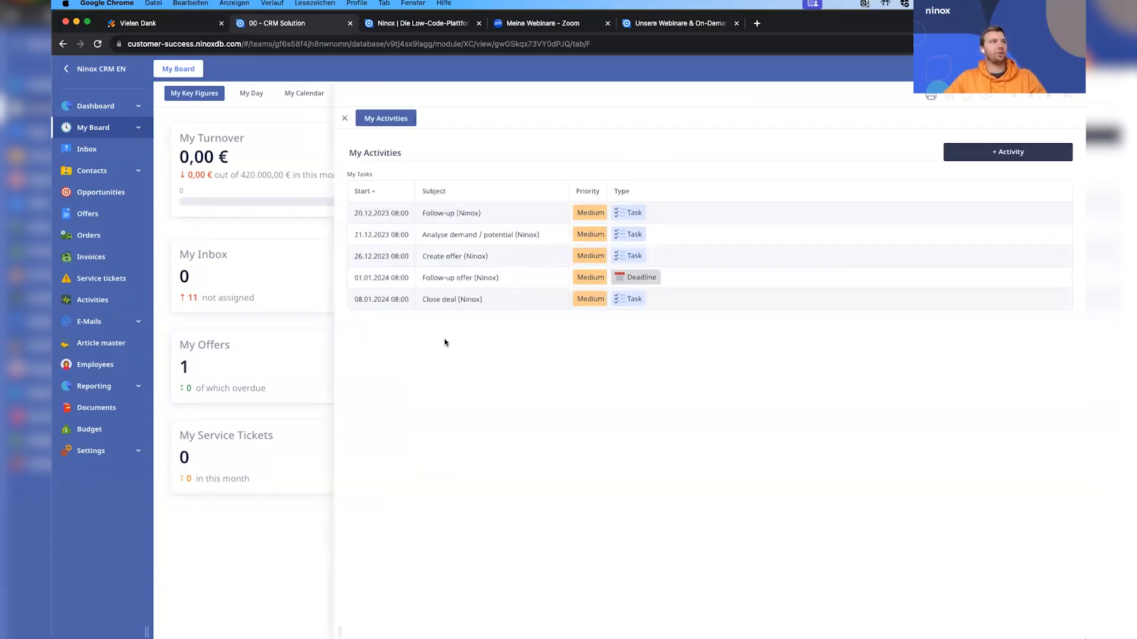
pyautogui.click(257, 344)
pyautogui.click(359, 394)
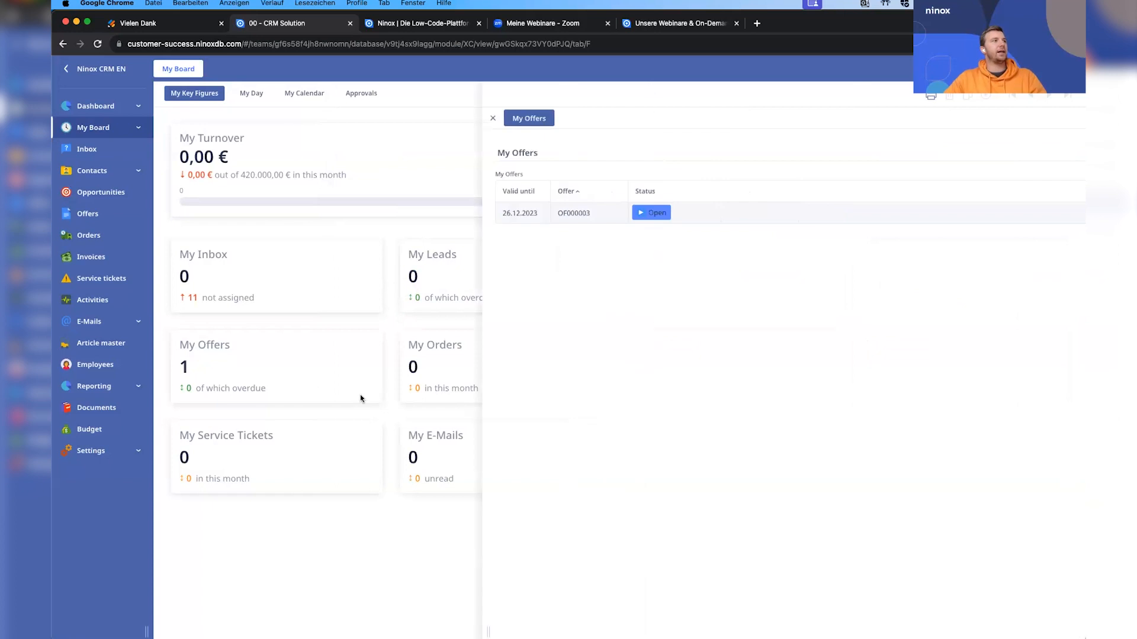
pyautogui.click(514, 222)
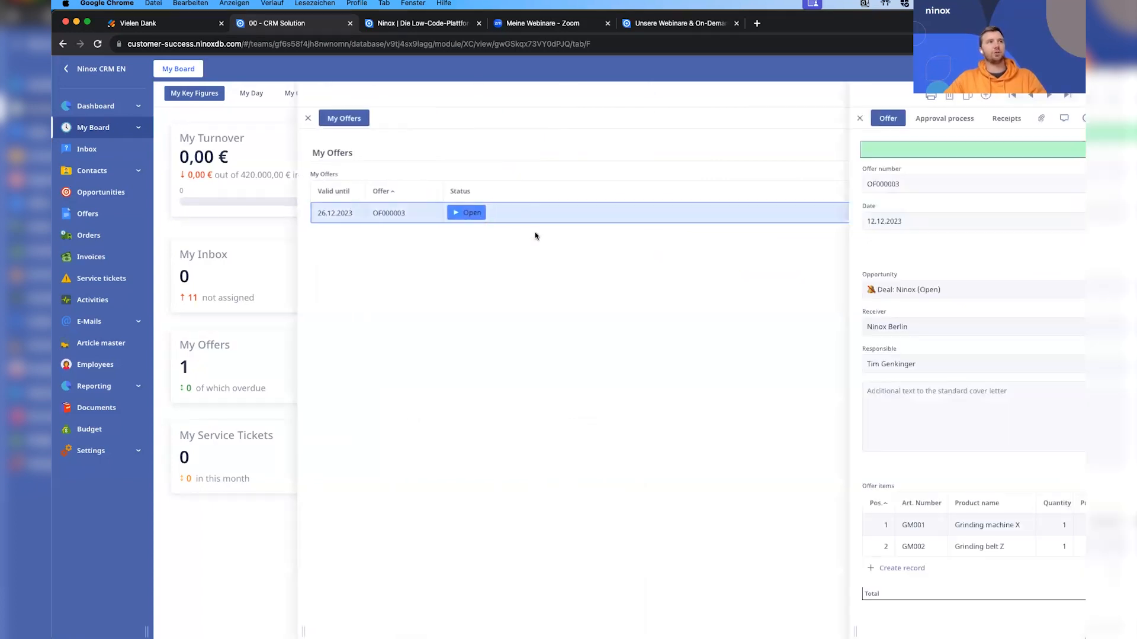
pyautogui.scroll(-5, 655, 289)
pyautogui.scroll(5, 656, 284)
pyautogui.click(323, 283)
pyautogui.click(257, 244)
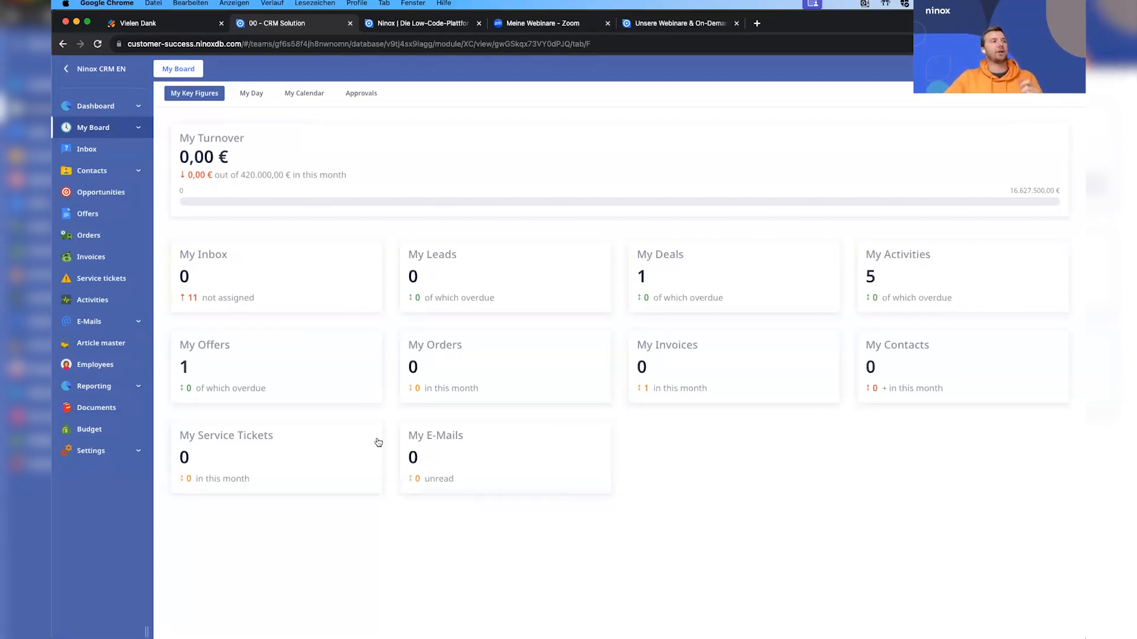
# Open the Ninox offer from My Board's offers and transfer it to a new order.
pyautogui.click(288, 373)
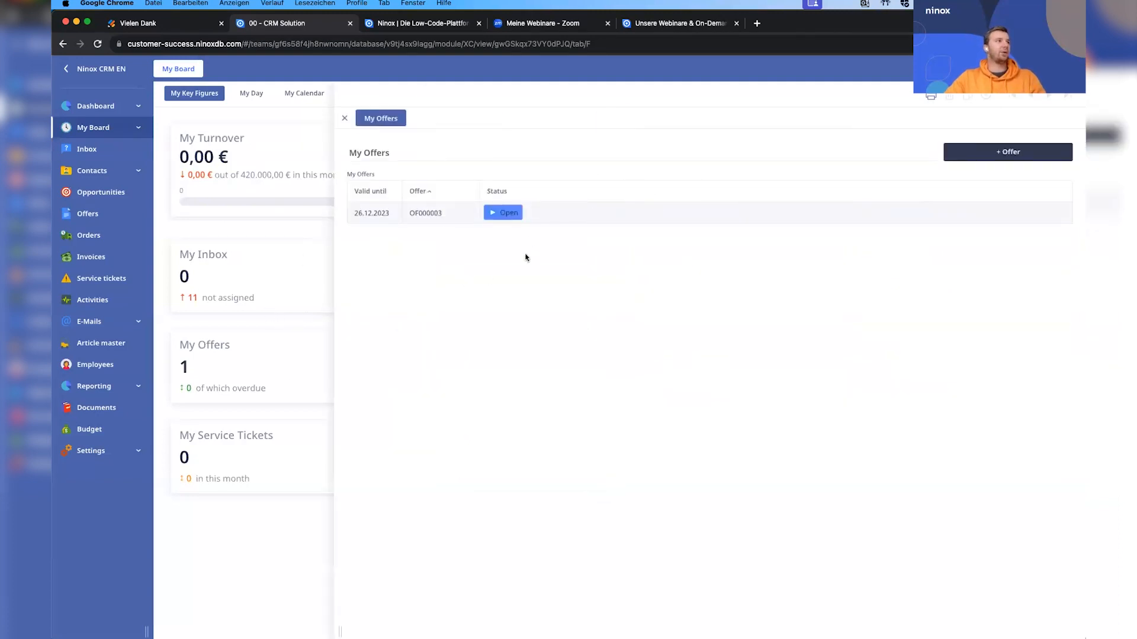
pyautogui.click(556, 220)
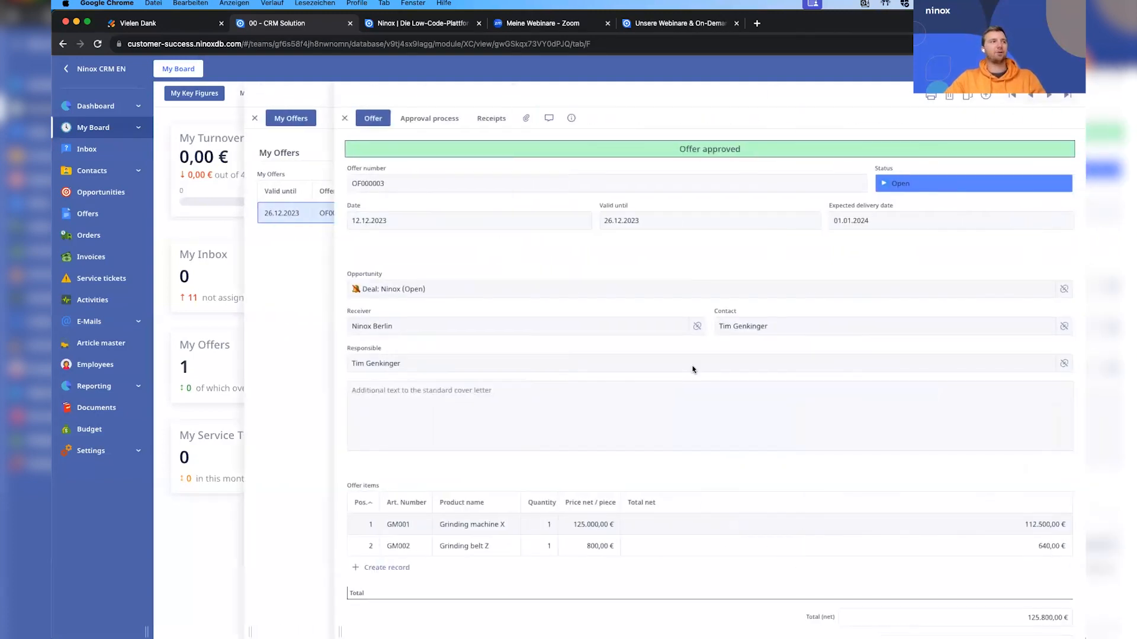
pyautogui.scroll(-5, 698, 438)
pyautogui.click(710, 604)
pyautogui.click(645, 191)
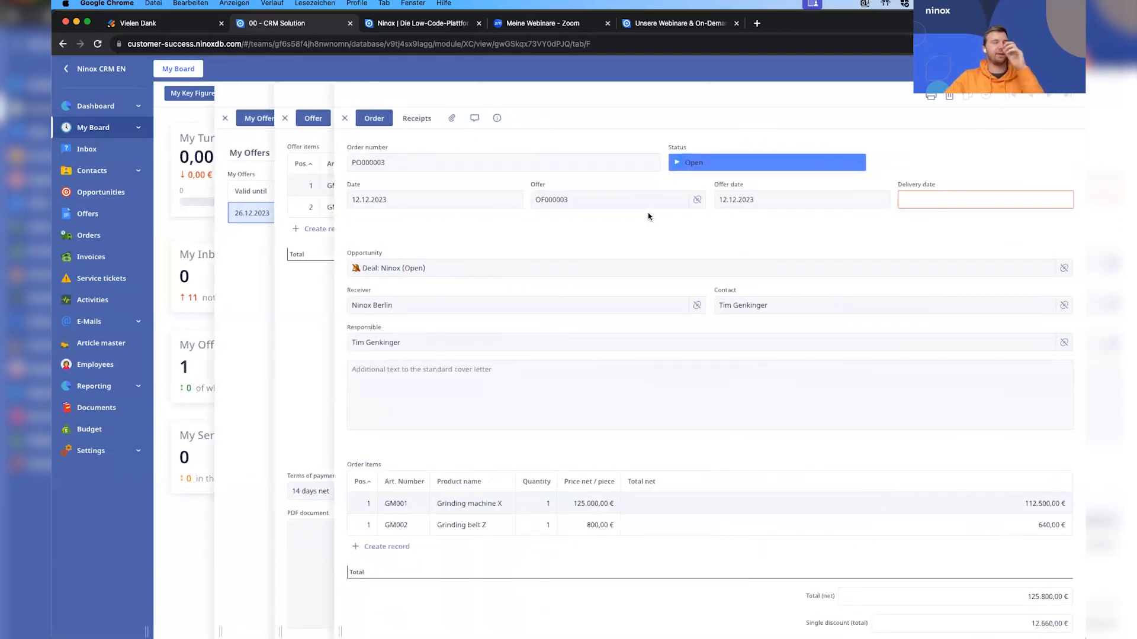
# Create the order confirmation for the new order, mark the opportunity as Won and return to the order.
pyautogui.scroll(-3, 654, 222)
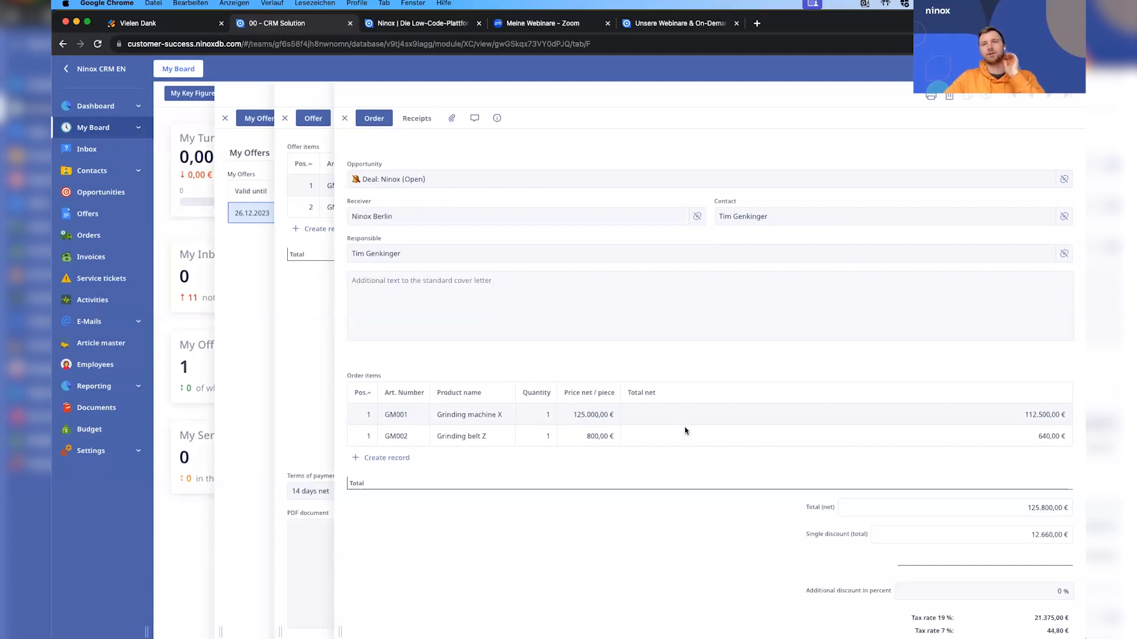
pyautogui.scroll(-1, 664, 401)
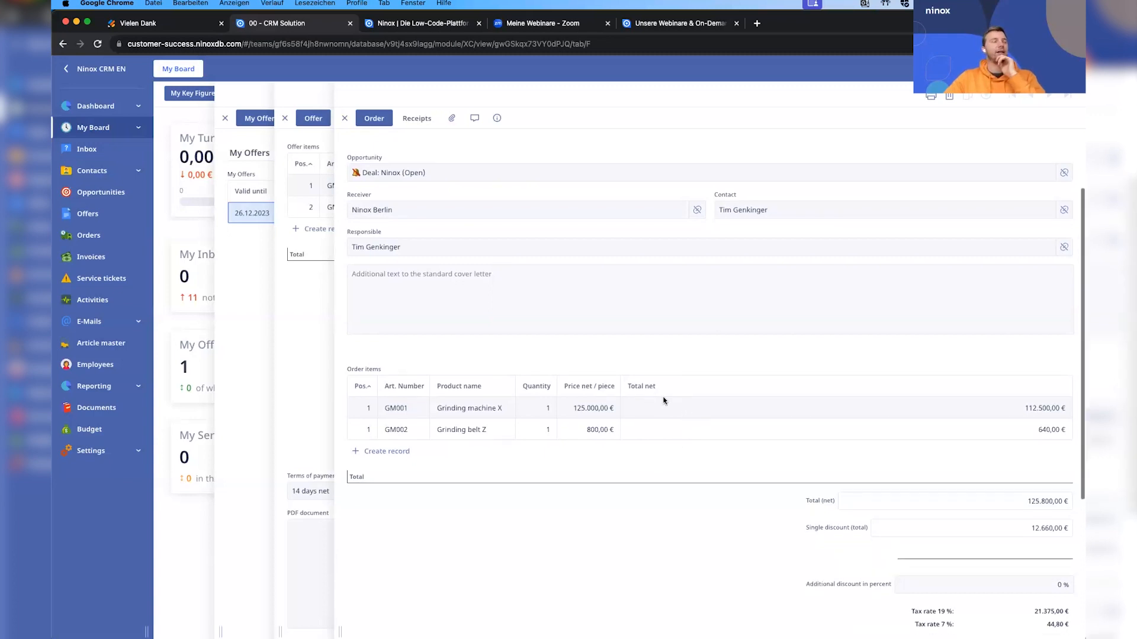
pyautogui.scroll(-8, 698, 462)
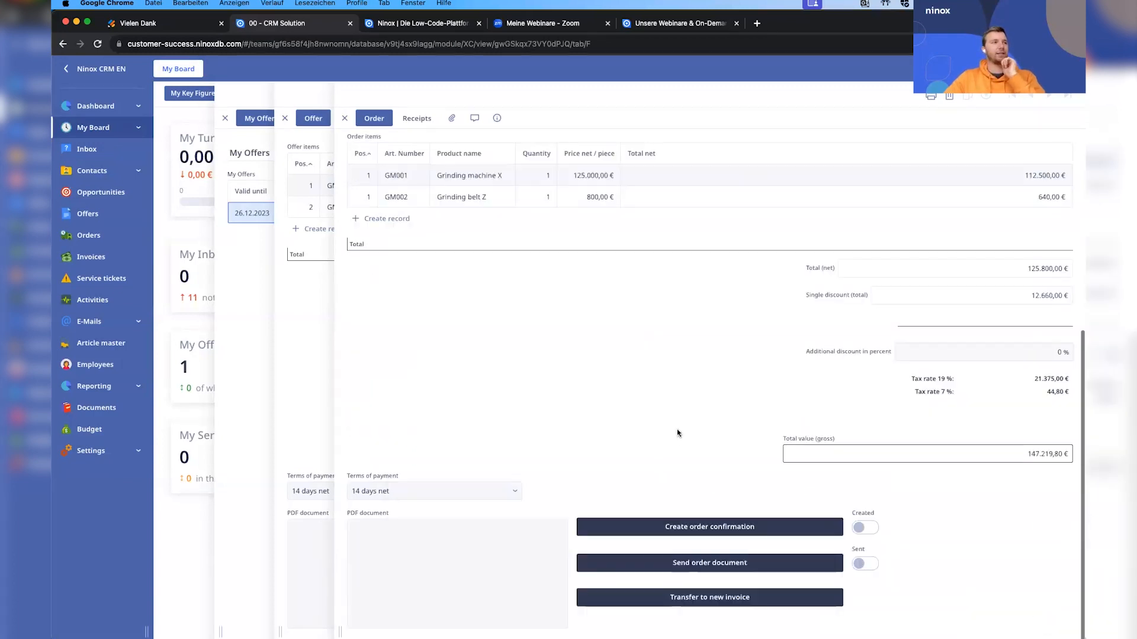
pyautogui.click(726, 527)
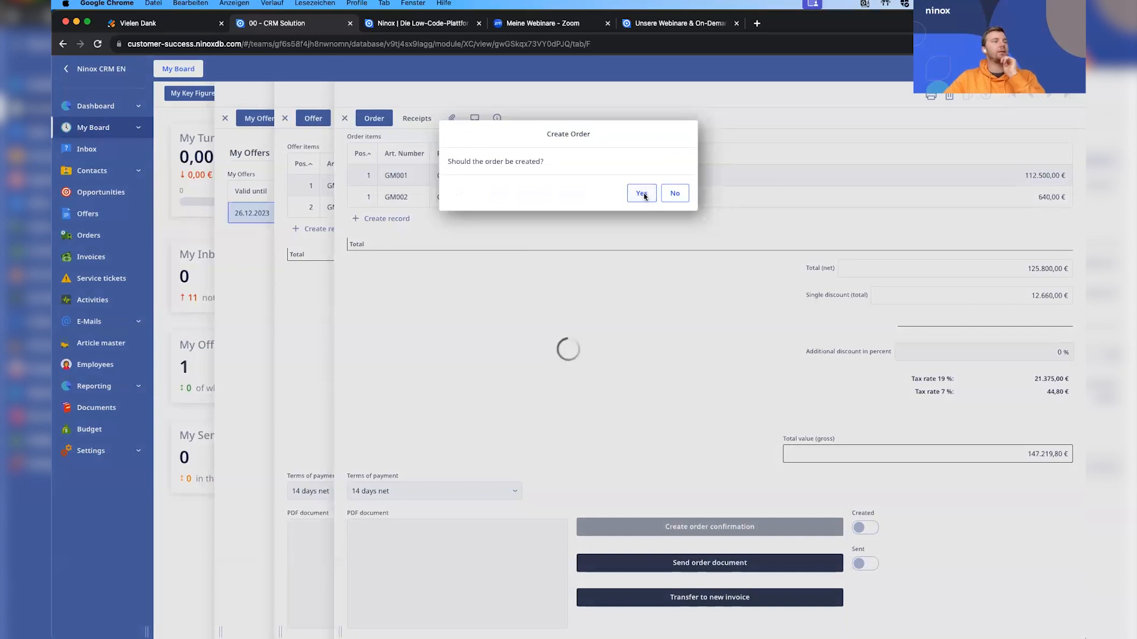
pyautogui.click(643, 195)
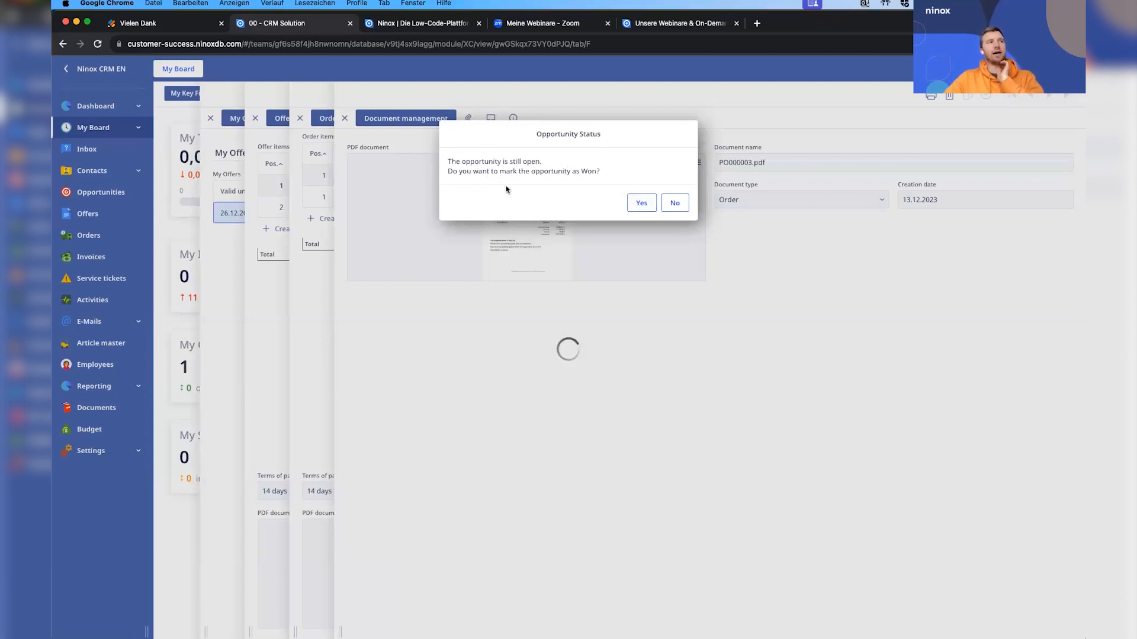
pyautogui.click(644, 205)
pyautogui.click(673, 176)
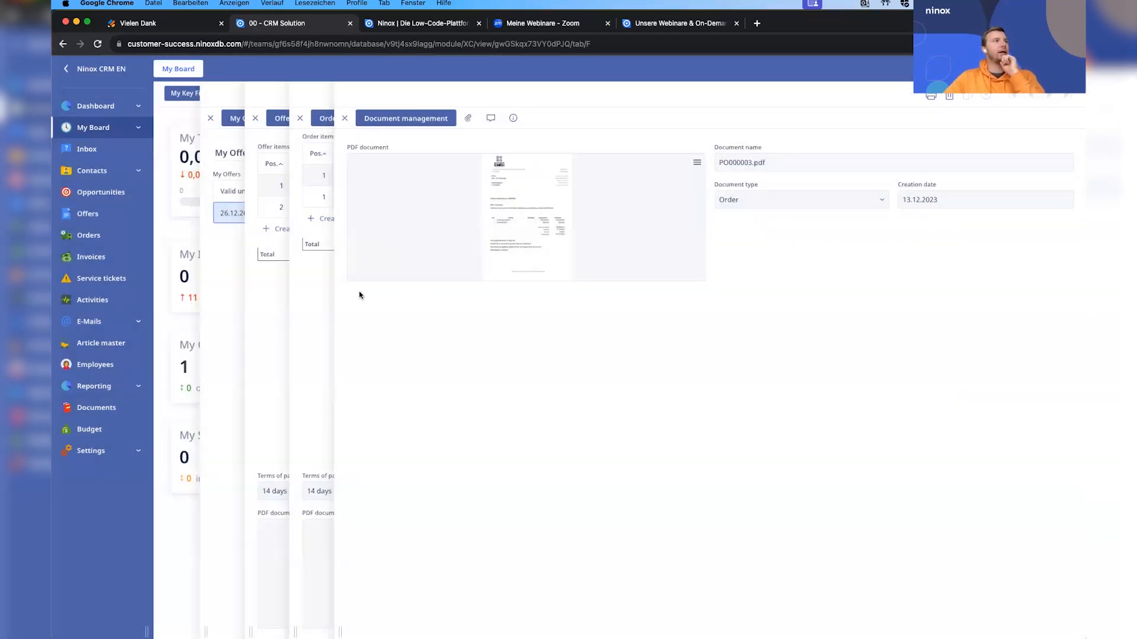
pyautogui.click(324, 301)
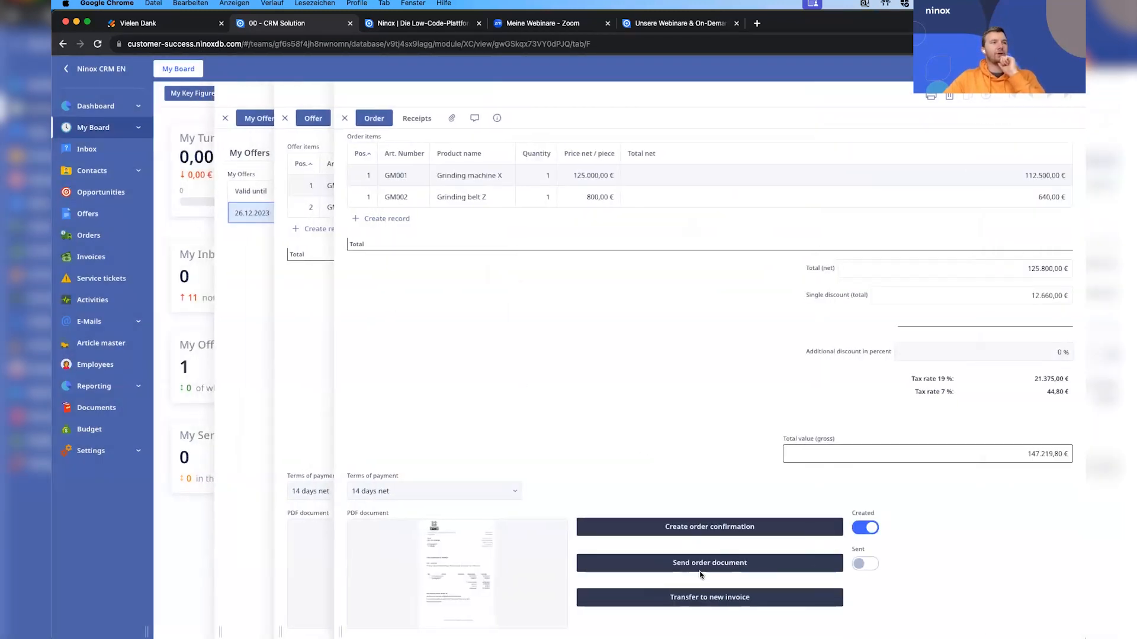
# Send the order document from the order record.
pyautogui.click(701, 573)
pyautogui.click(636, 193)
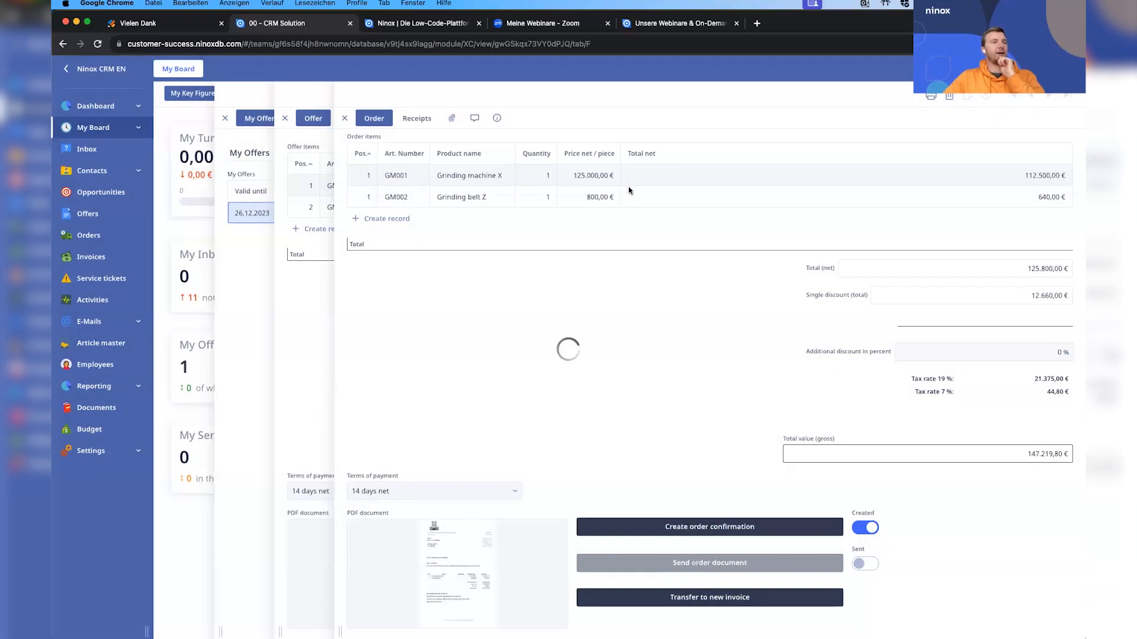
pyautogui.click(675, 167)
# Transfer the order to a new invoice and create its invoice document.
pyautogui.click(720, 598)
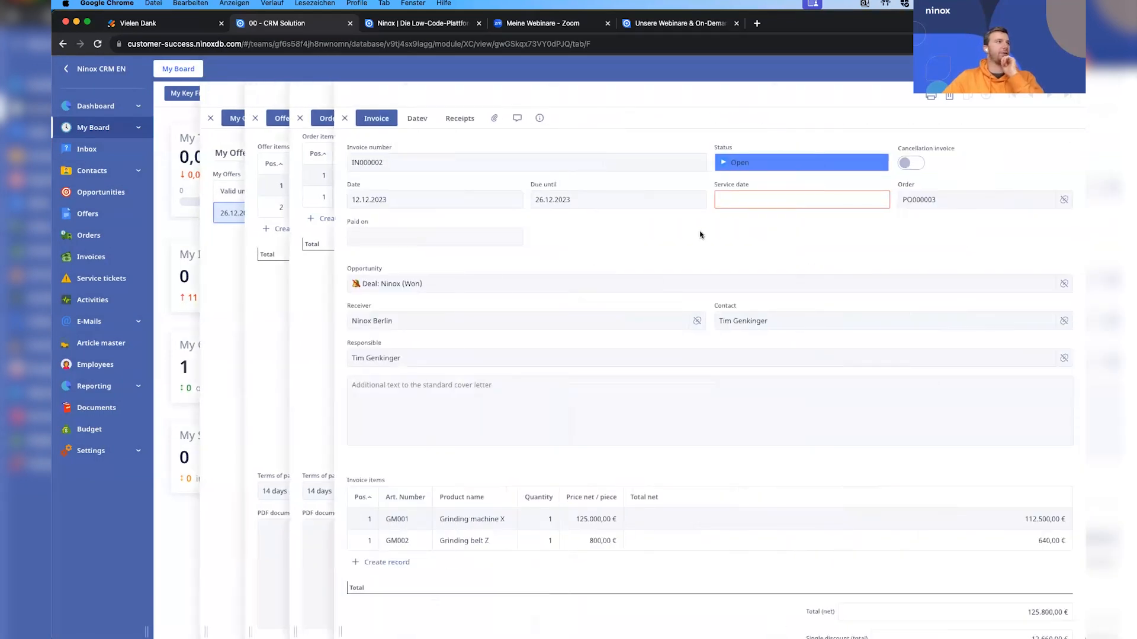
pyautogui.scroll(-5, 702, 281)
pyautogui.scroll(-2, 701, 279)
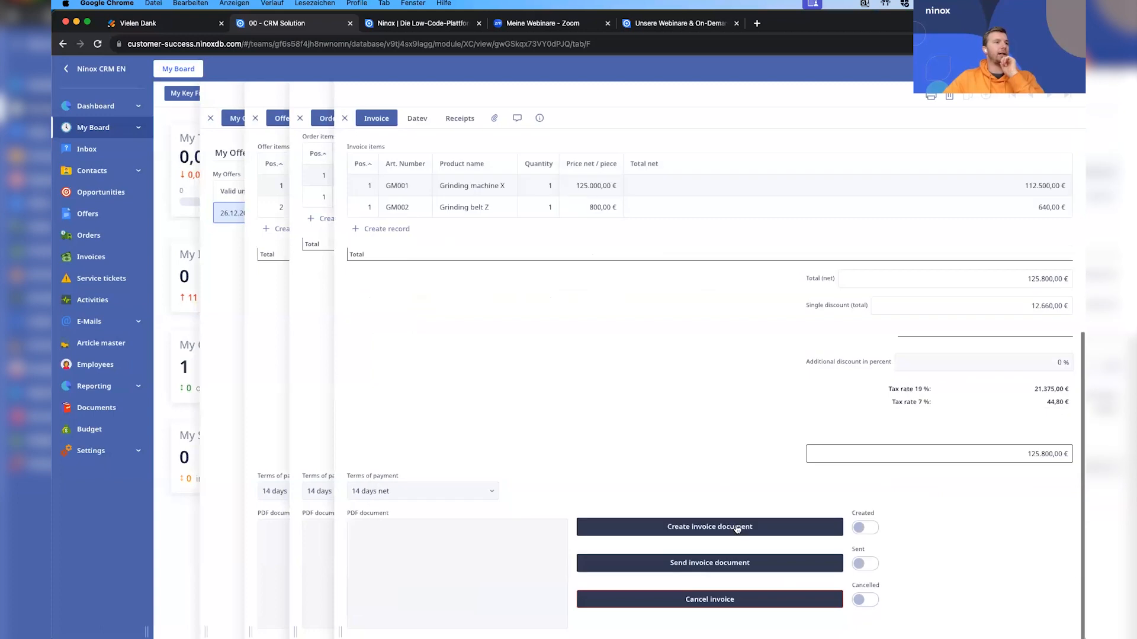
pyautogui.click(736, 528)
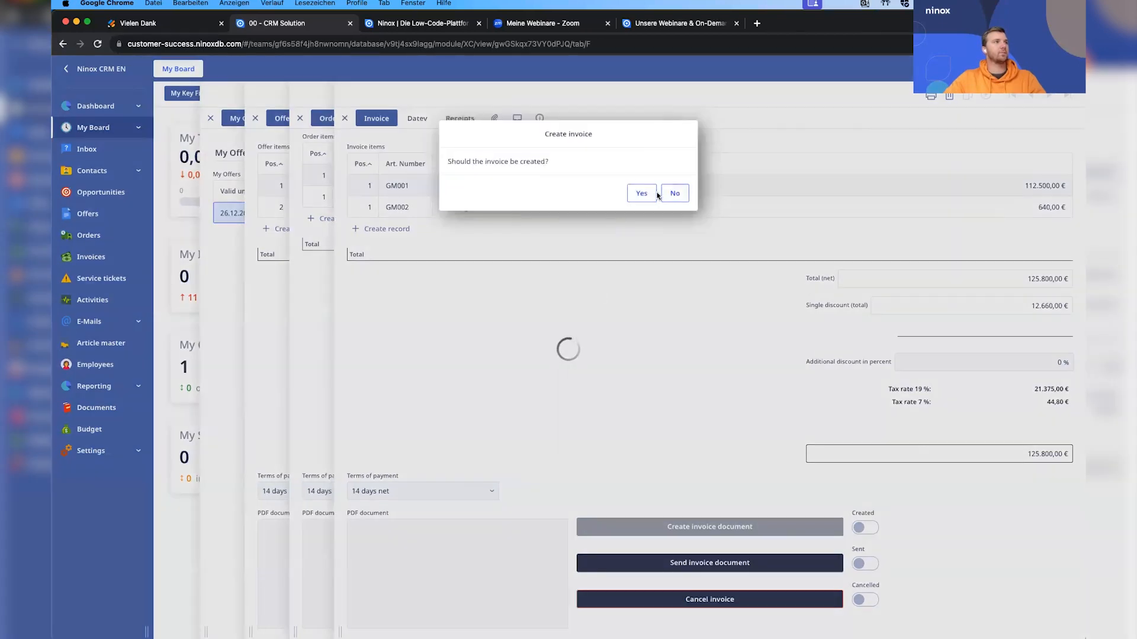
pyautogui.click(650, 195)
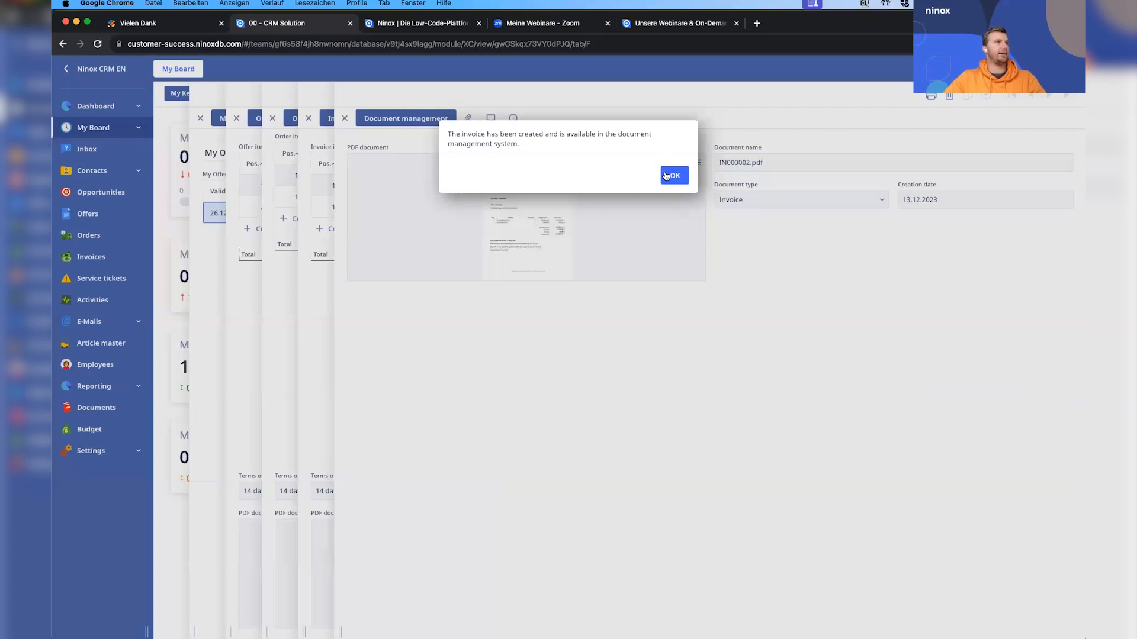
pyautogui.click(673, 176)
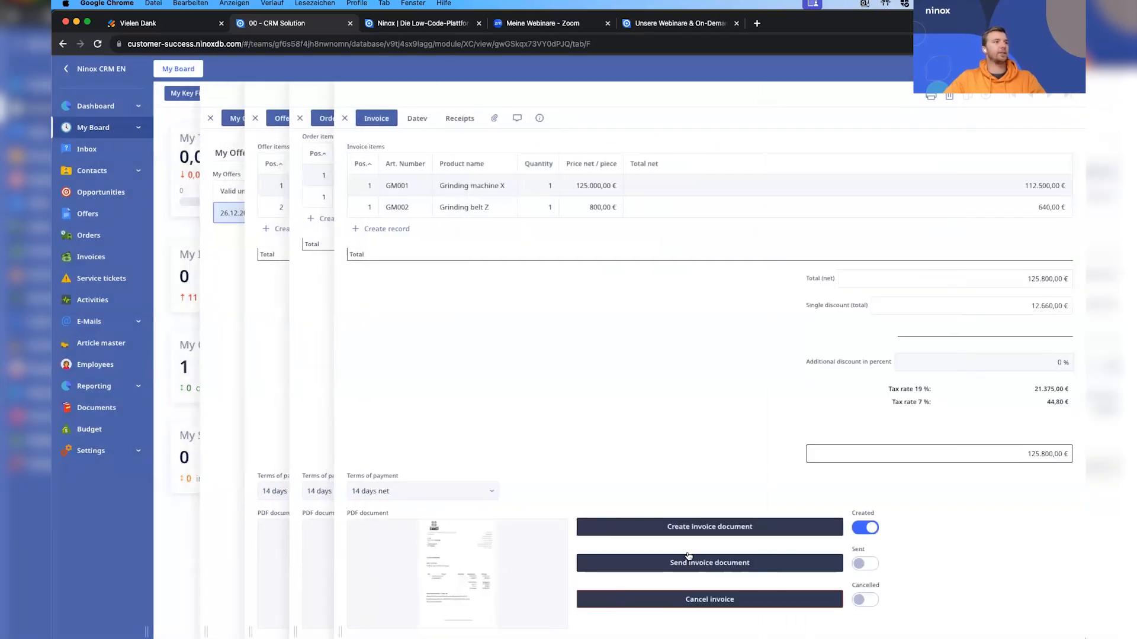
# Send the invoice document and mark the invoice as paid.
pyautogui.click(690, 560)
pyautogui.click(645, 198)
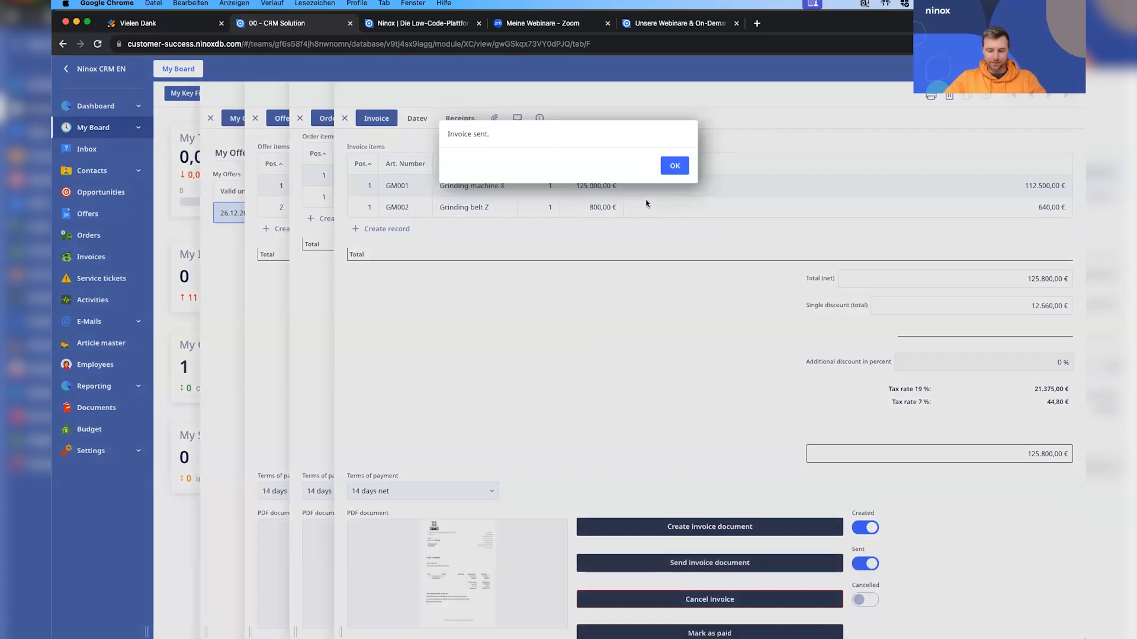
pyautogui.click(674, 166)
pyautogui.scroll(-1, 684, 473)
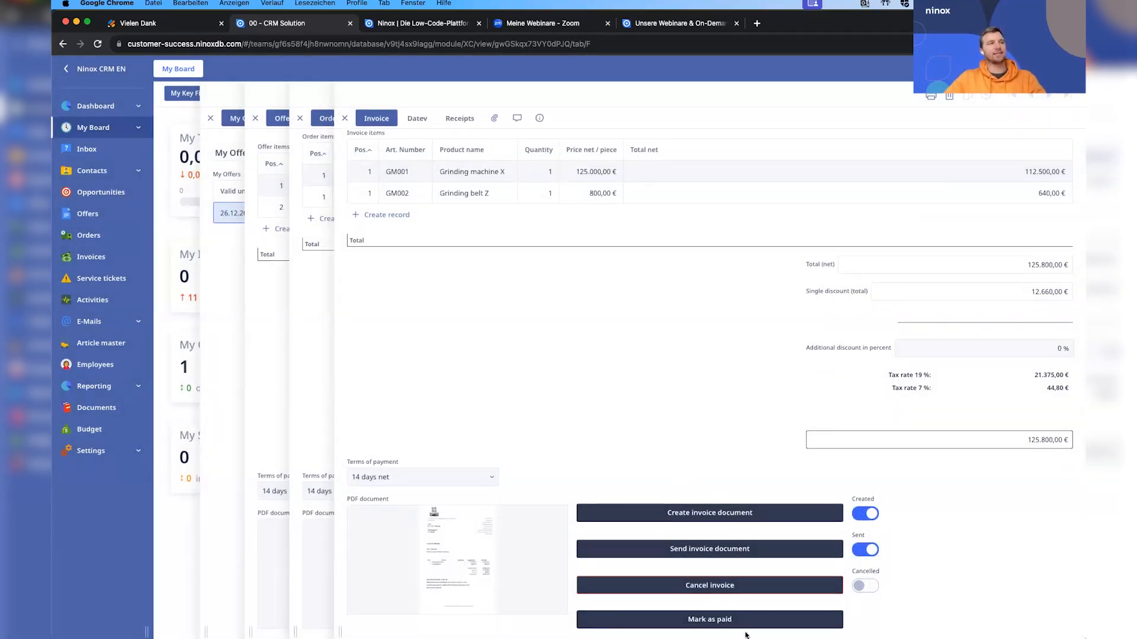
pyautogui.click(714, 621)
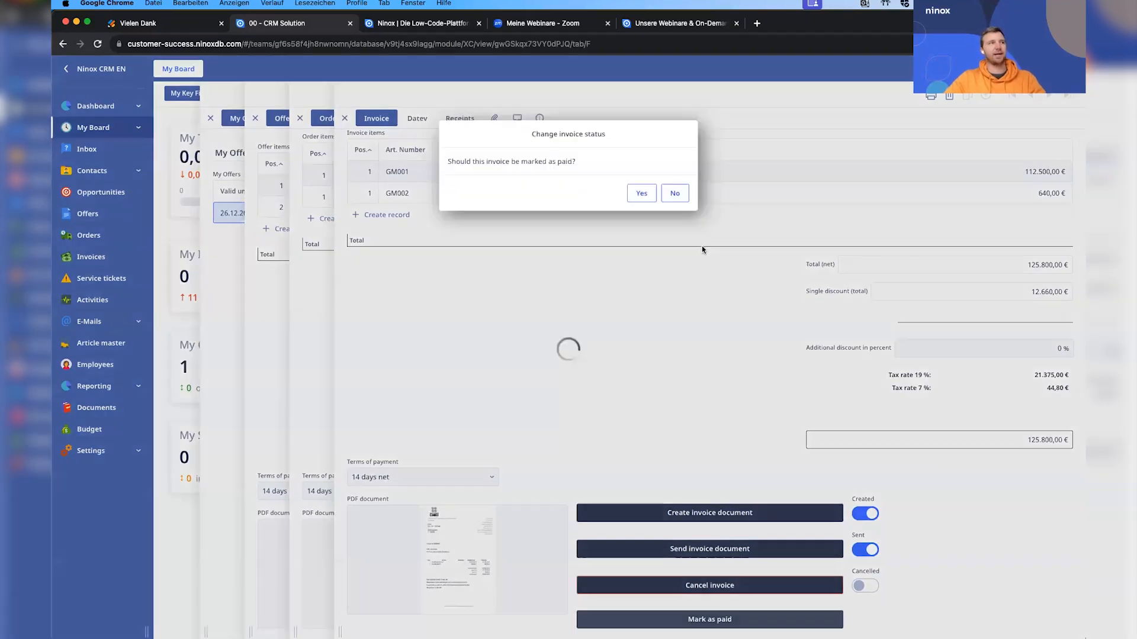
pyautogui.click(637, 194)
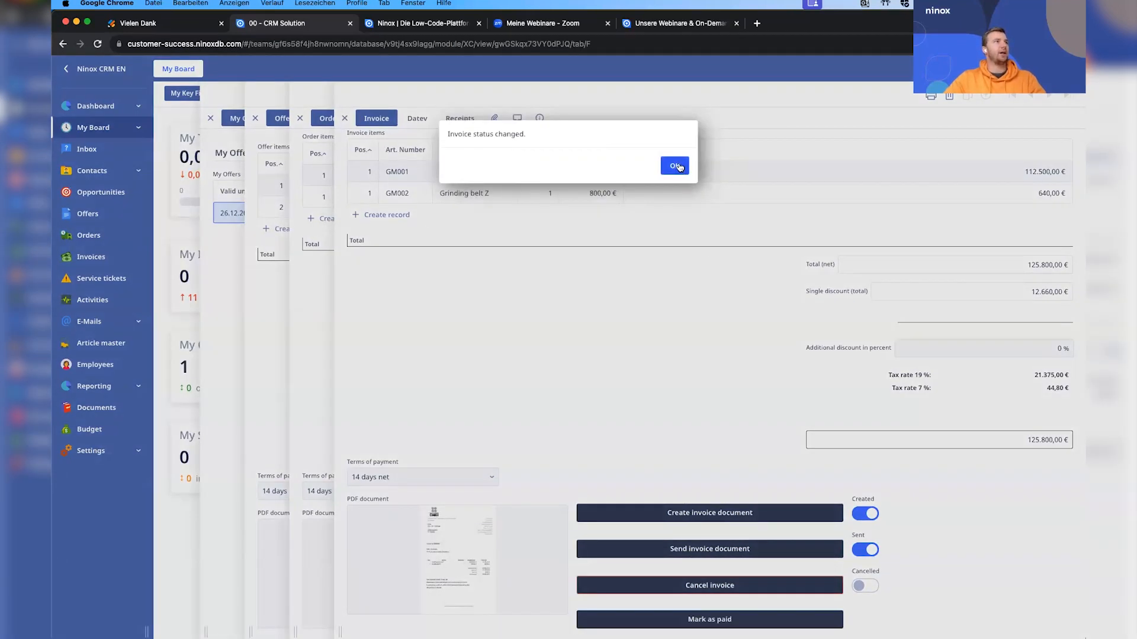
pyautogui.click(676, 167)
# Close the invoice, order and offer records and reload My Board to refresh its key figures.
pyautogui.click(299, 260)
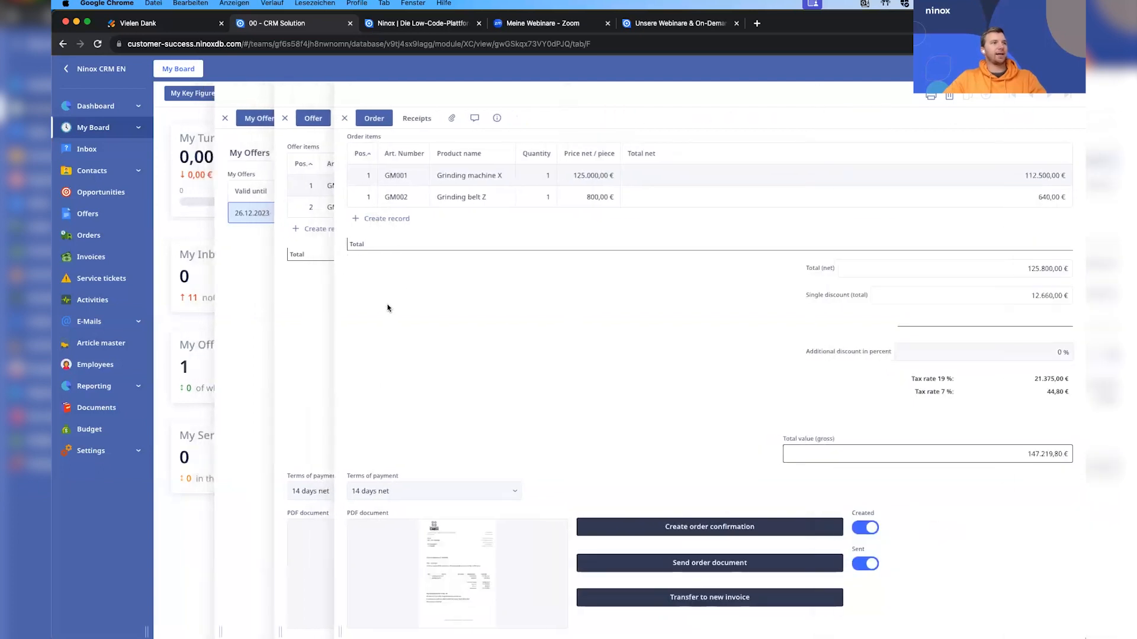
pyautogui.click(308, 325)
pyautogui.click(290, 320)
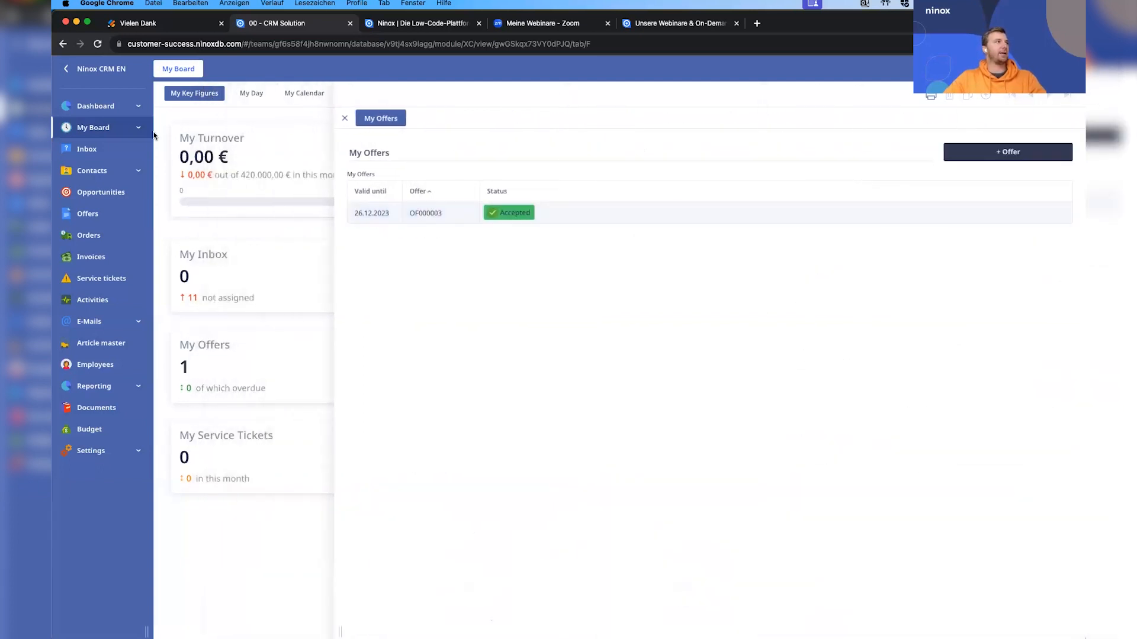
pyautogui.click(96, 44)
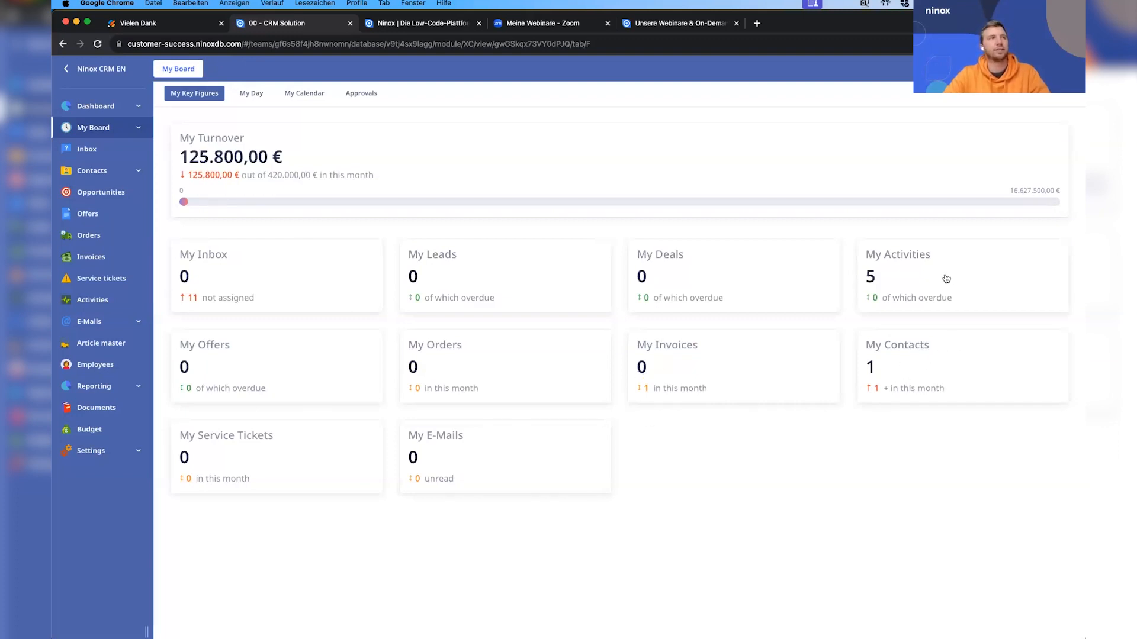
# Open My Activities and set the Ninox activities Follow-up and Analyse demand / potential to Done.
pyautogui.click(922, 274)
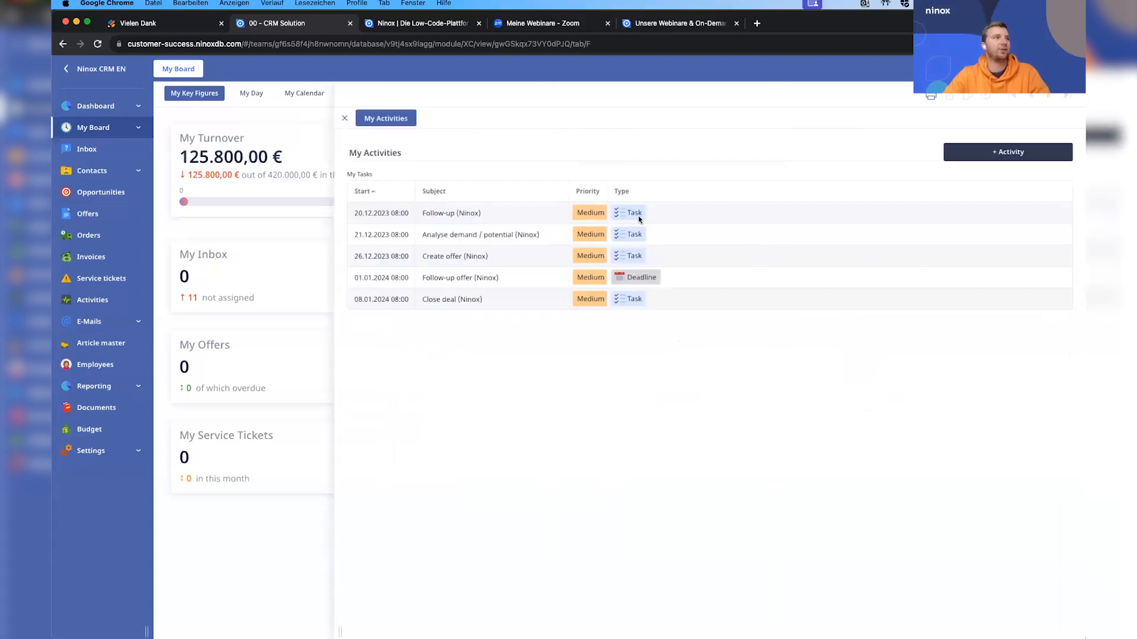
pyautogui.click(520, 215)
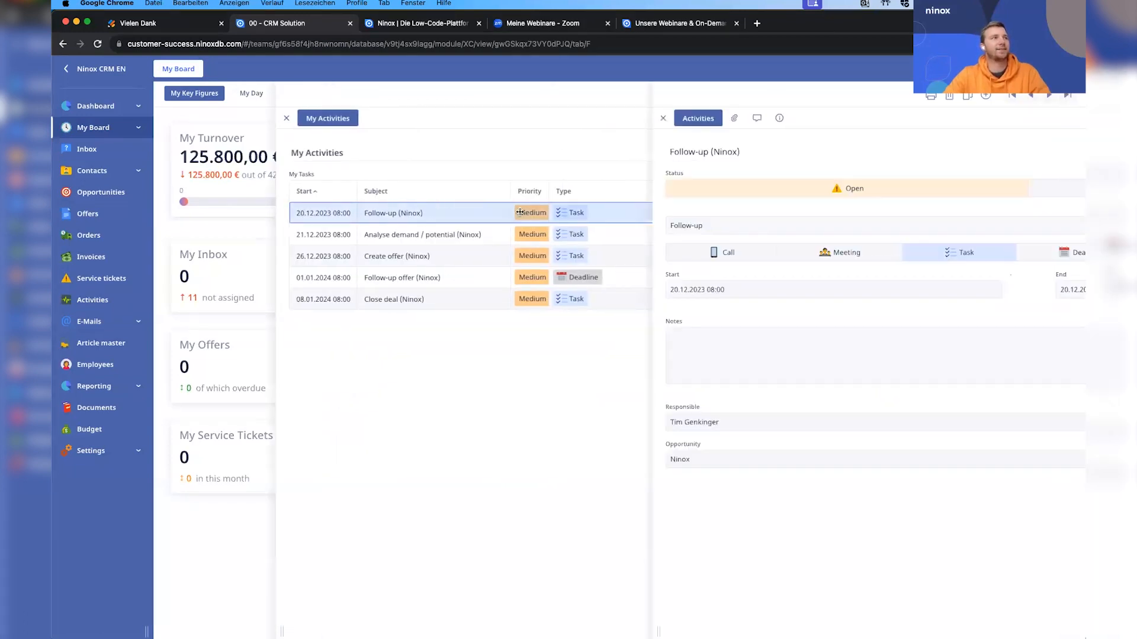
pyautogui.click(311, 321)
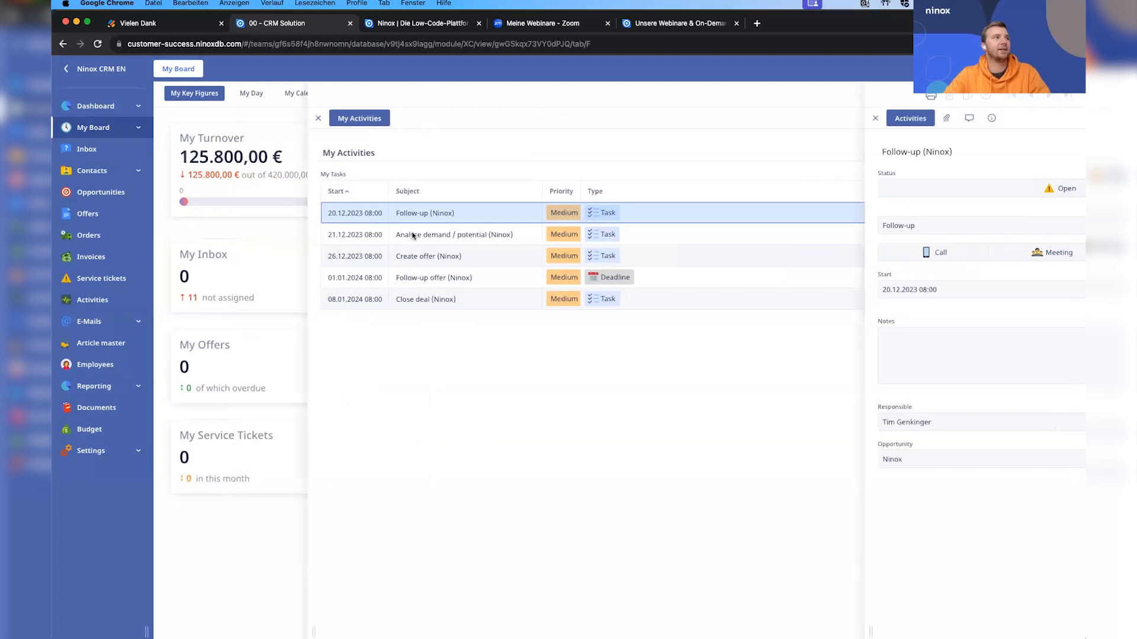
pyautogui.click(495, 238)
pyautogui.click(783, 194)
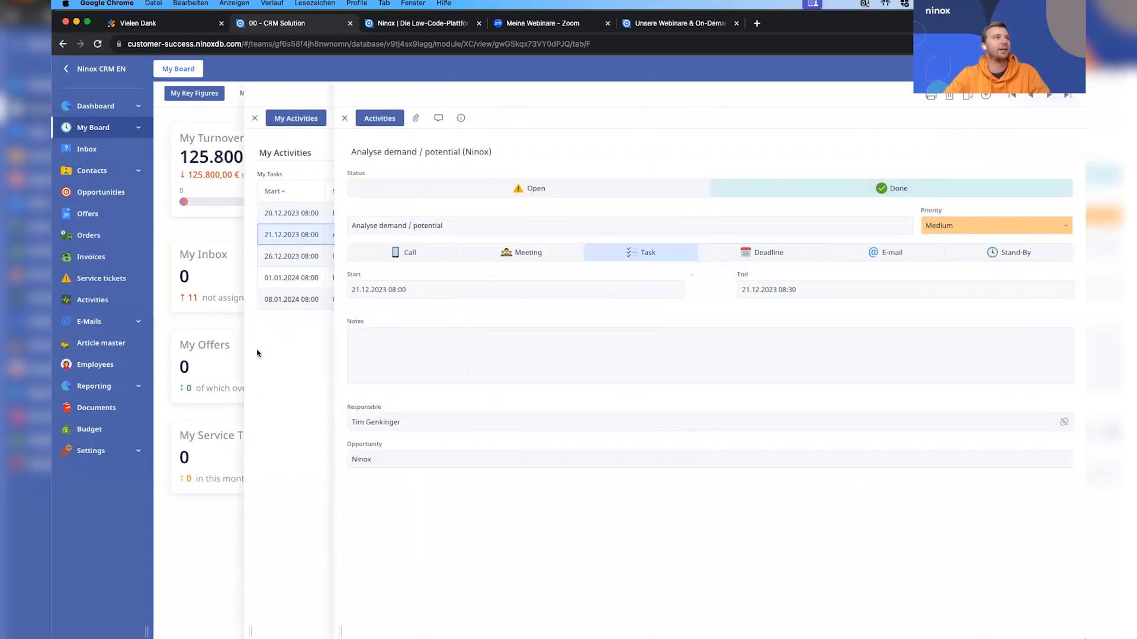
pyautogui.click(257, 352)
# Set the Ninox activities Create offer, Follow-up offer and Close deal to Done and return to My Board.
pyautogui.click(530, 253)
pyautogui.click(888, 188)
pyautogui.click(285, 340)
pyautogui.click(711, 277)
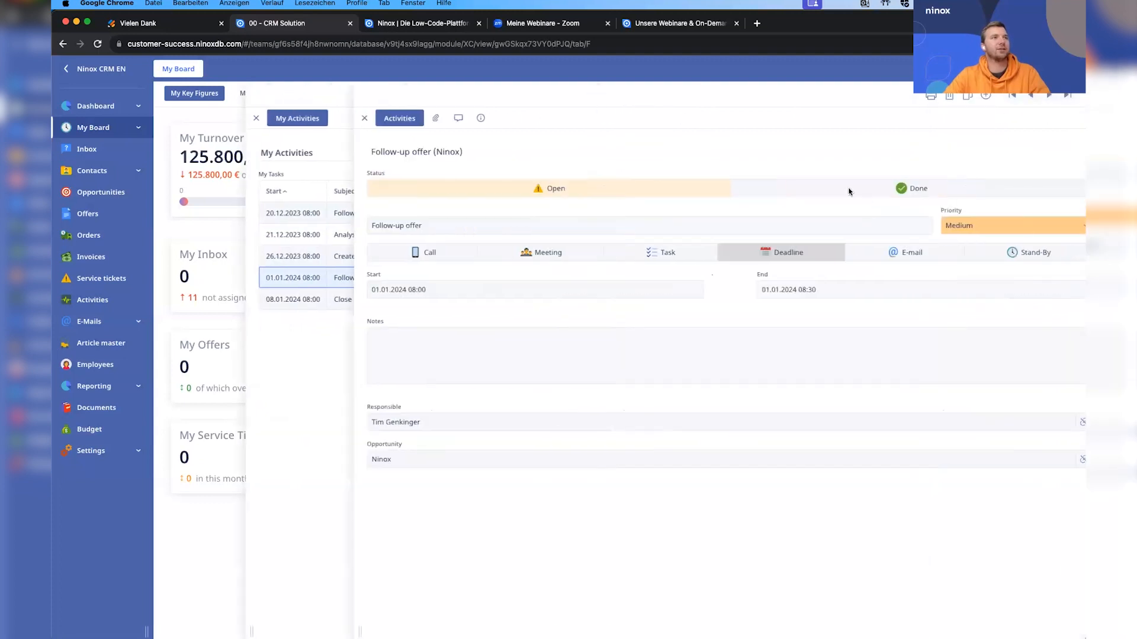
pyautogui.click(900, 188)
pyautogui.click(306, 393)
pyautogui.click(645, 305)
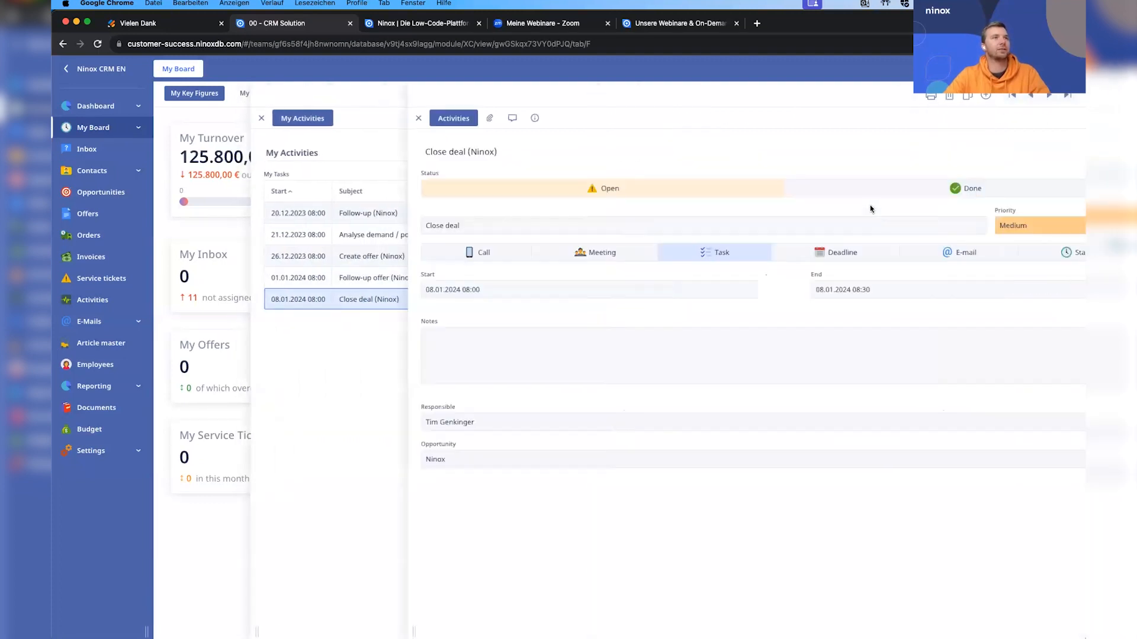
pyautogui.click(306, 277)
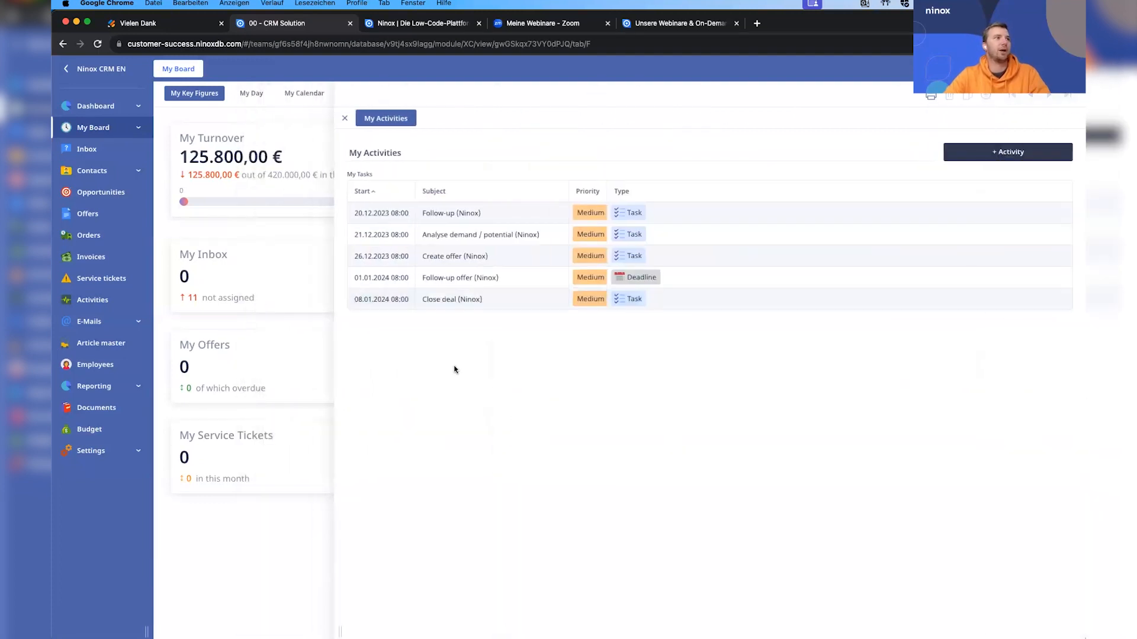
pyautogui.click(307, 374)
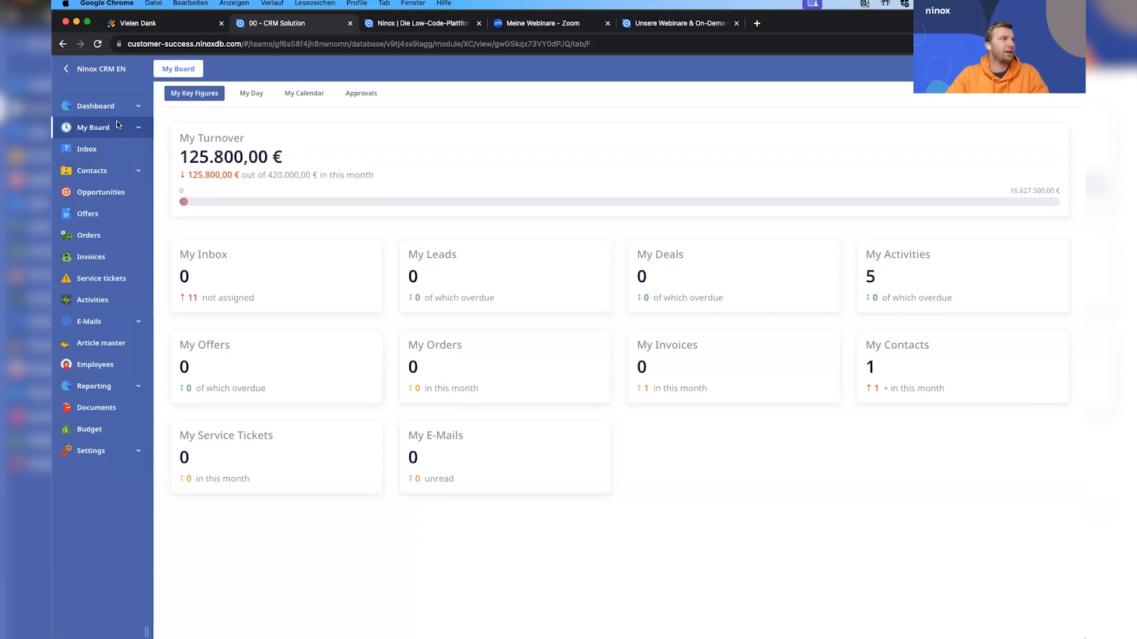
# Open the team's Mailbox database and examine two offer e-mails in its E-Mails table.
pyautogui.click(100, 322)
pyautogui.click(100, 68)
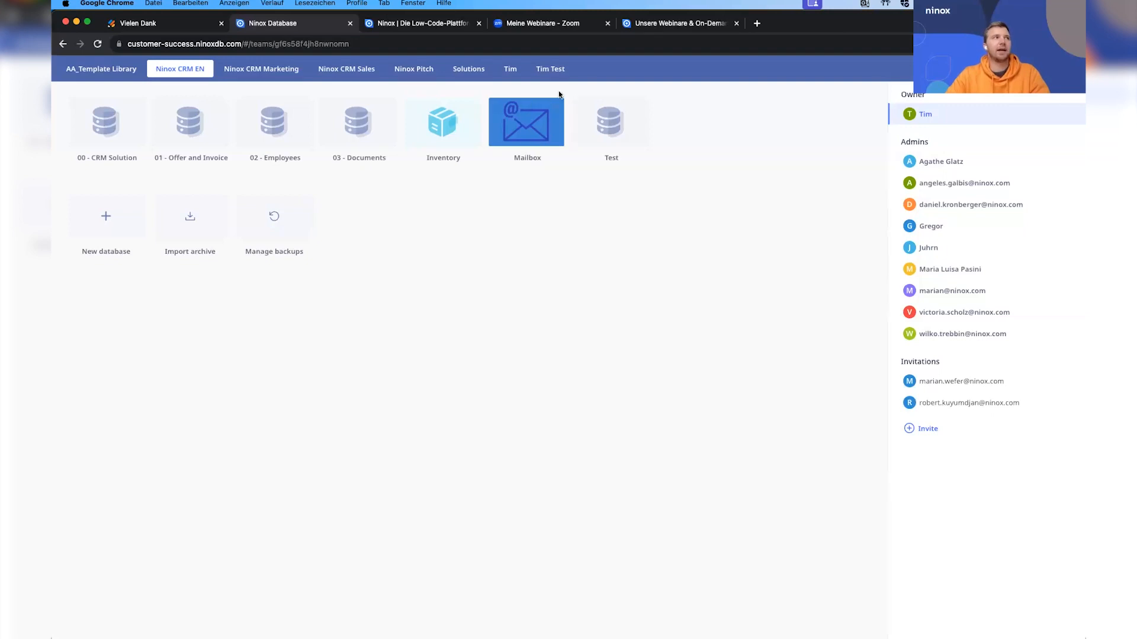
pyautogui.click(525, 127)
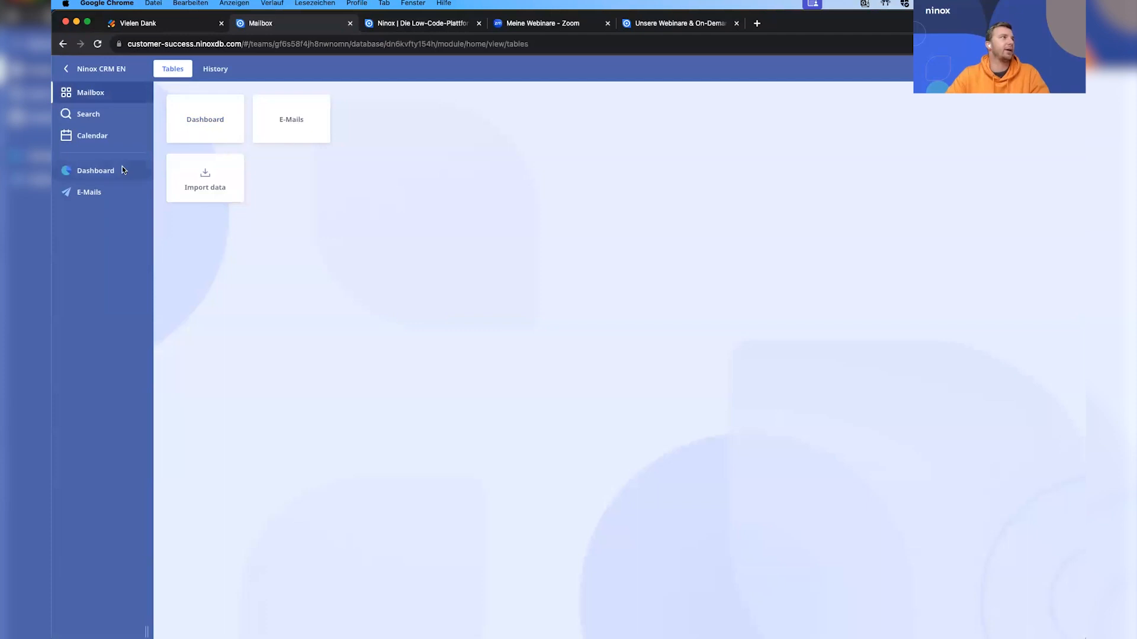
pyautogui.click(140, 170)
pyautogui.click(89, 192)
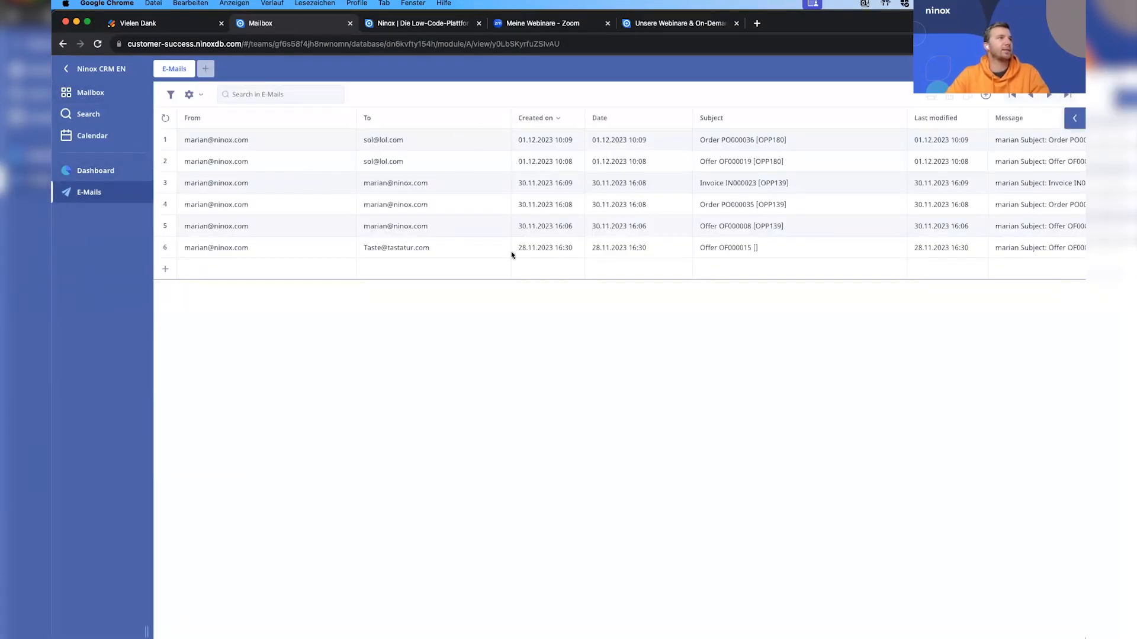
pyautogui.click(614, 247)
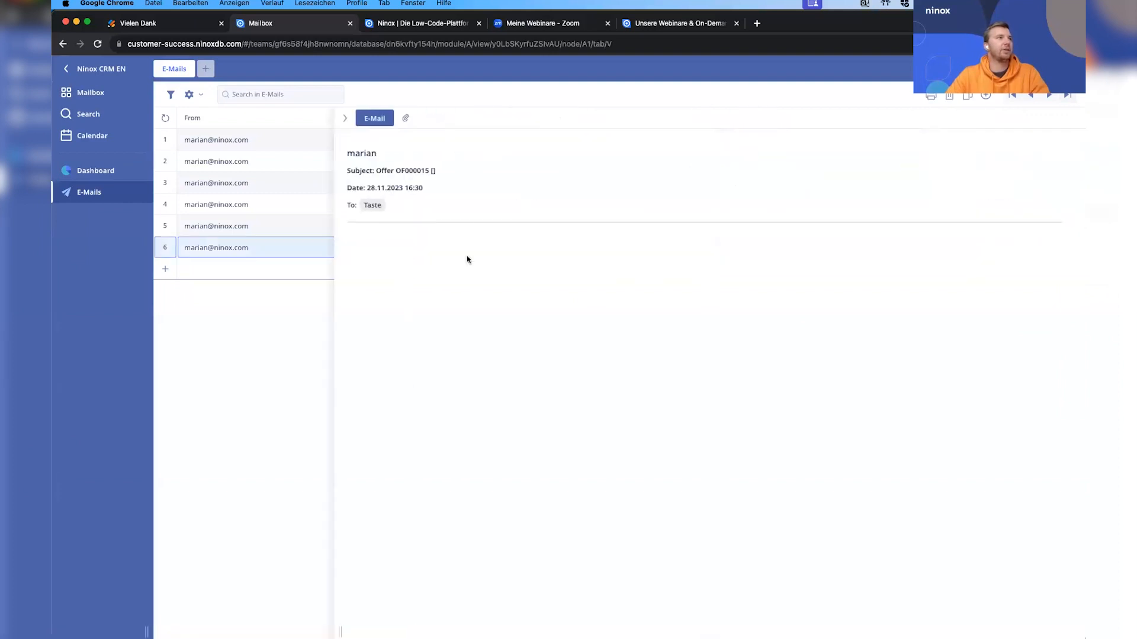
pyautogui.click(345, 117)
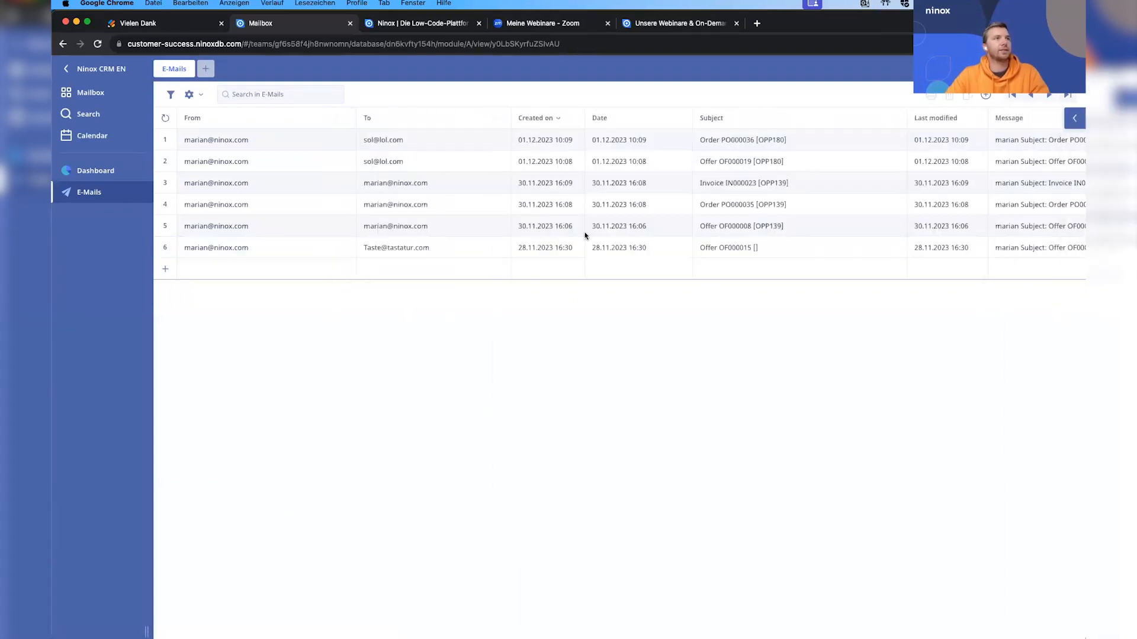
pyautogui.click(642, 227)
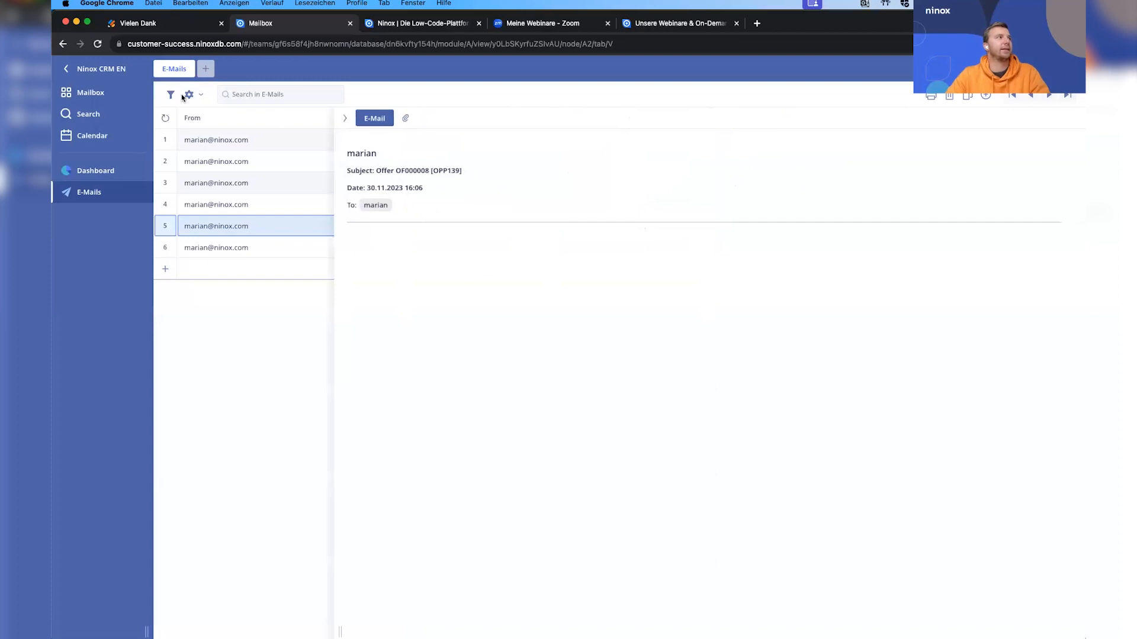
pyautogui.click(86, 73)
# Return to the 00 - CRM Solution database and open the first record of the E-Mails table.
pyautogui.click(117, 137)
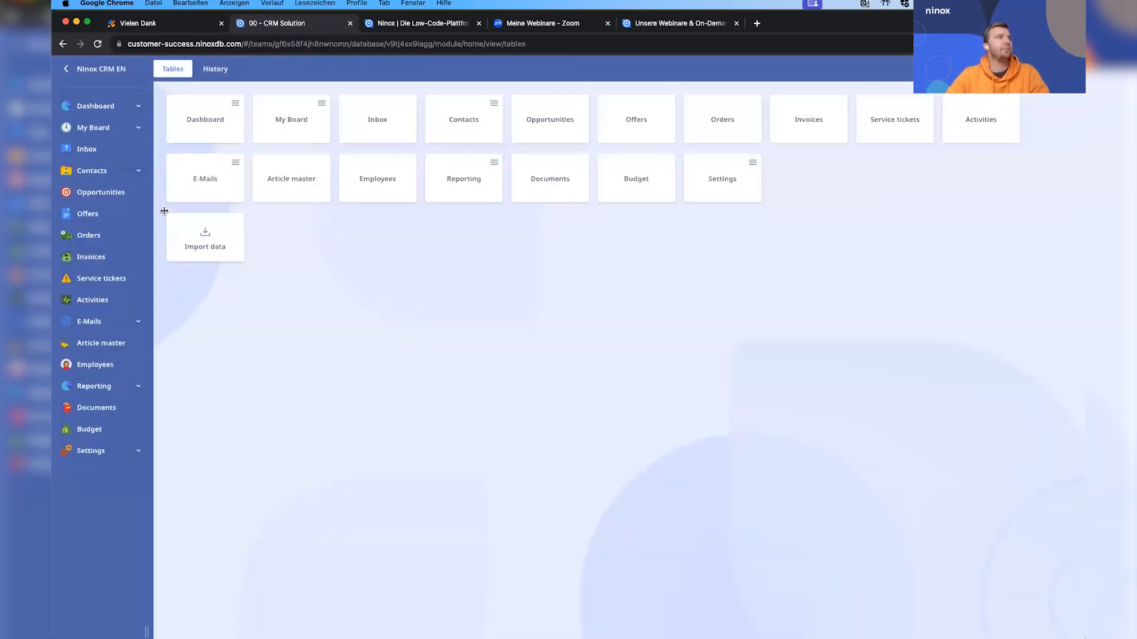
pyautogui.click(136, 323)
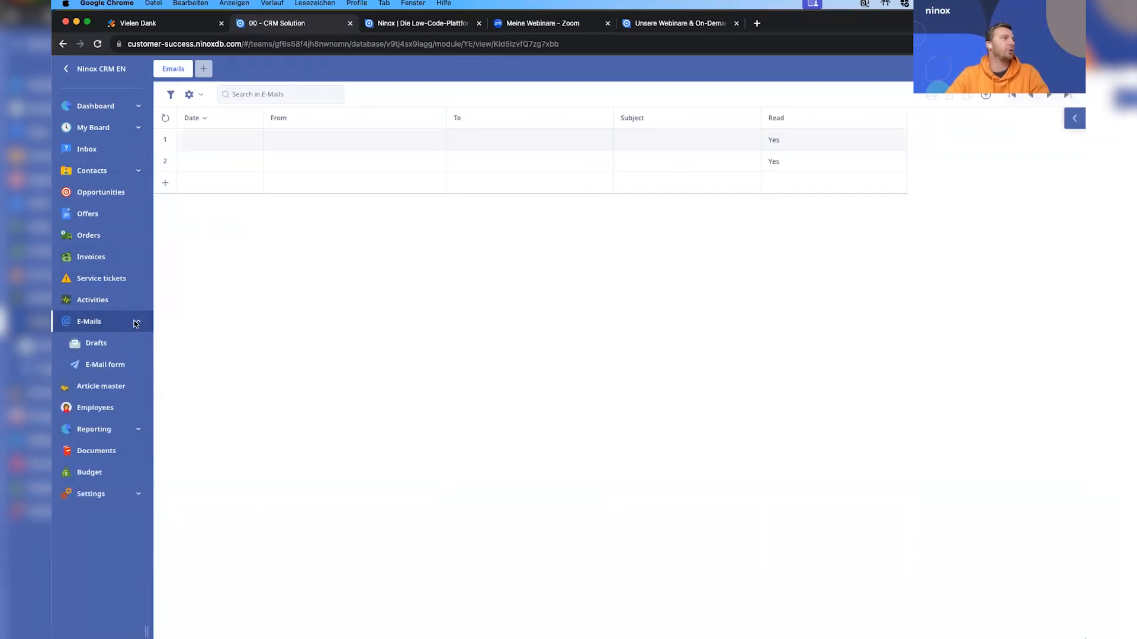
pyautogui.click(304, 142)
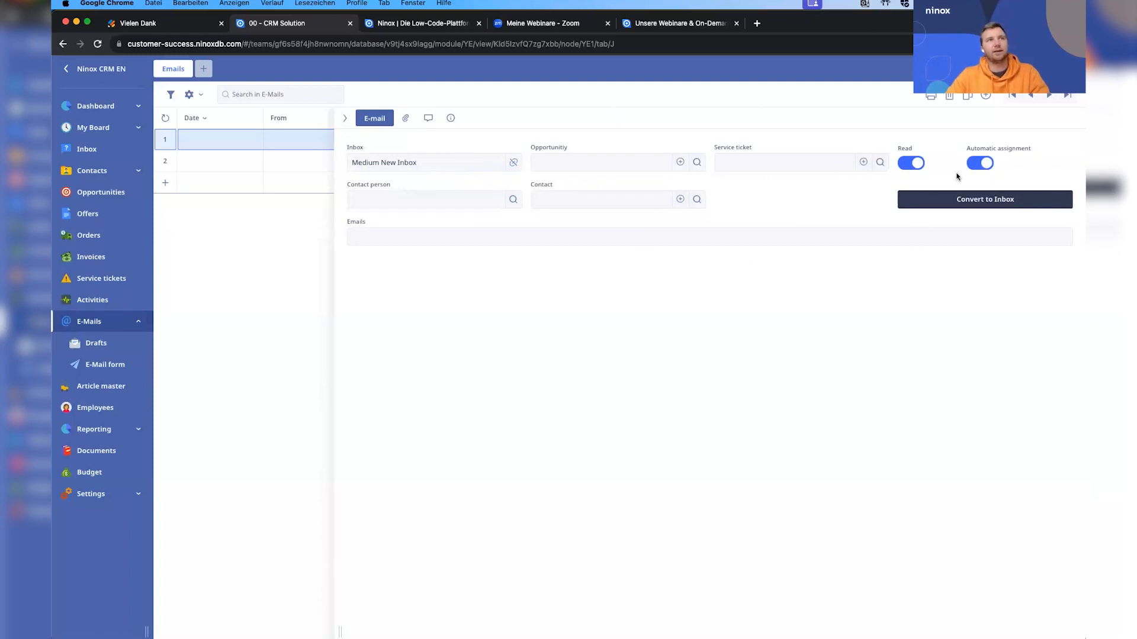
# Try assigning a contact person to the e-mail record and look through the opportunities and service tickets it can be linked to.
pyautogui.click(615, 172)
pyautogui.press('Escape')
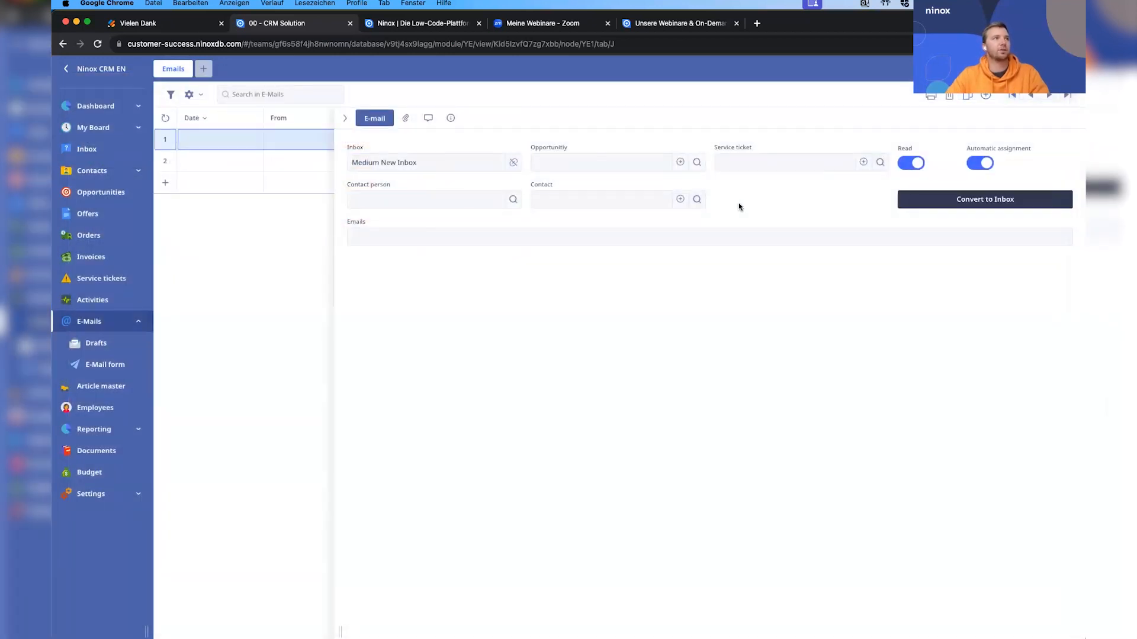
pyautogui.click(443, 202)
pyautogui.click(213, 141)
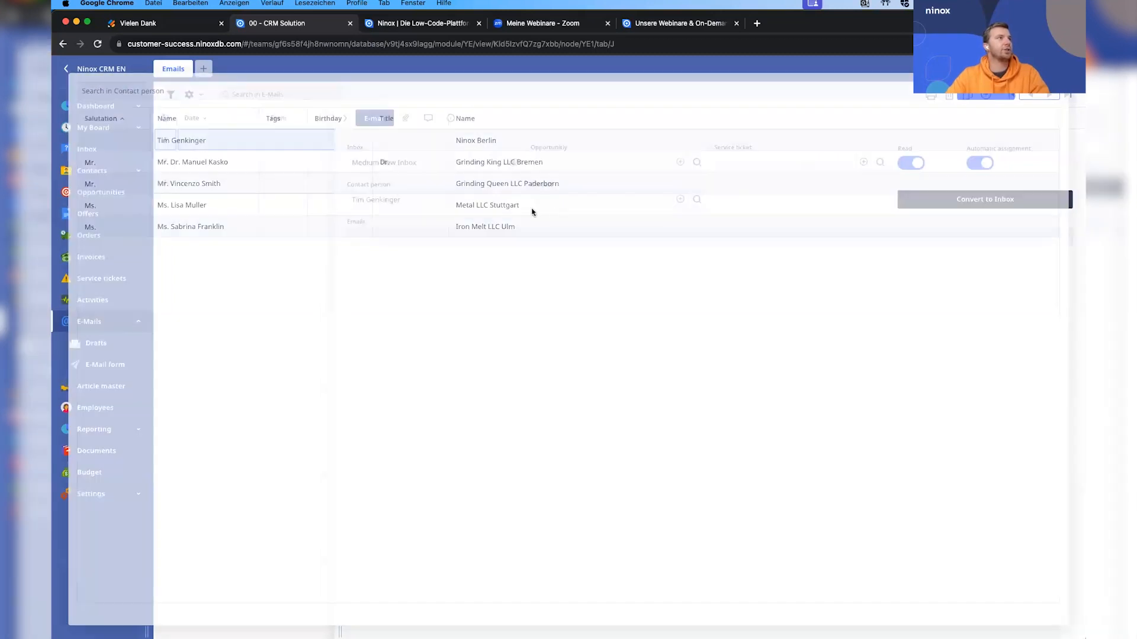
pyautogui.click(729, 170)
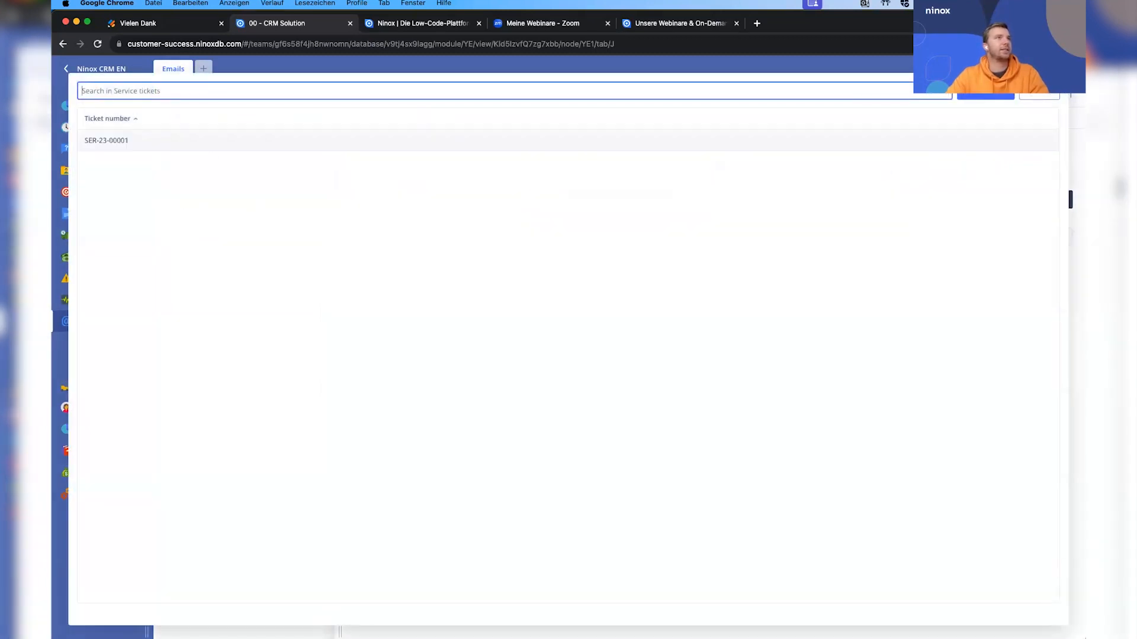
pyautogui.click(1028, 97)
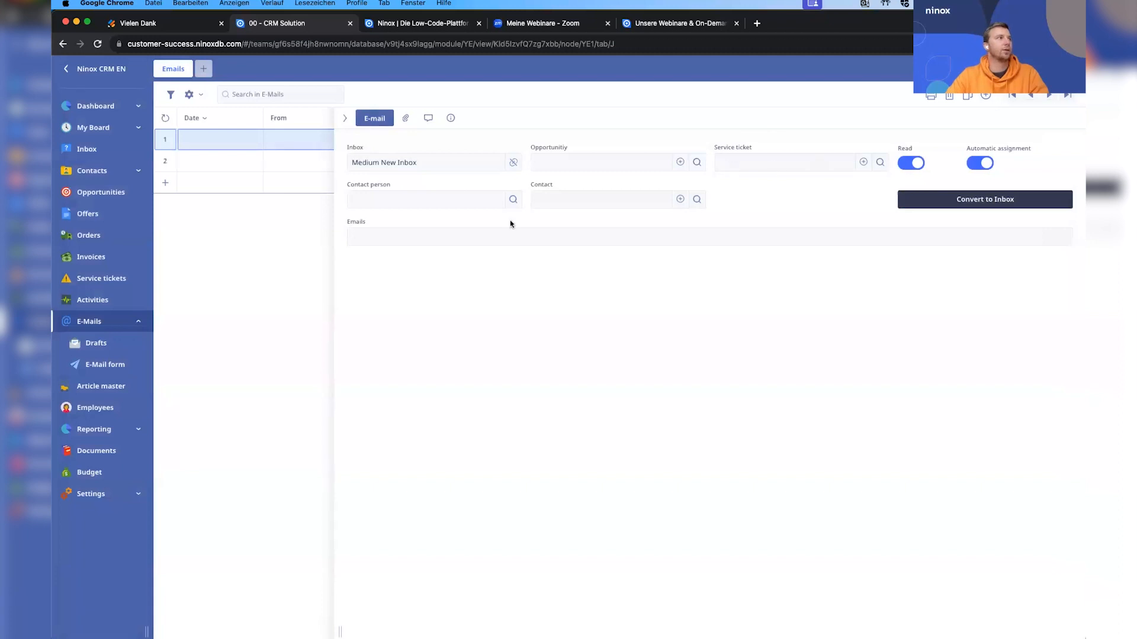
pyautogui.click(276, 288)
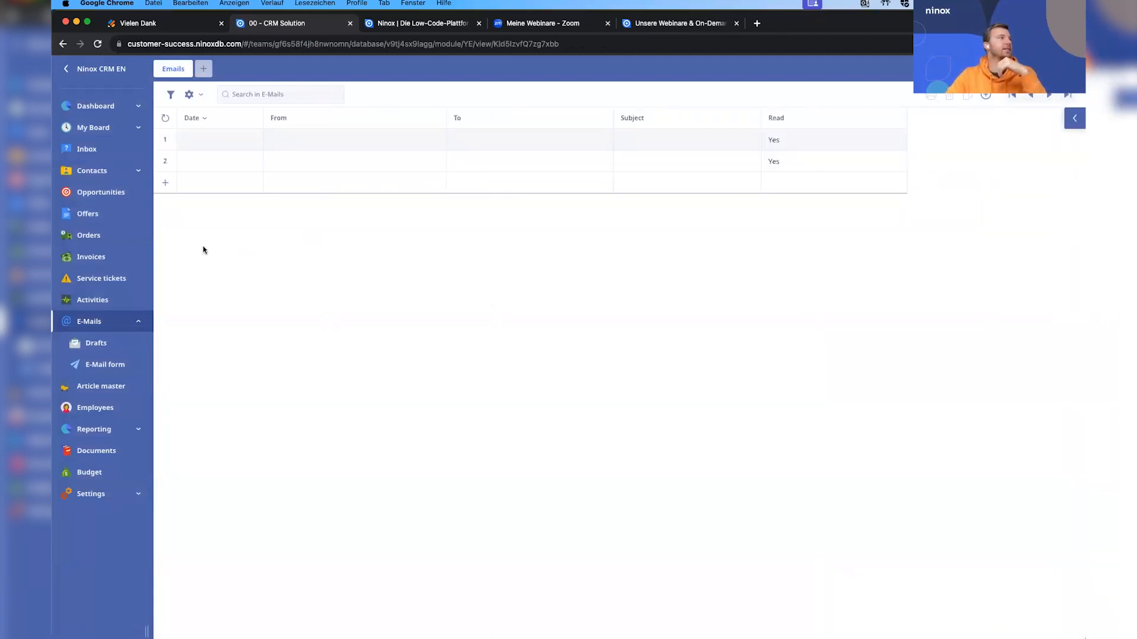
# Open the E-Mail form and enter the recipient's e-mail address as receiver.
pyautogui.click(118, 363)
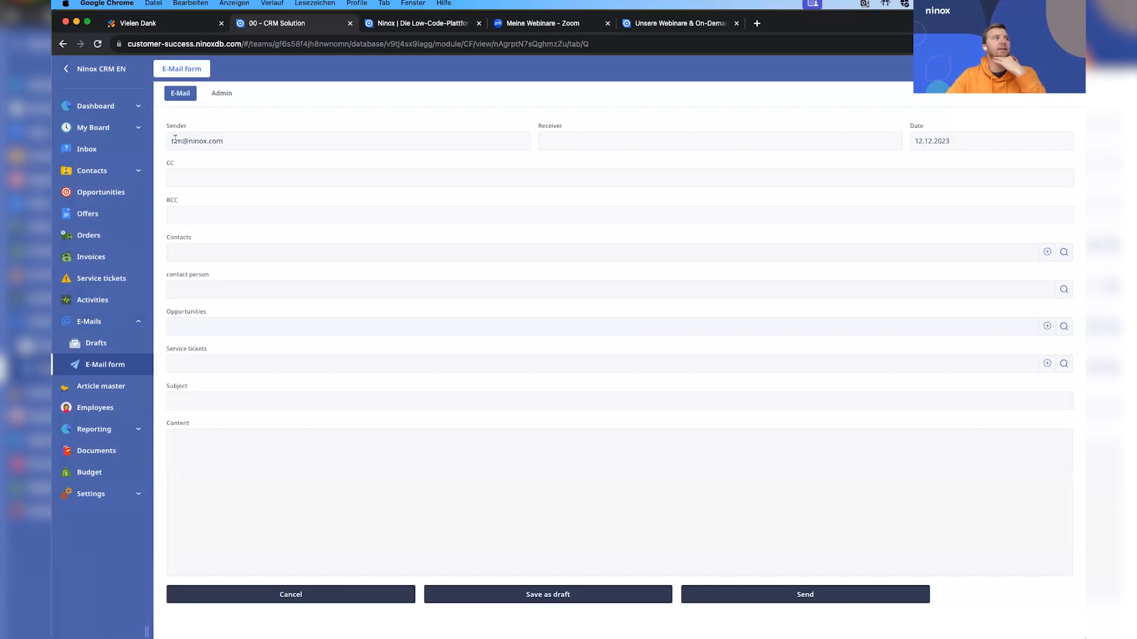
pyautogui.click(242, 182)
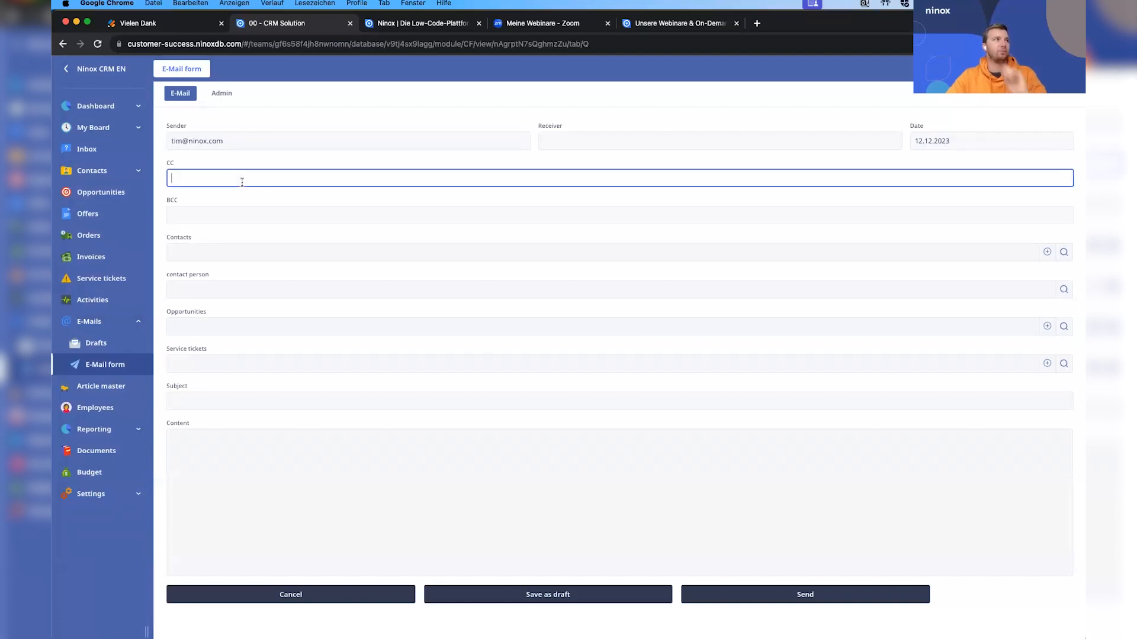
pyautogui.click(565, 140)
pyautogui.click(643, 159)
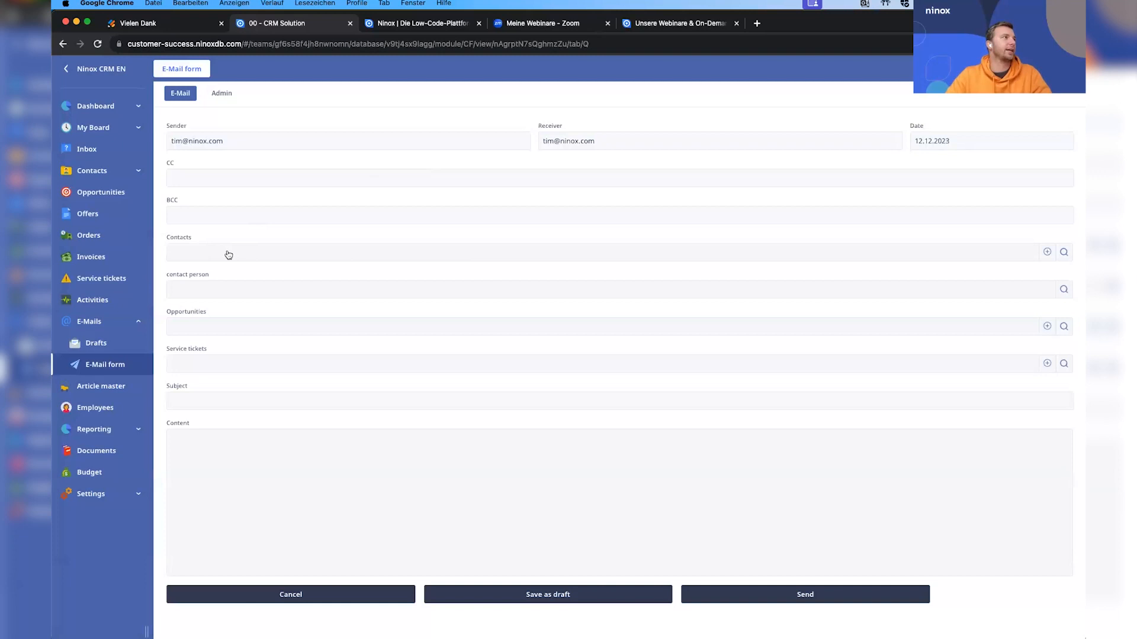
# Enter "Test" as both the content and the subject of the new e-mail.
pyautogui.click(240, 452)
pyautogui.write('Test')
pyautogui.click(1041, 604)
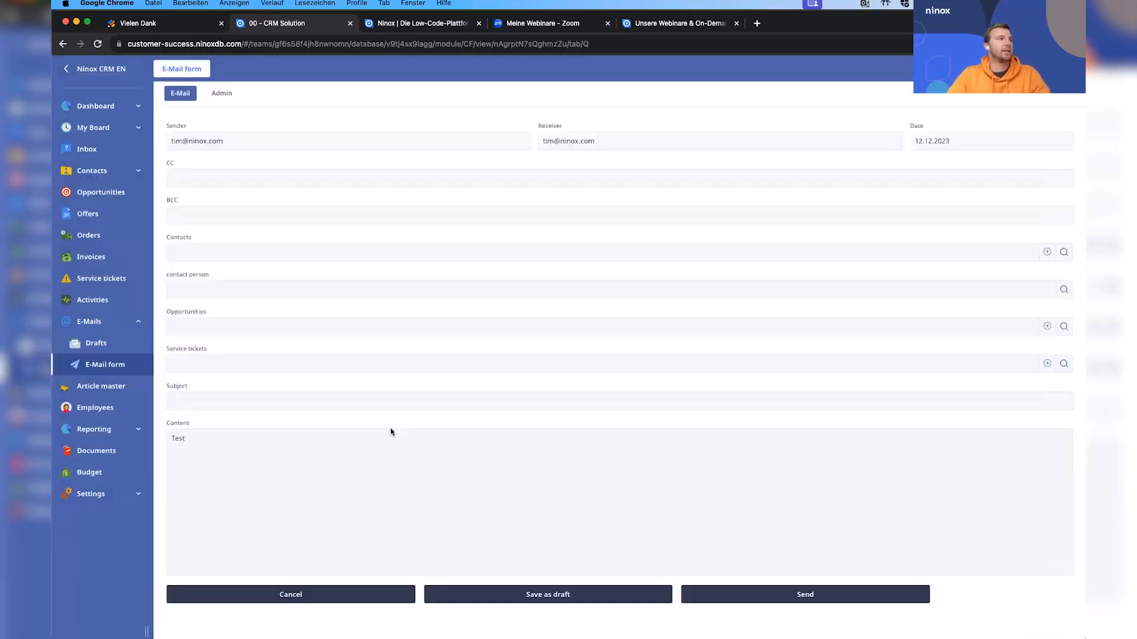
pyautogui.click(279, 403)
pyautogui.write('Test')
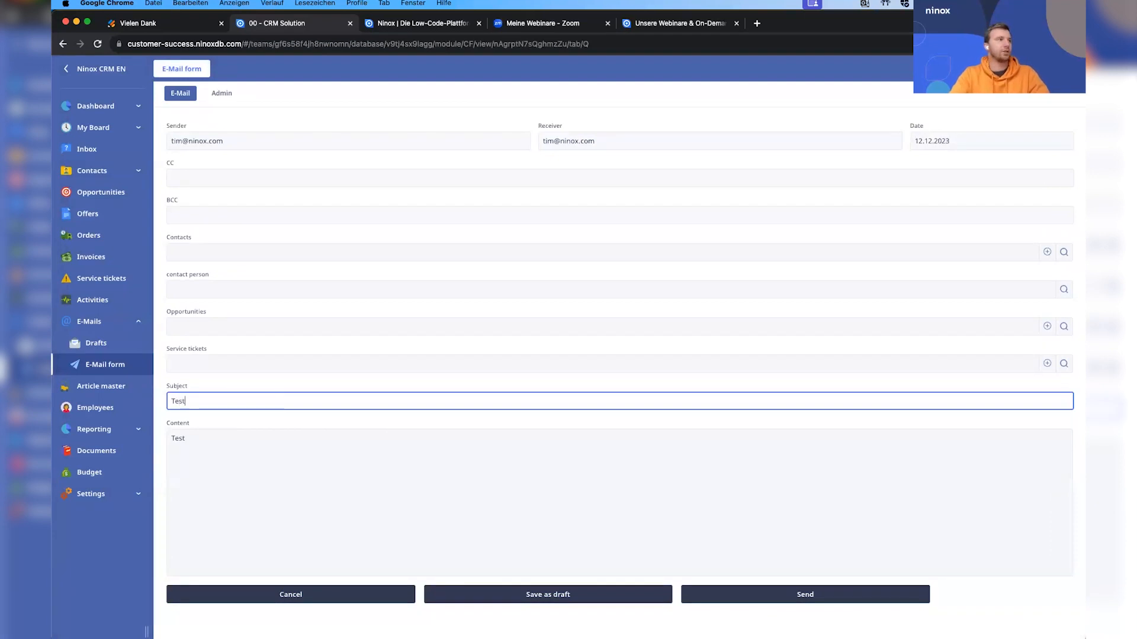
pyautogui.click(401, 424)
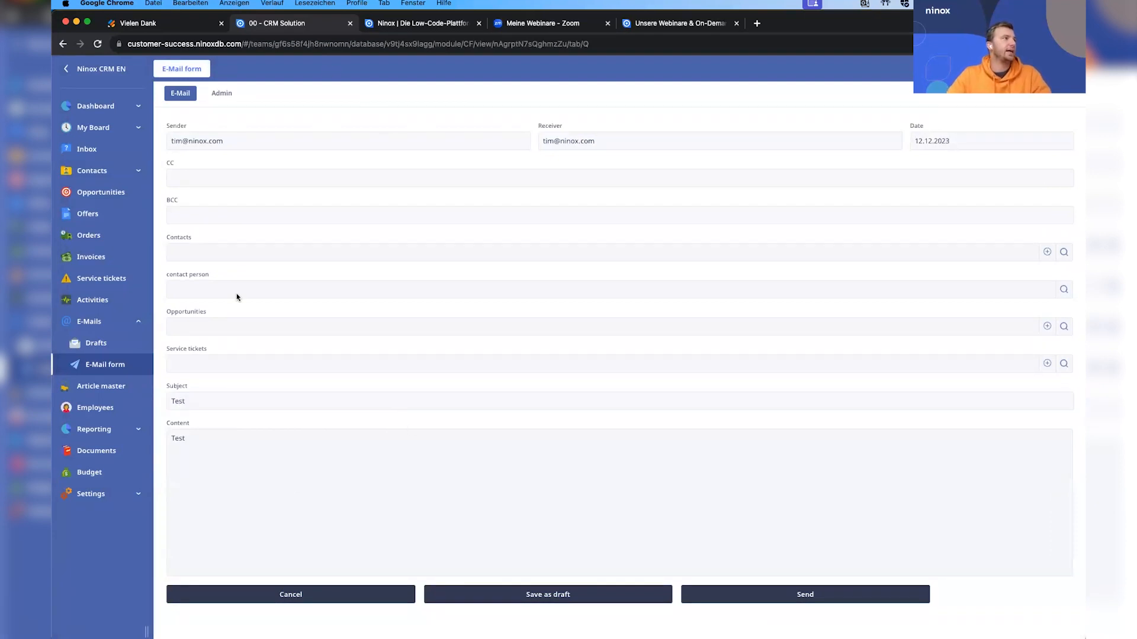
# Send the test e-mail to the recipient and confirm the sending.
pyautogui.click(848, 603)
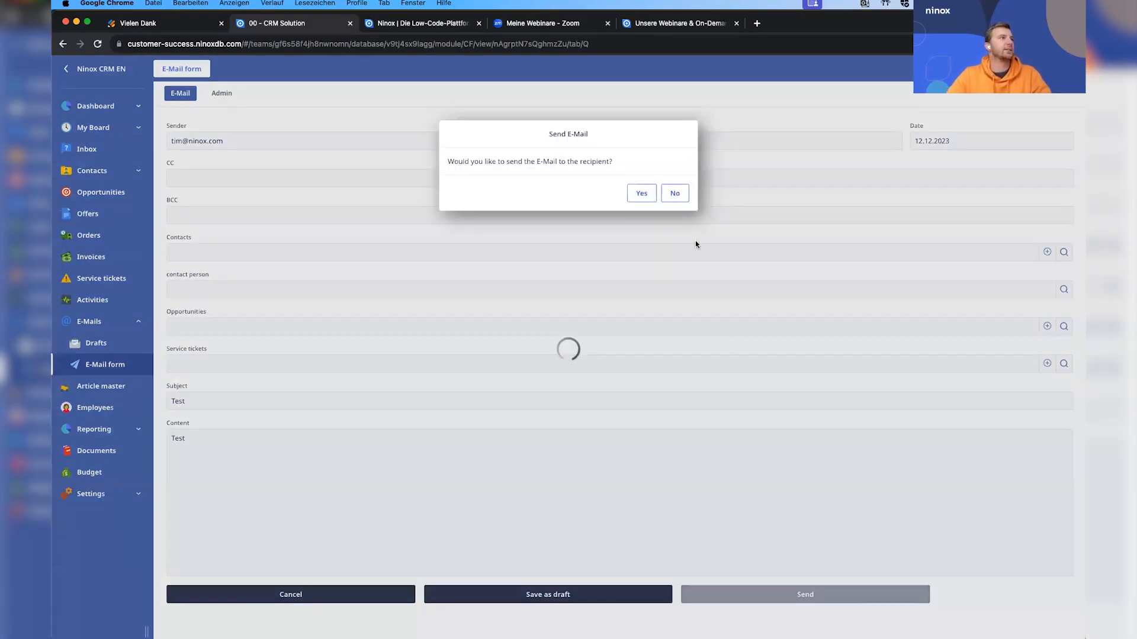
pyautogui.click(638, 193)
pyautogui.click(675, 168)
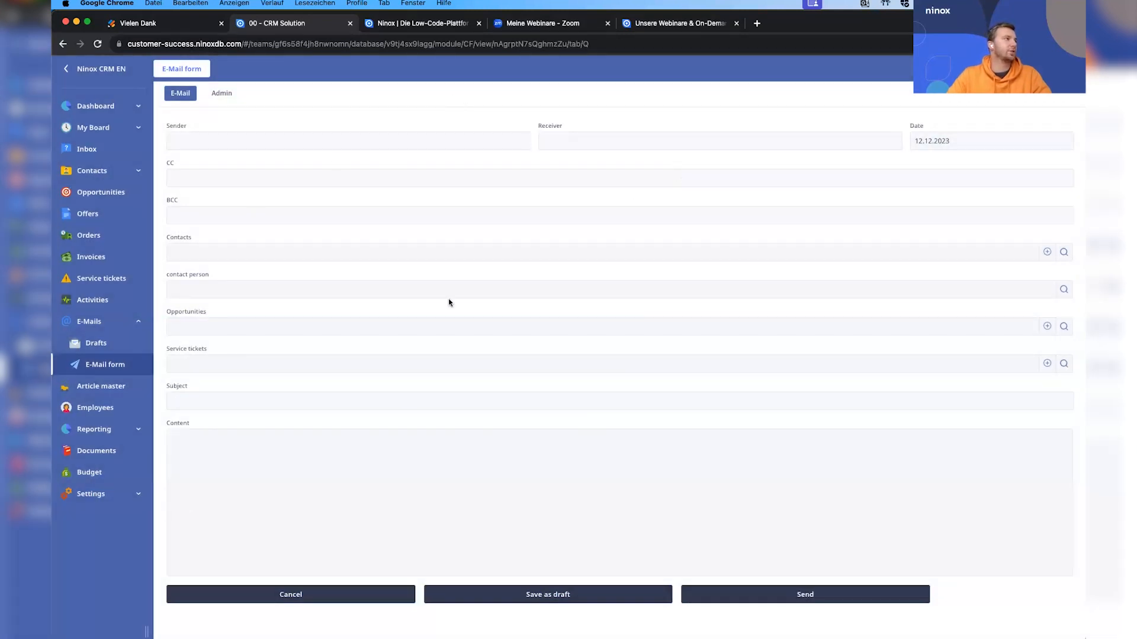
# Collapse the E-Mails group and open the new service tickets view.
pyautogui.click(138, 324)
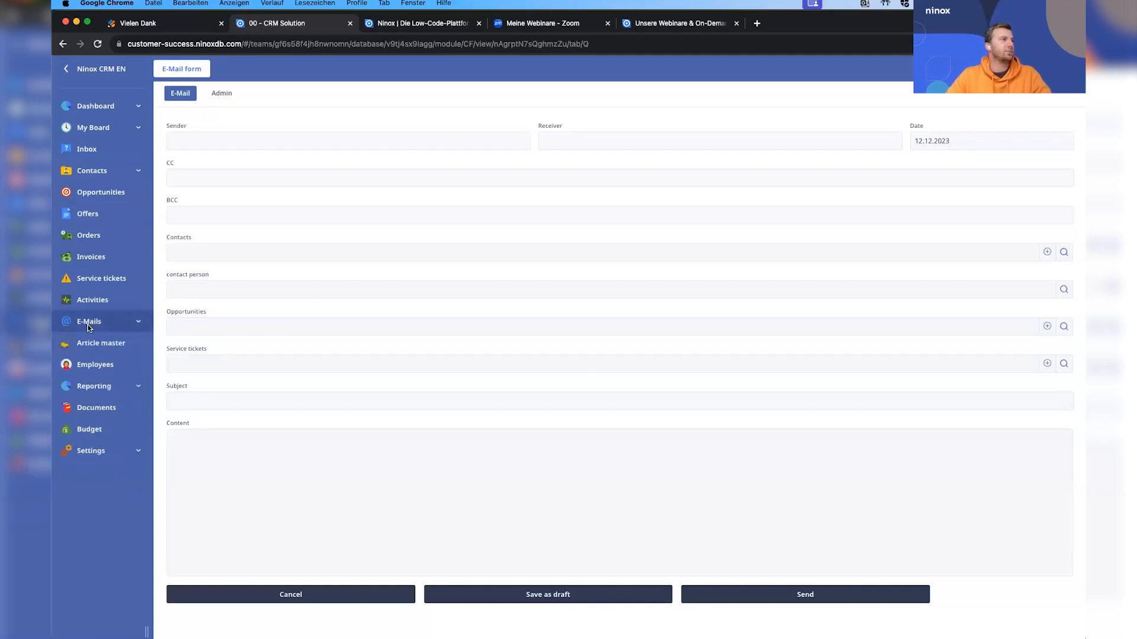
pyautogui.click(94, 282)
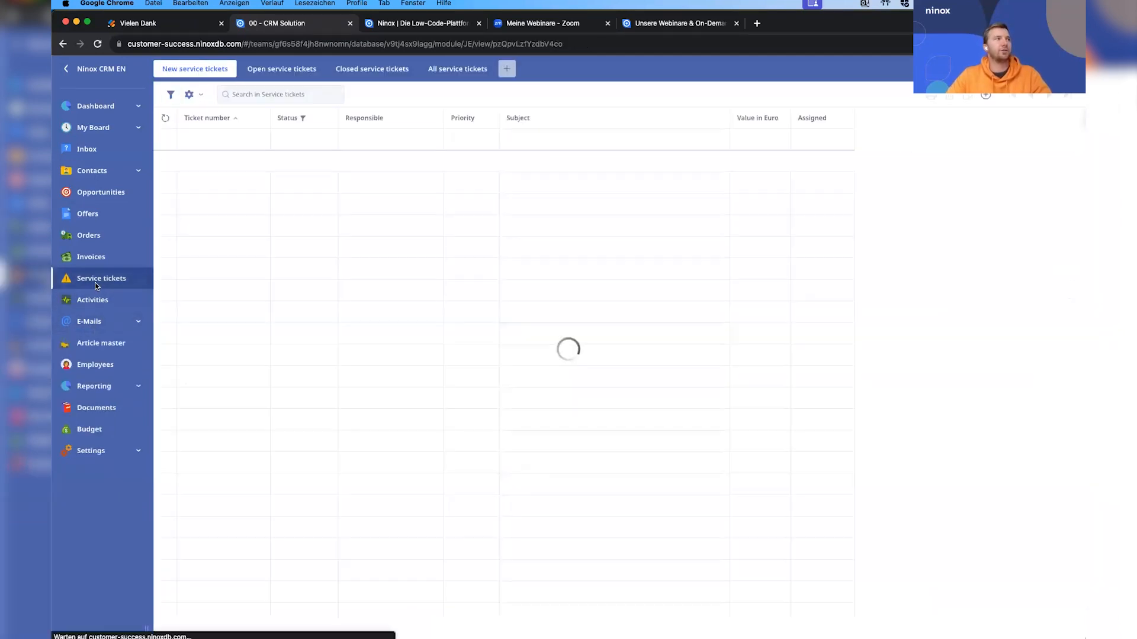